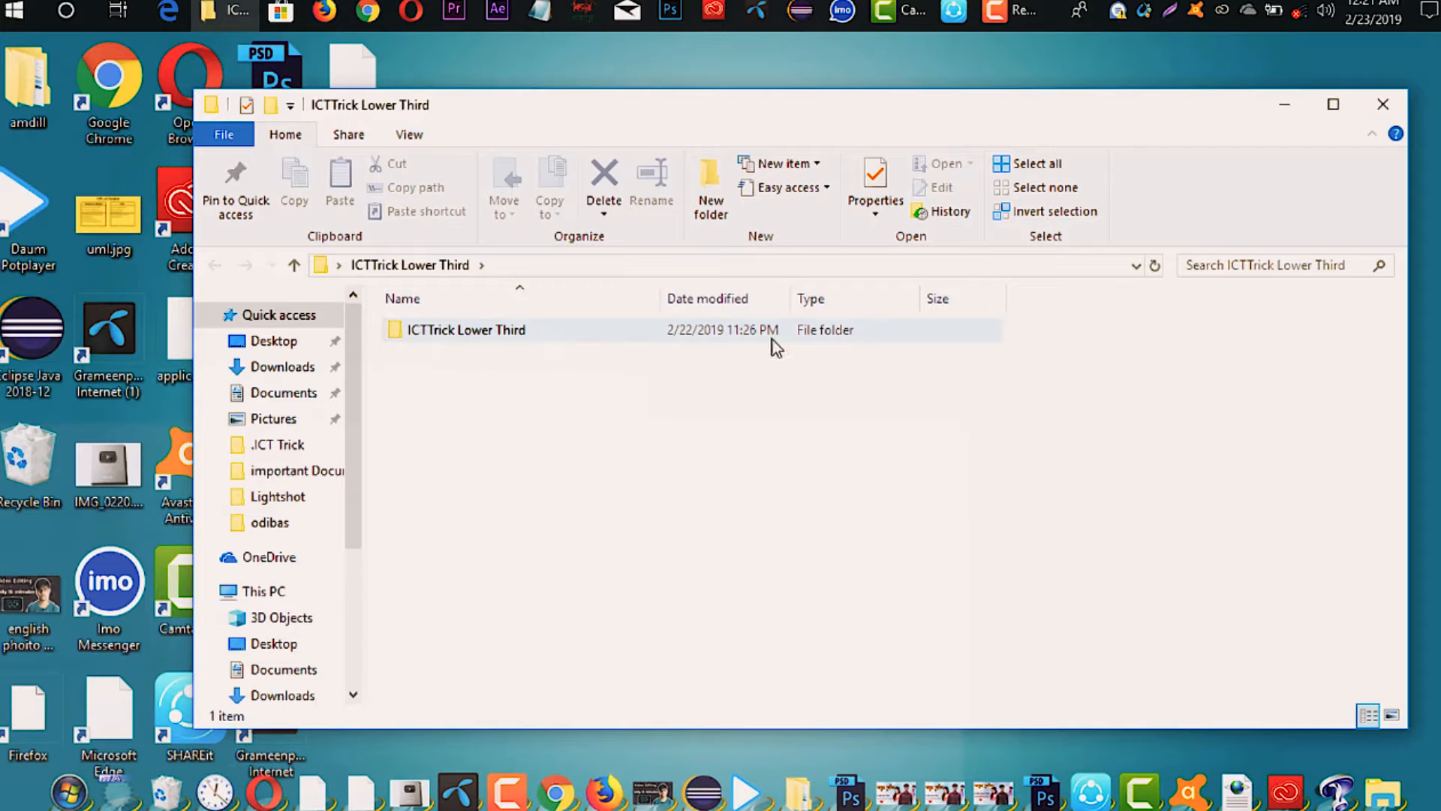
- Open the Social Media Lower Thirds 1 folder inside the nested ICTTrick Lower Third folder
click(480, 334)
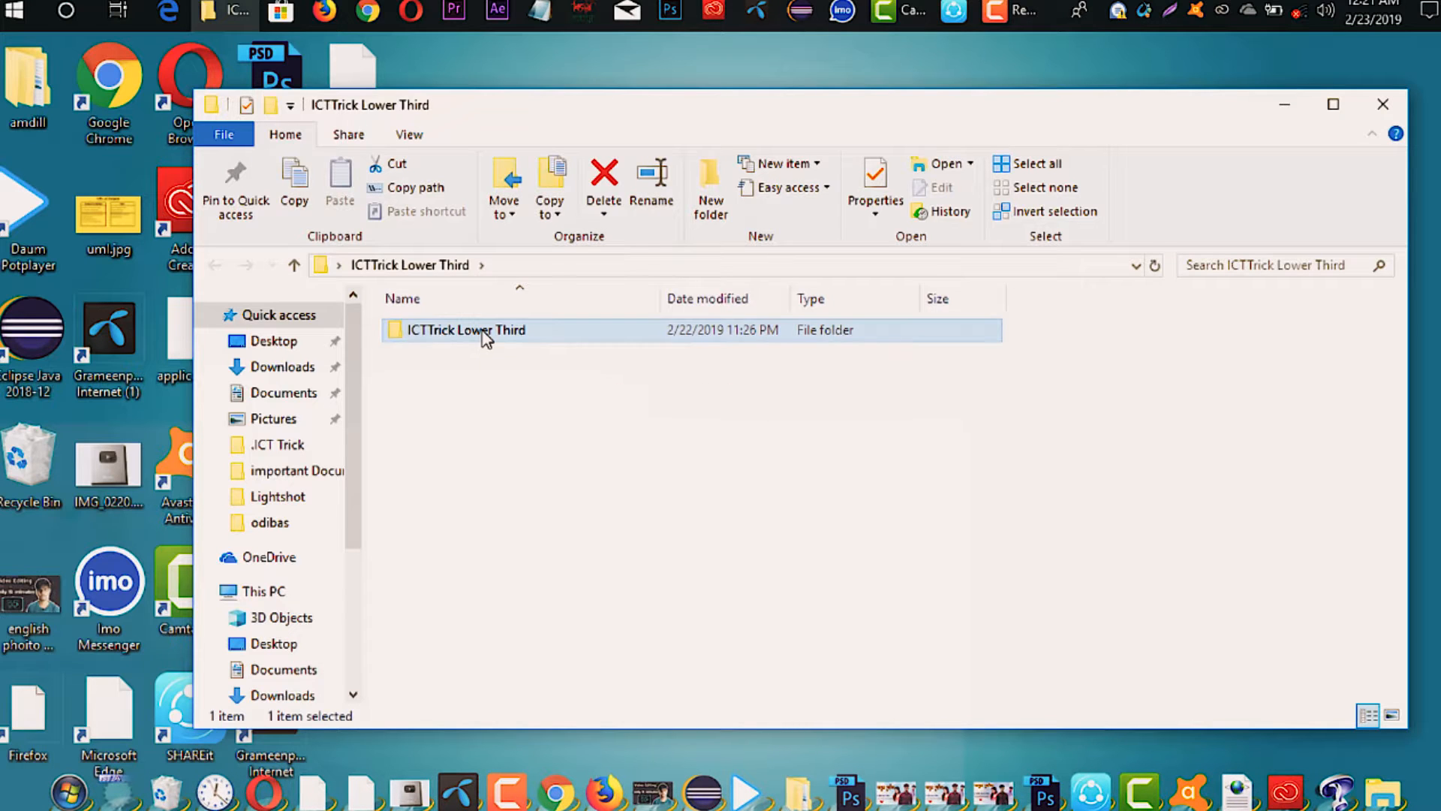
double_click(484, 333)
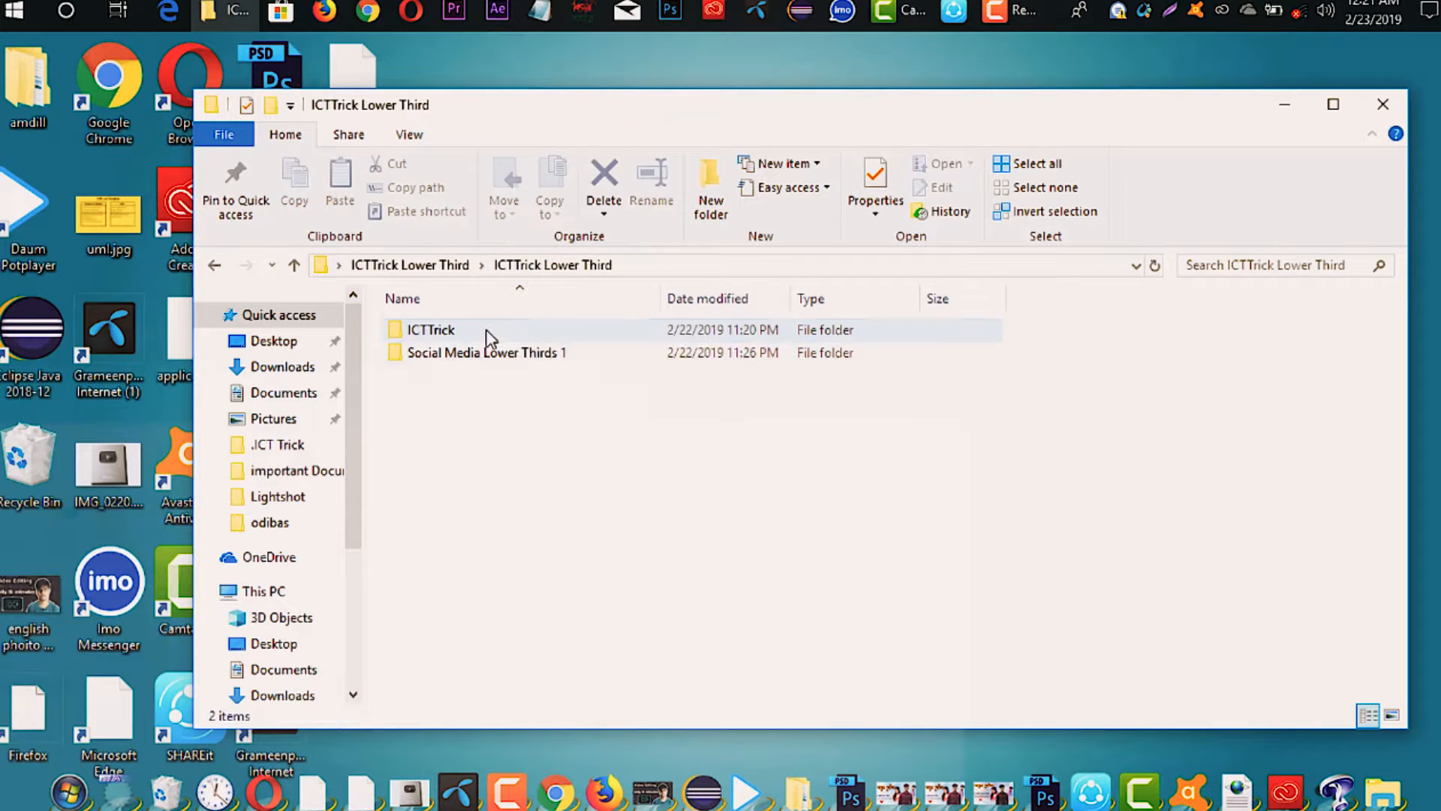
double_click(447, 353)
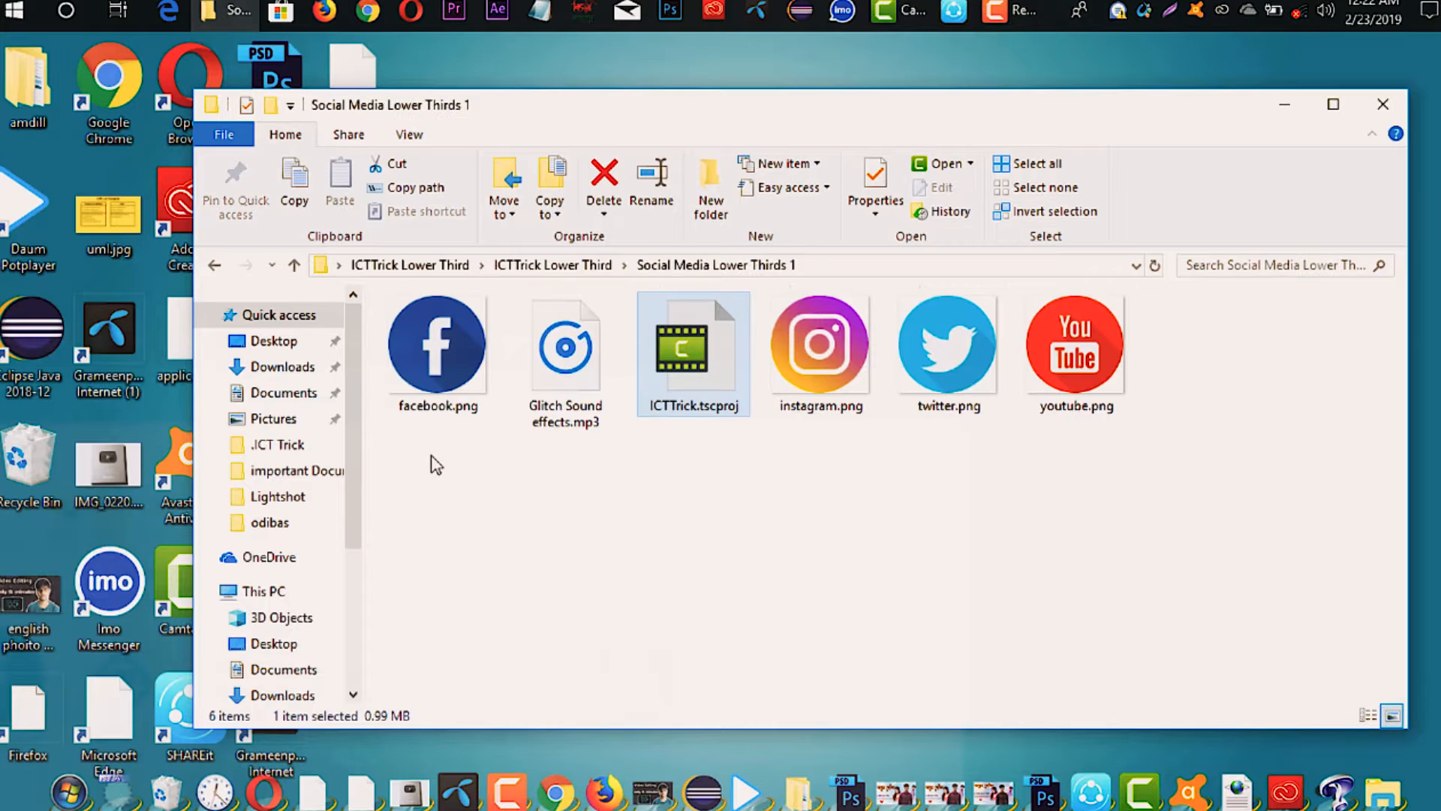
- Look over the media files in the folder and open the ICTTrick.tscproj project in Camtasia
drag(432, 457, 1158, 352)
click(989, 477)
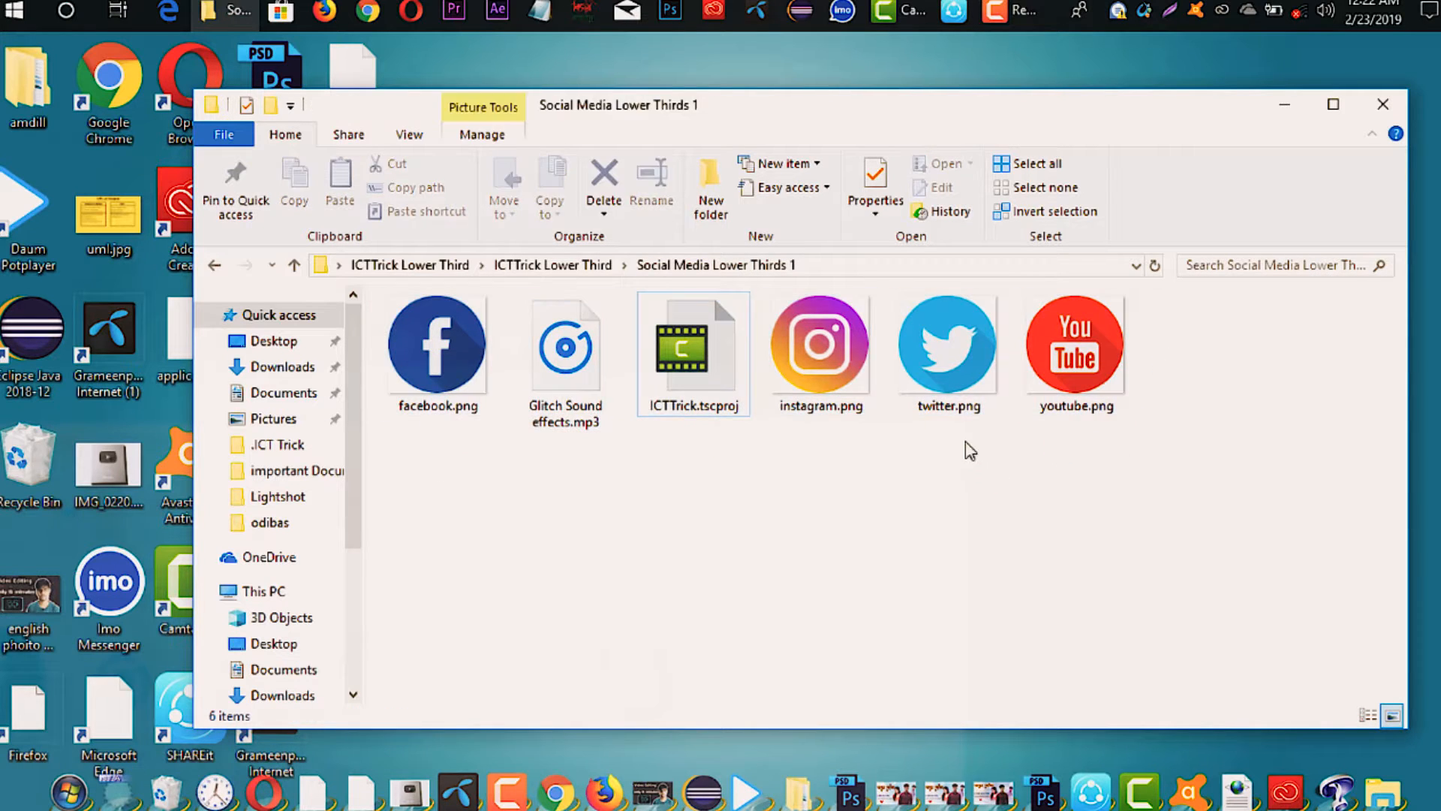
click(576, 425)
click(708, 387)
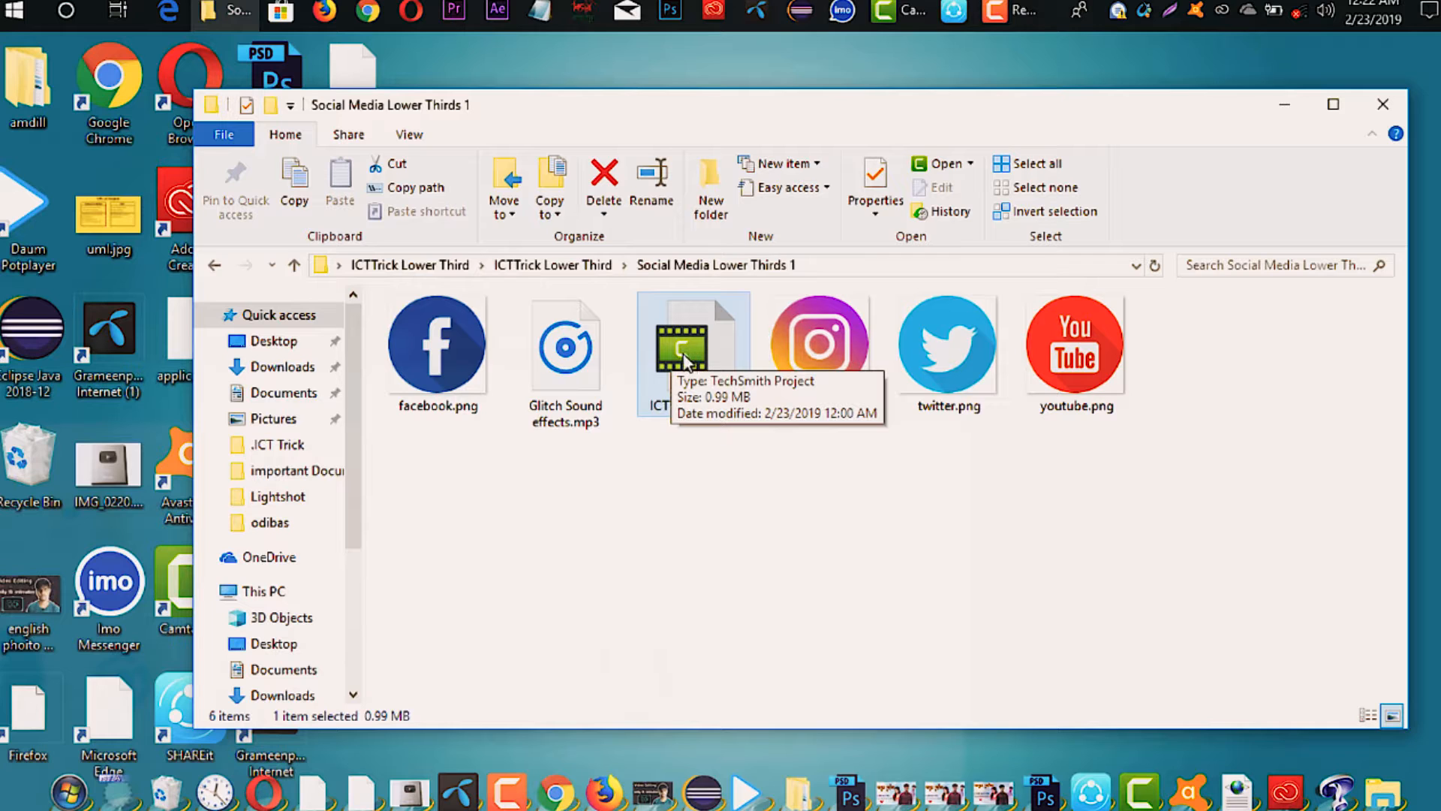
click(683, 439)
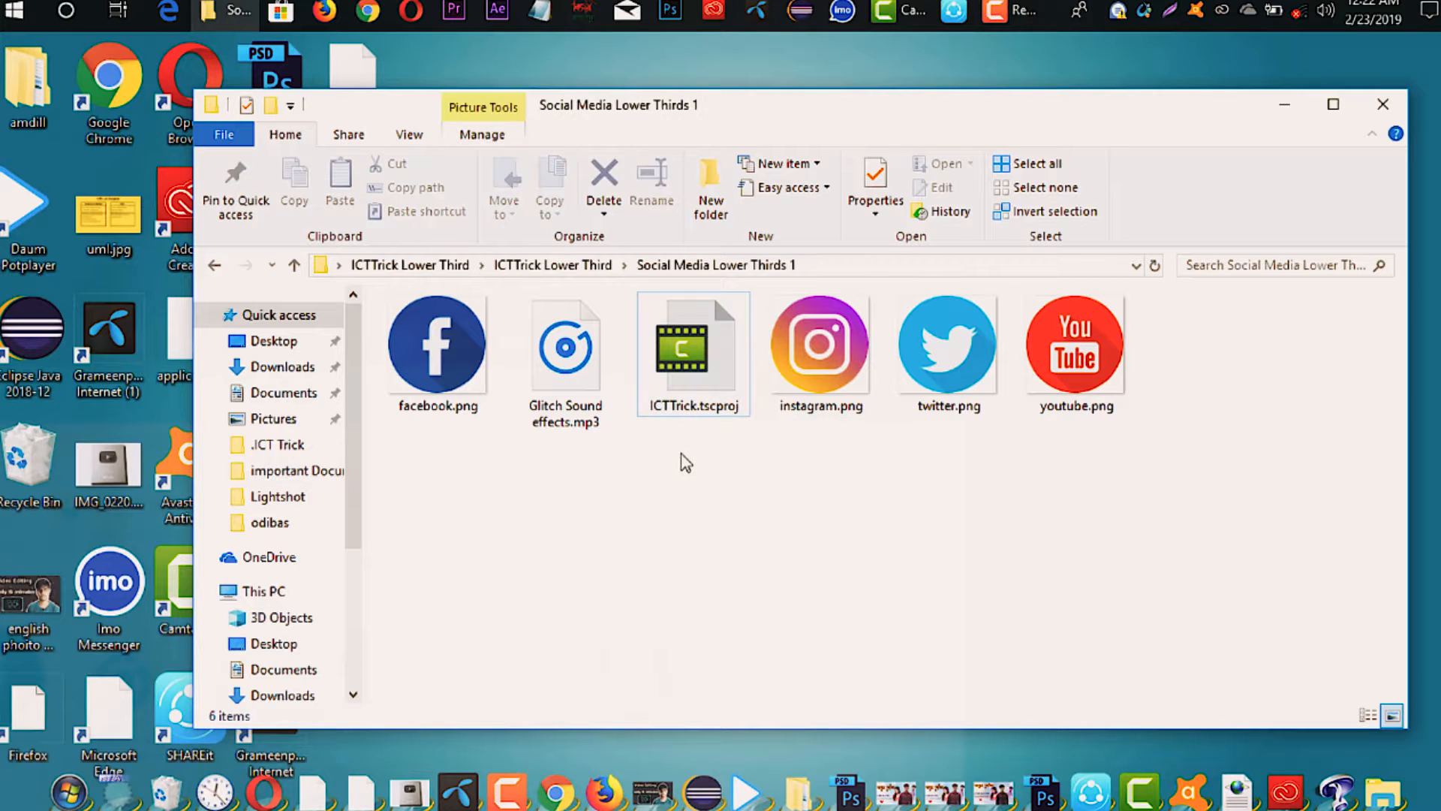
double_click(698, 388)
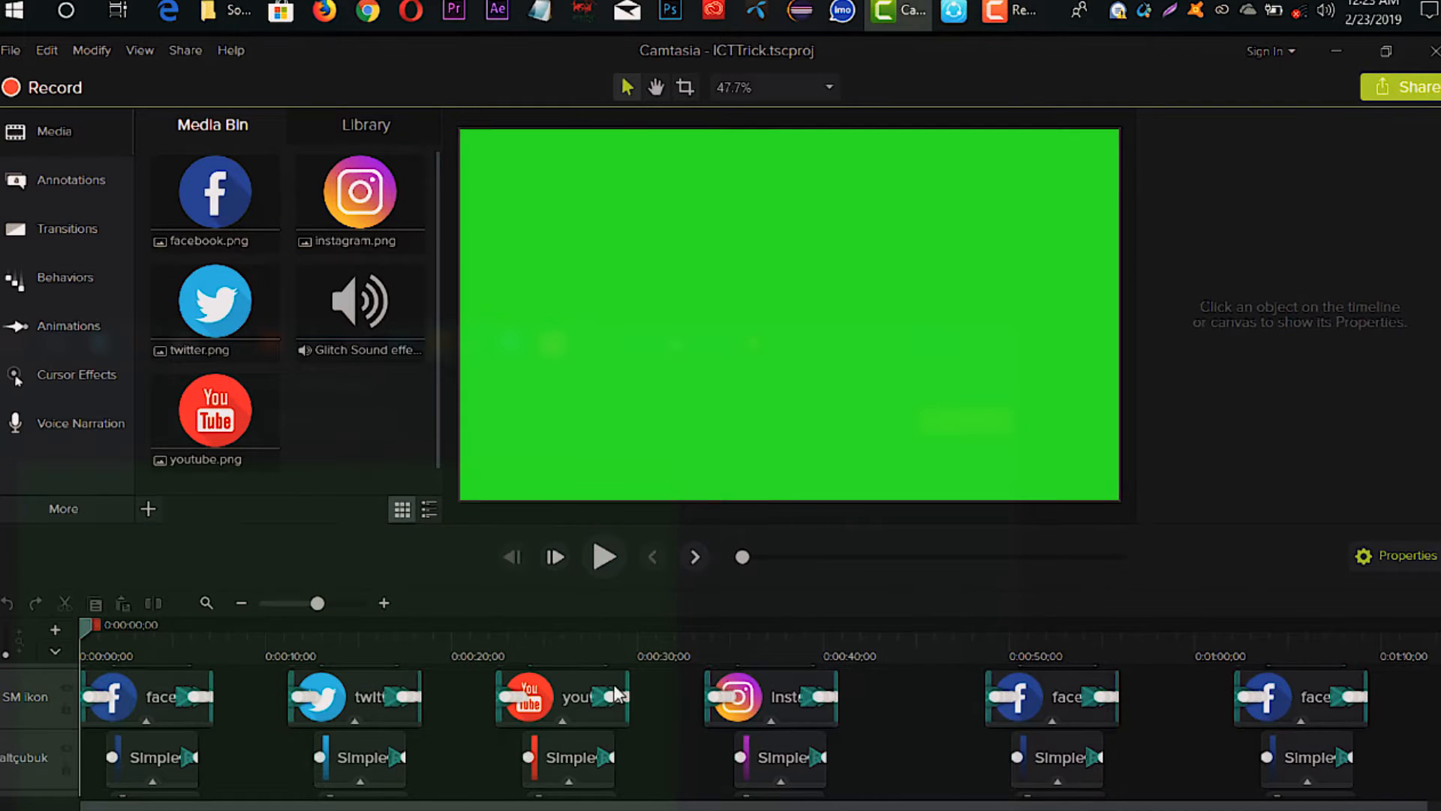
- Preview the Facebook, Twitter, YouTube and Instagram lower thirds by moving the playhead to each clip group on the timeline
scroll(300, 705, up, 3)
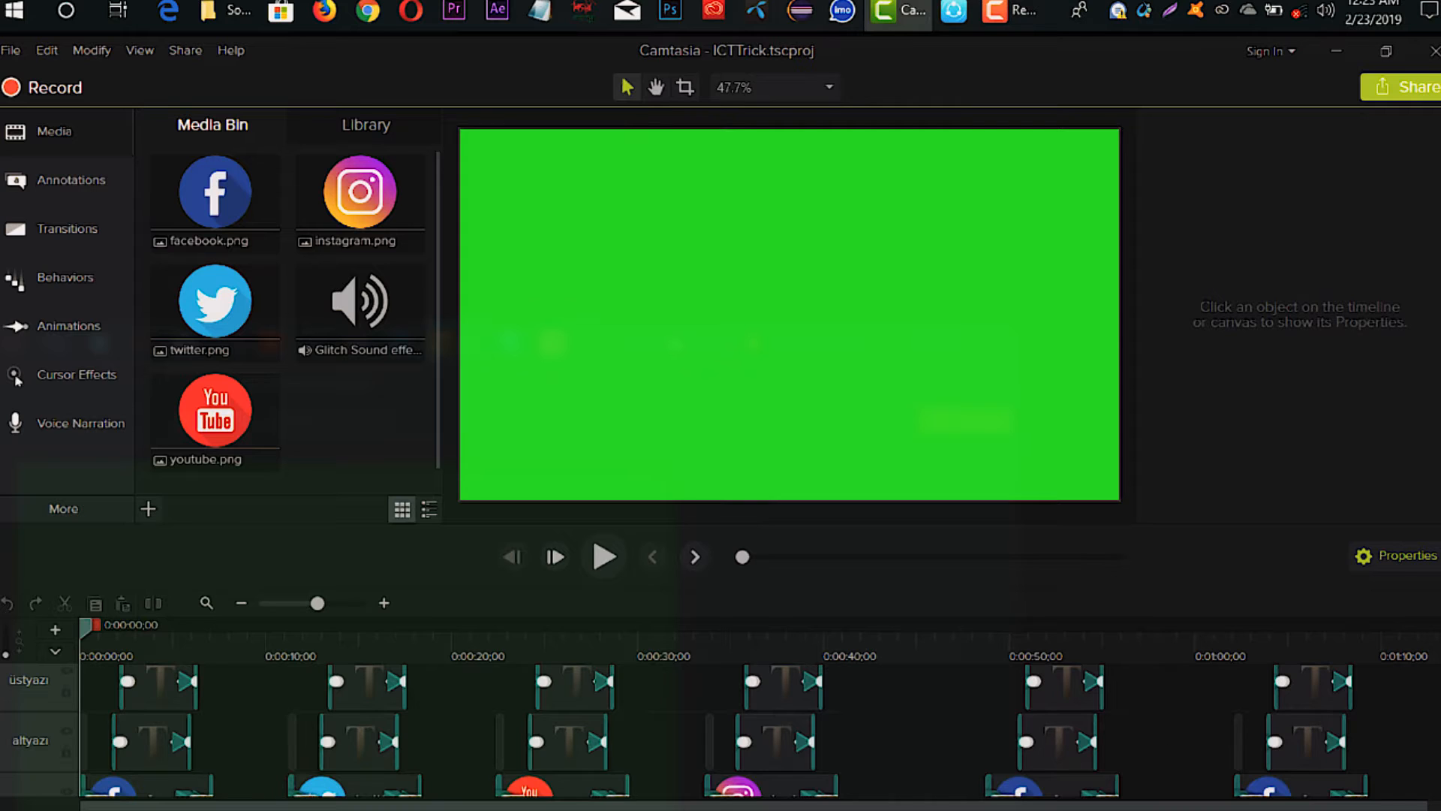
scroll(1360, 751, up, 2)
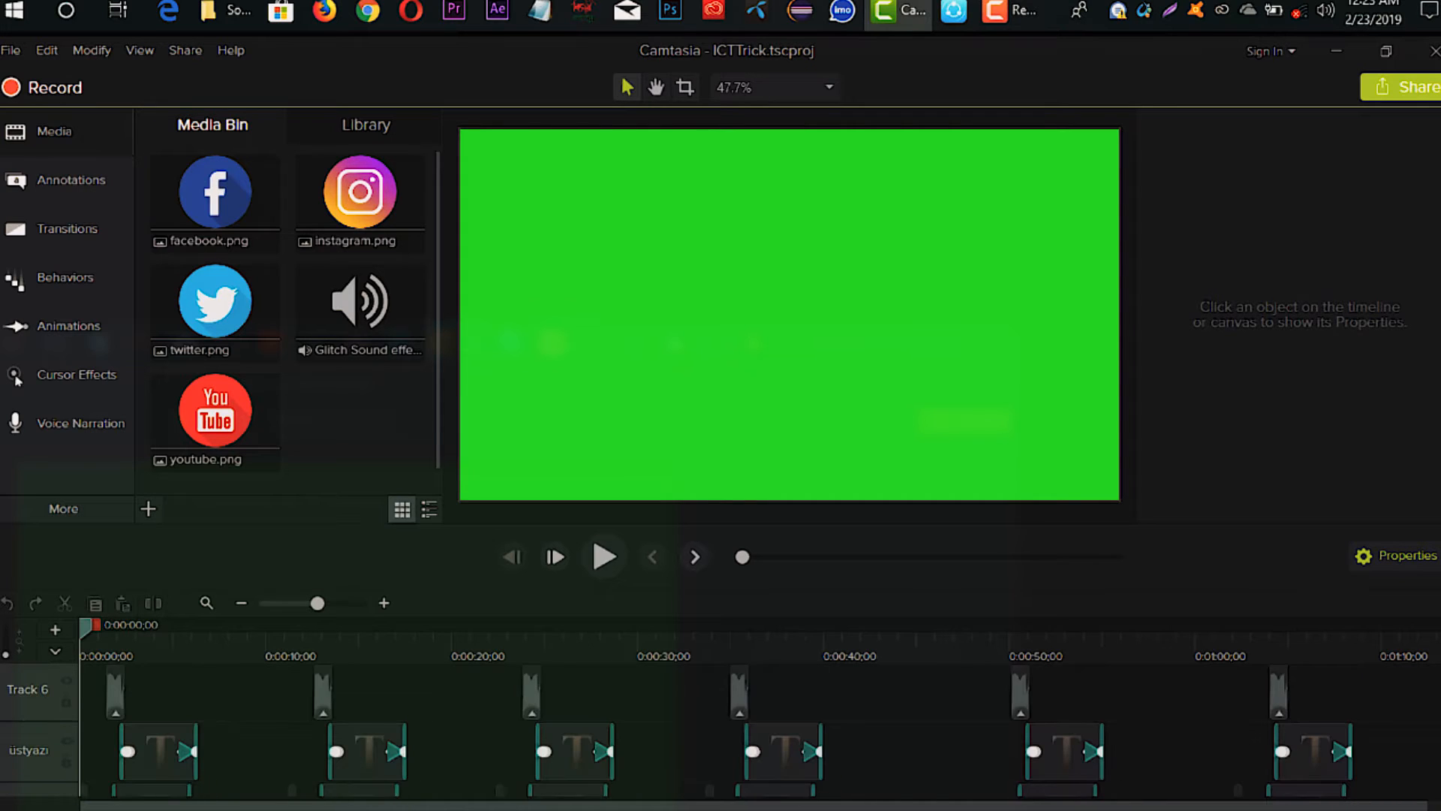
drag(83, 629, 784, 709)
drag(930, 728, 1339, 767)
click(104, 654)
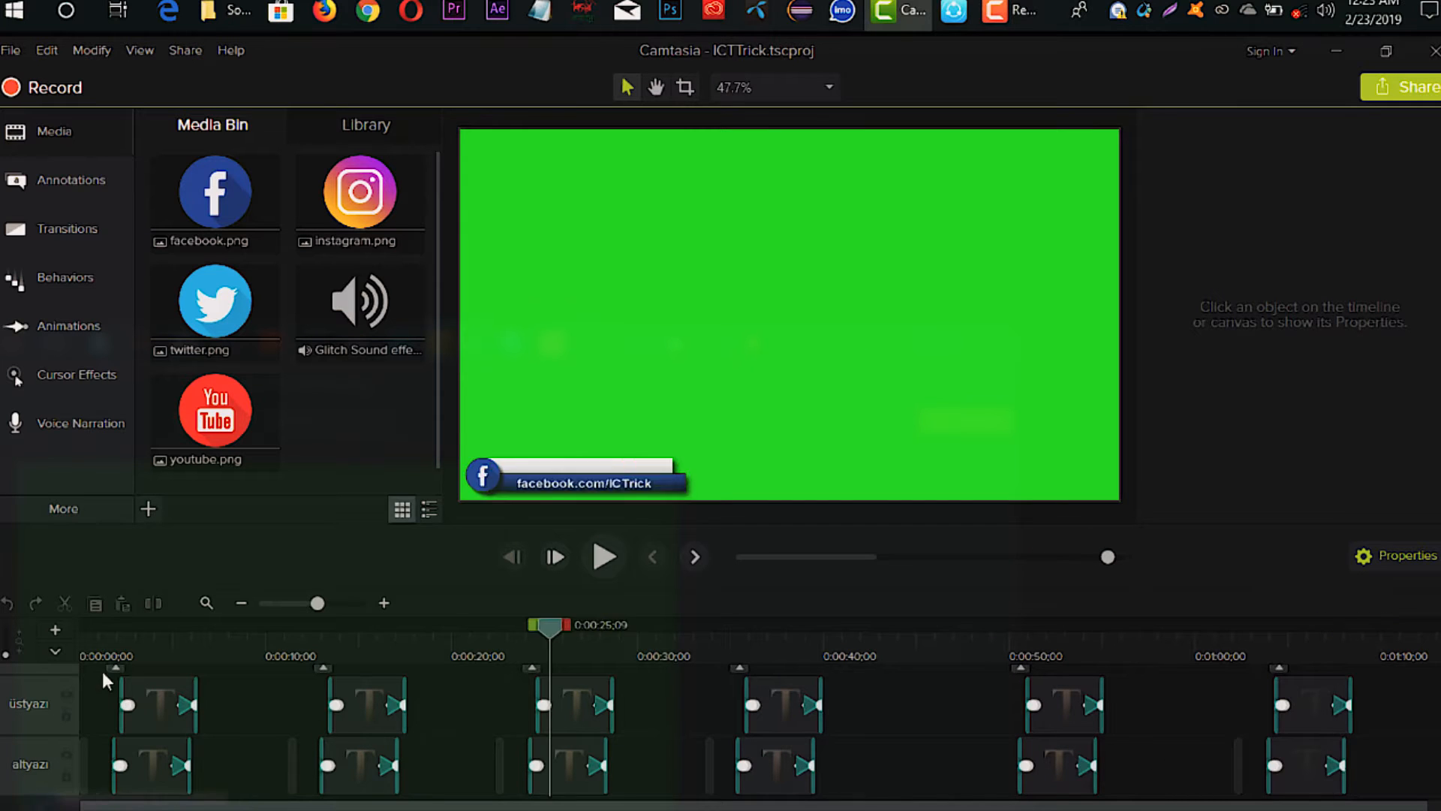
click(121, 644)
drag(136, 649, 150, 649)
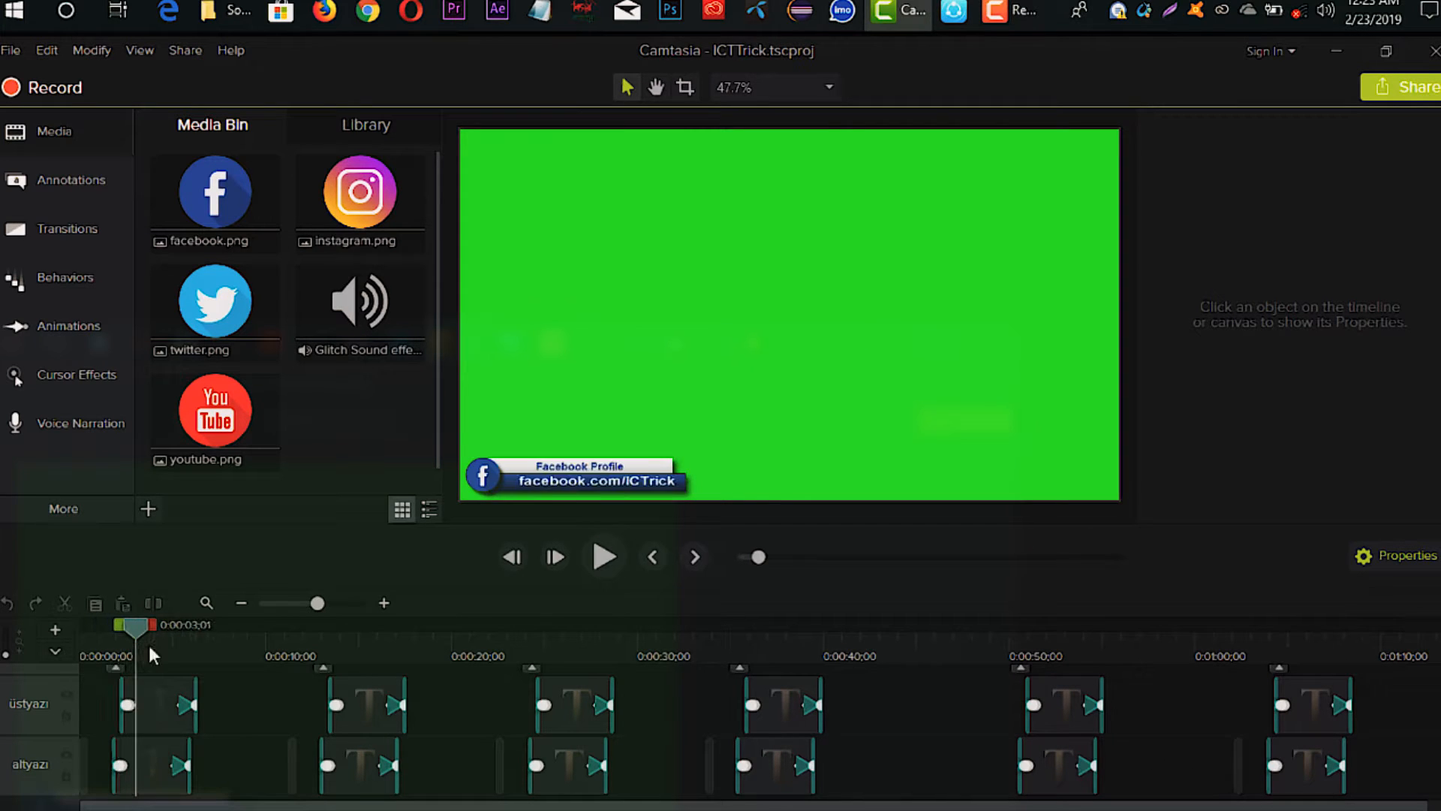
click(356, 650)
click(571, 650)
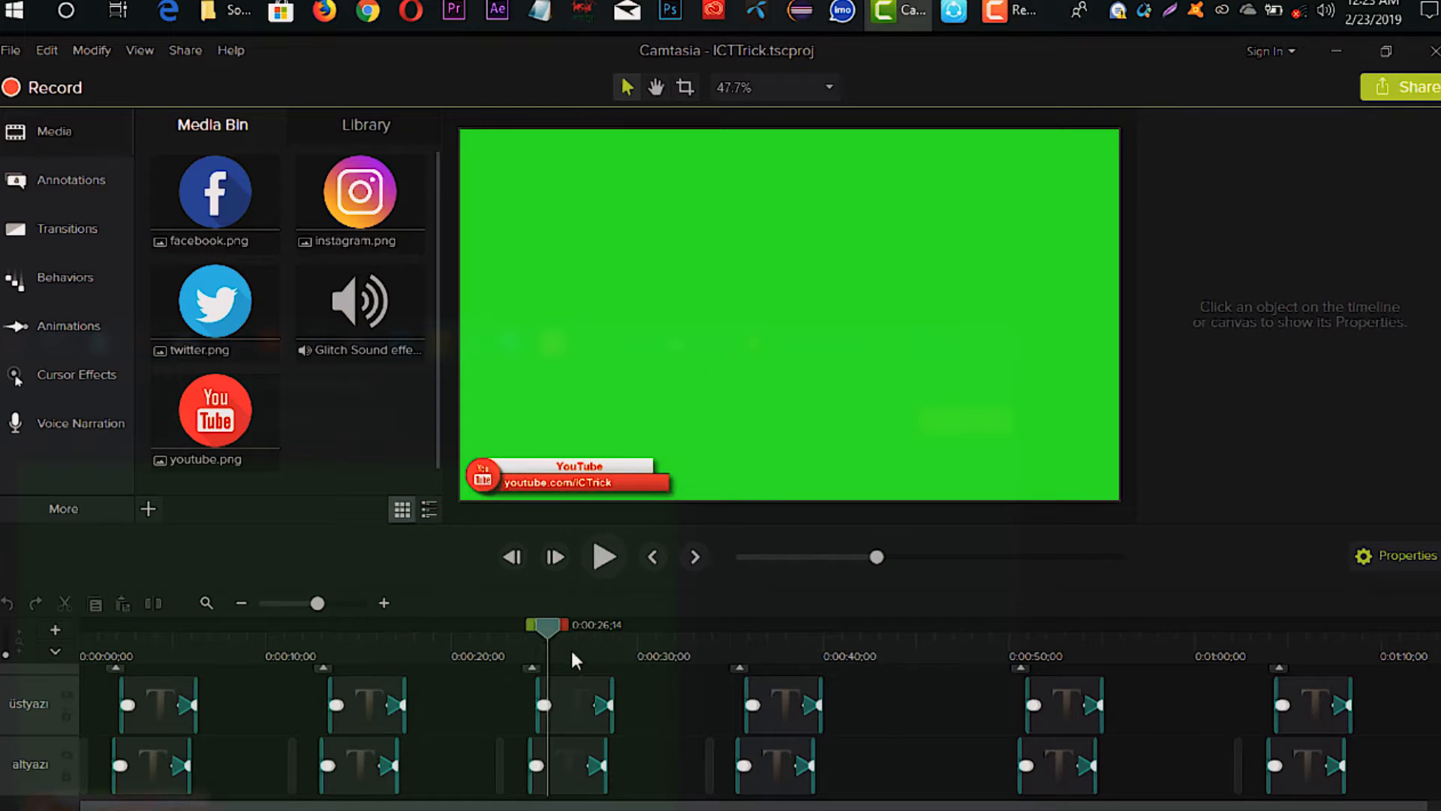
click(787, 653)
click(1033, 650)
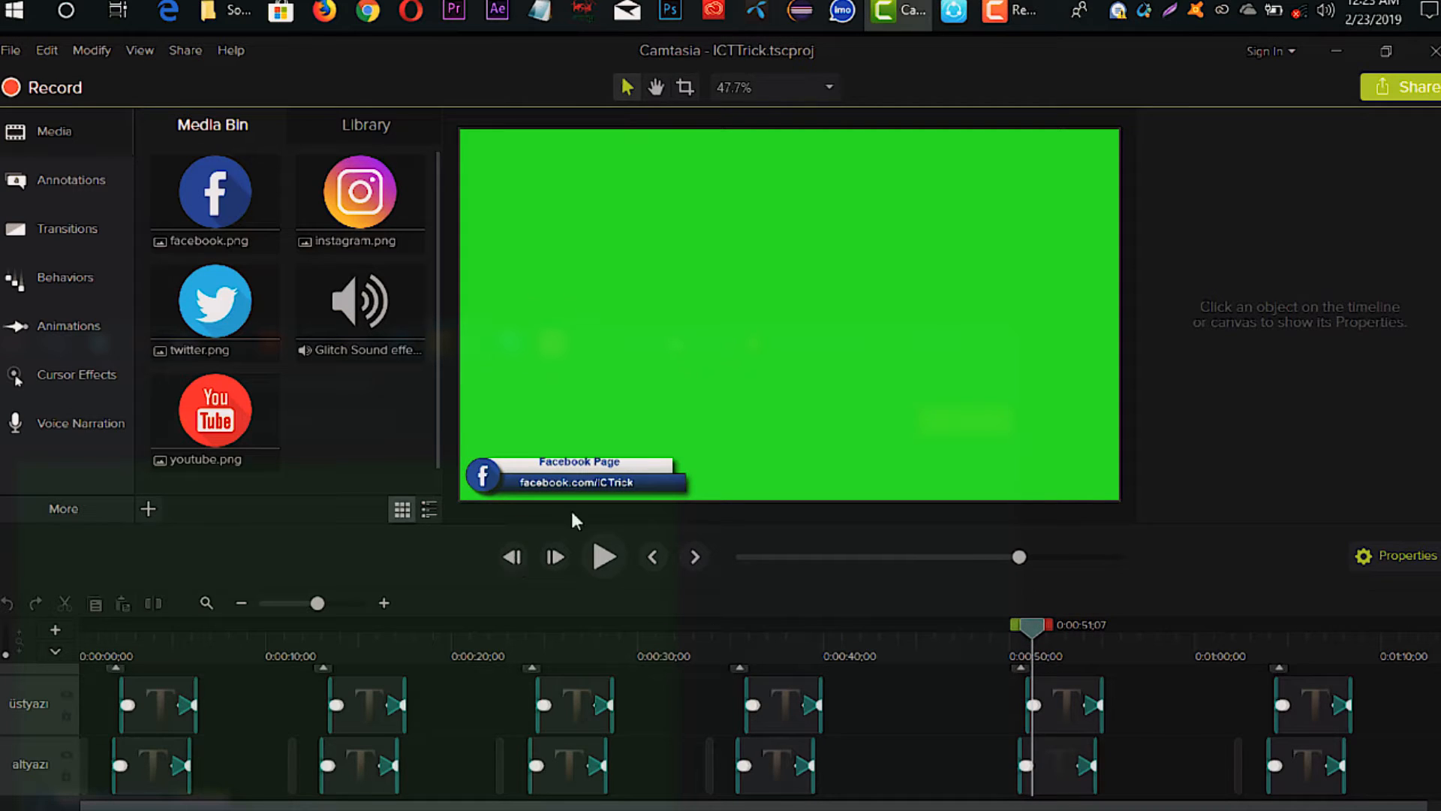
click(1313, 655)
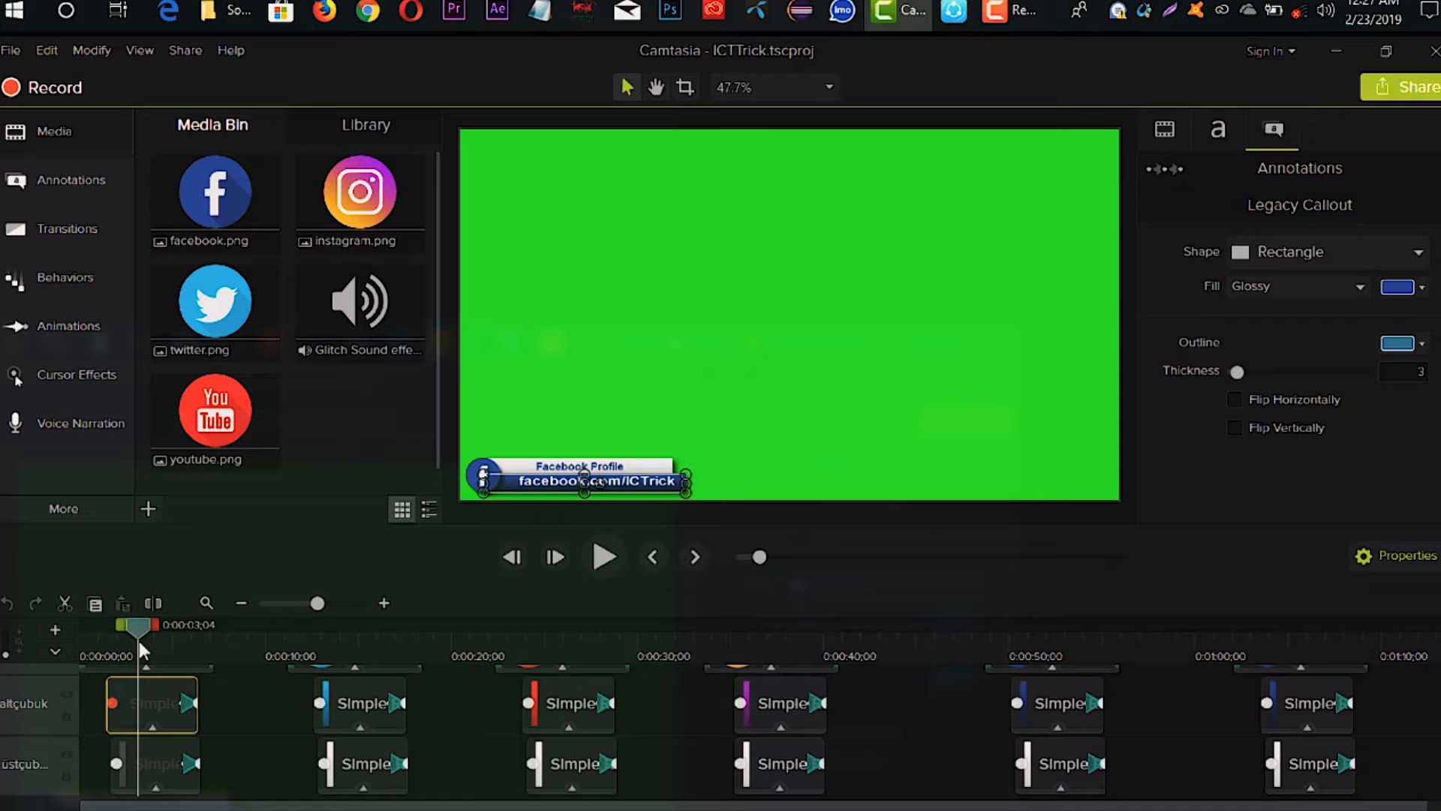
- Examine the sound, text, icon and bar clips that make up the first Facebook Profile lower third on the timeline
scroll(207, 723, up, 1)
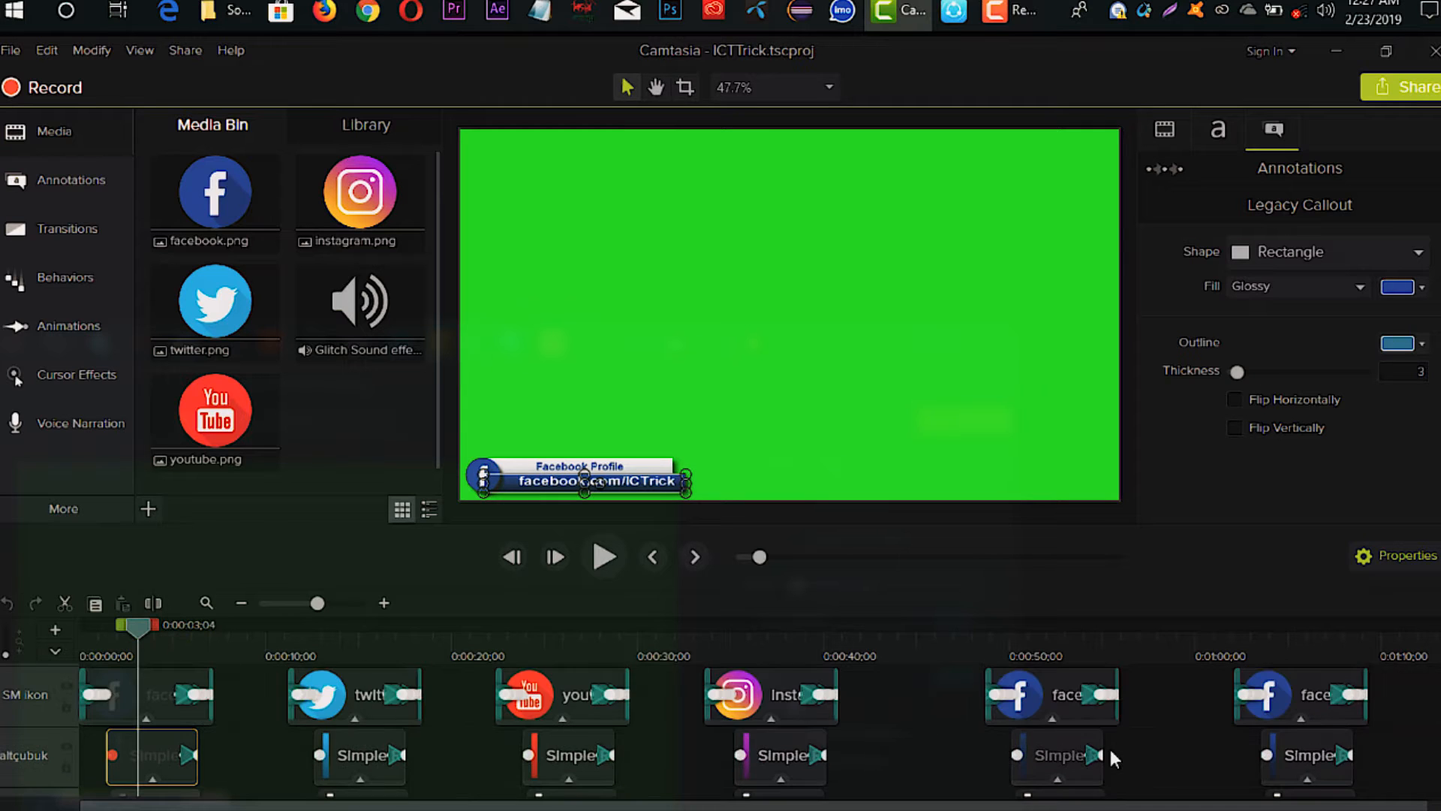
scroll(721, 732, up, 2)
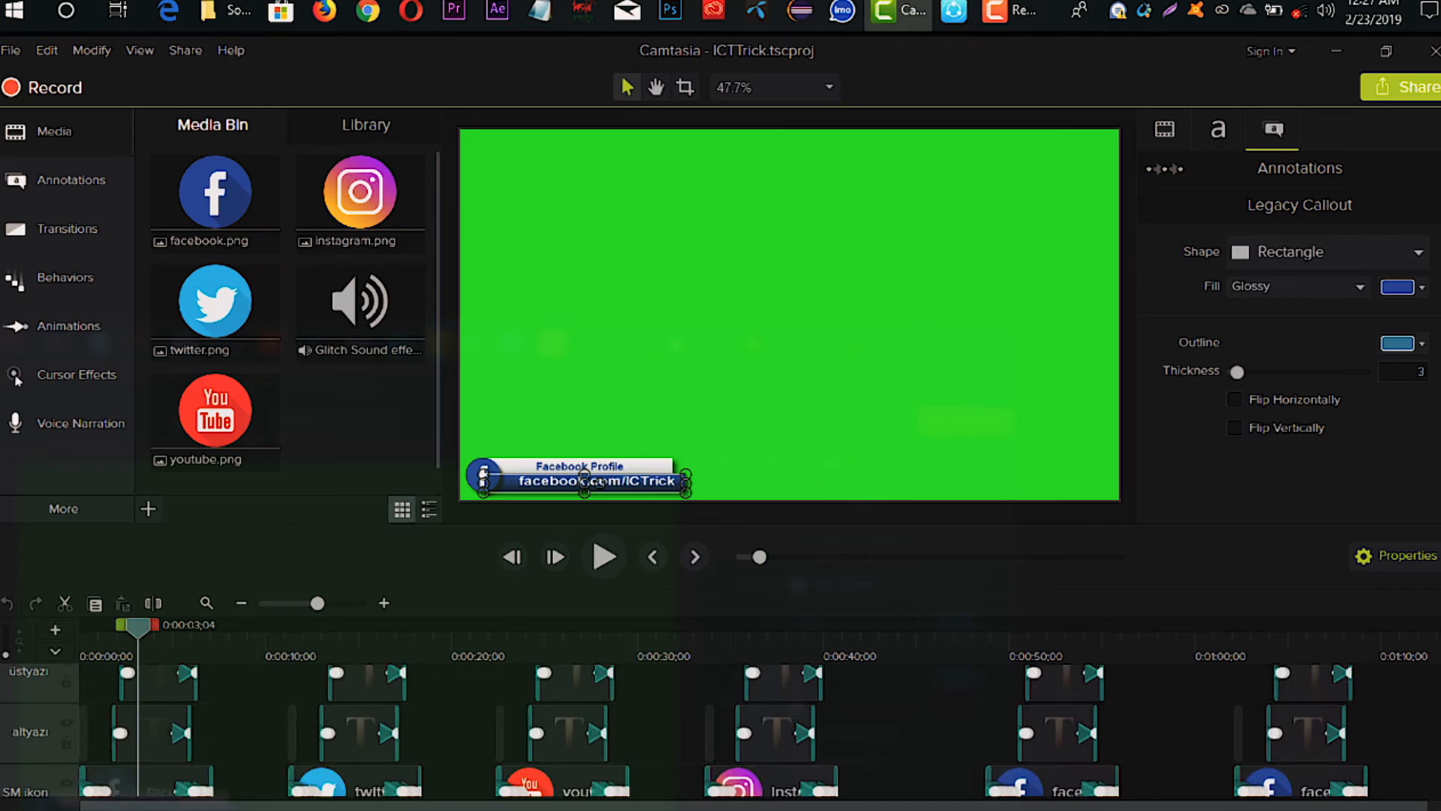
scroll(435, 737, up, 2)
click(112, 706)
click(156, 768)
scroll(162, 734, down, 3)
click(142, 694)
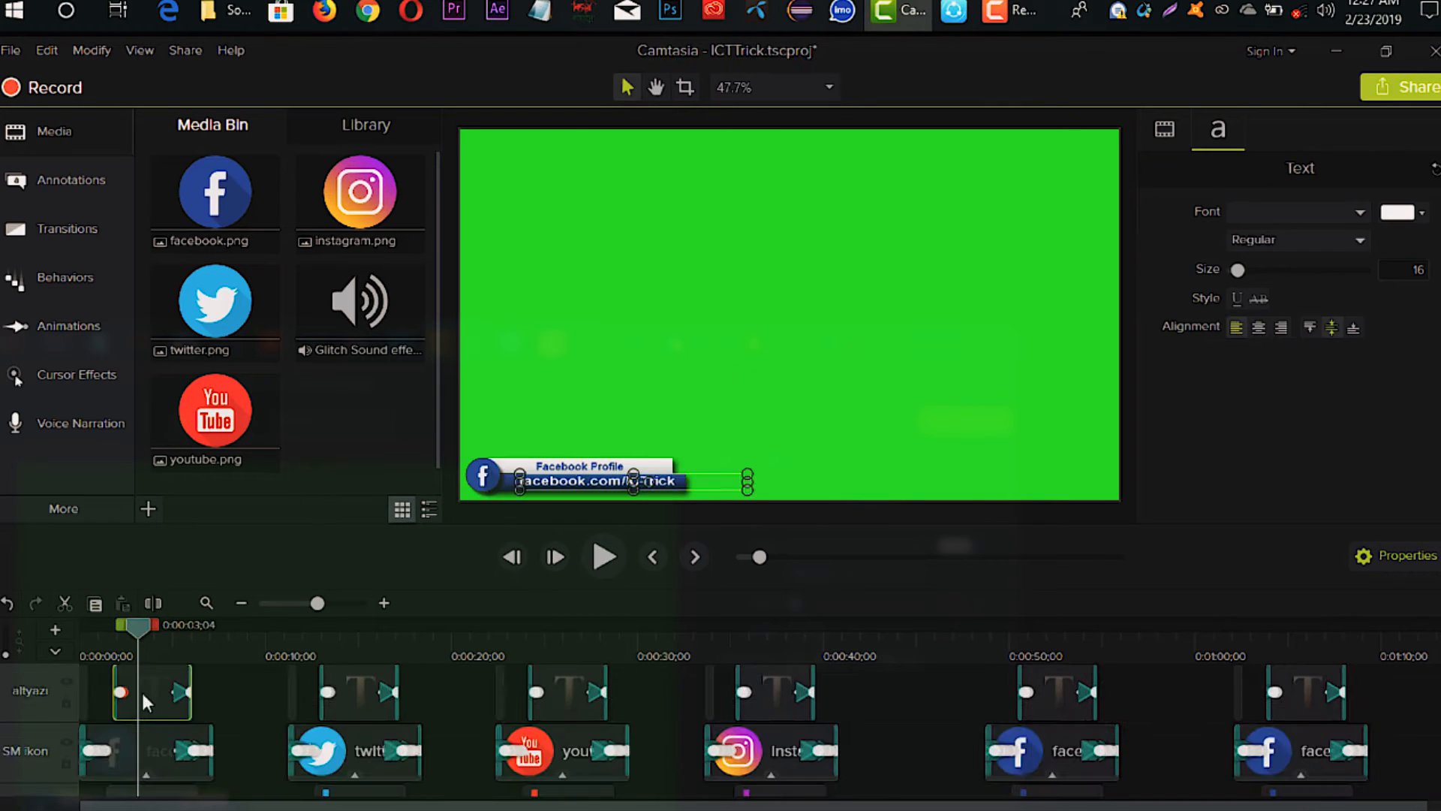
click(146, 743)
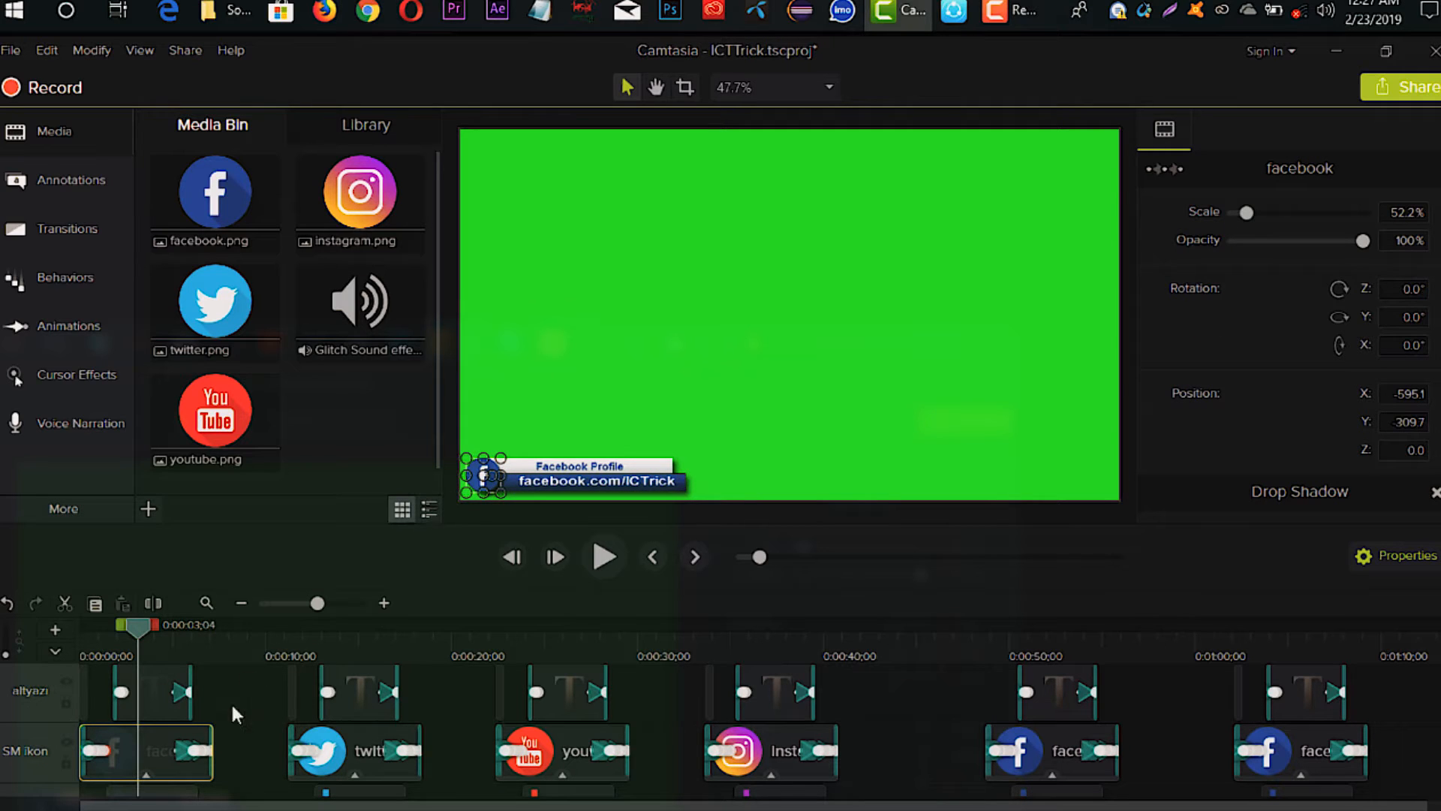
click(166, 792)
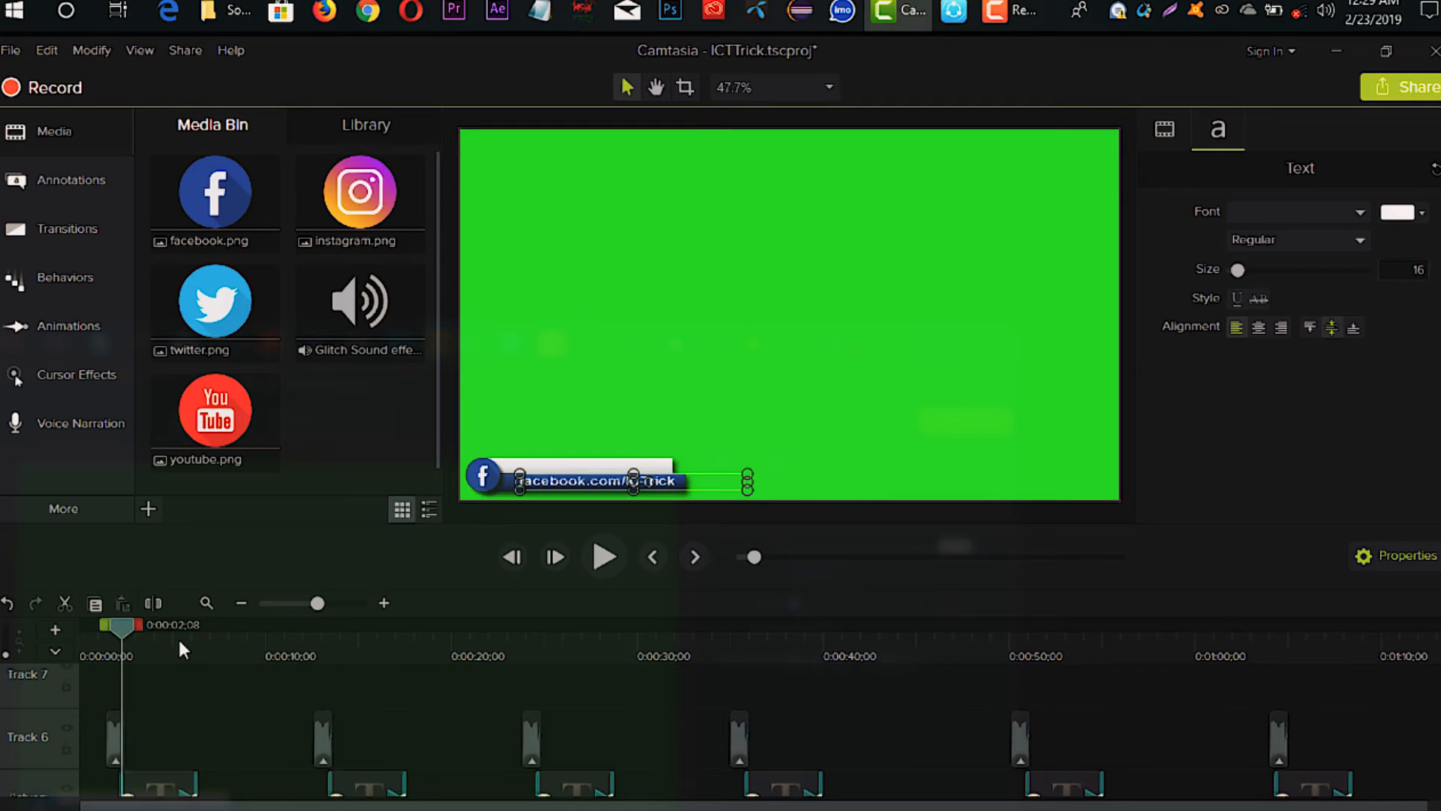
- Open the facebook.com/ICTrick text of the first lower third for editing on the canvas
click(180, 639)
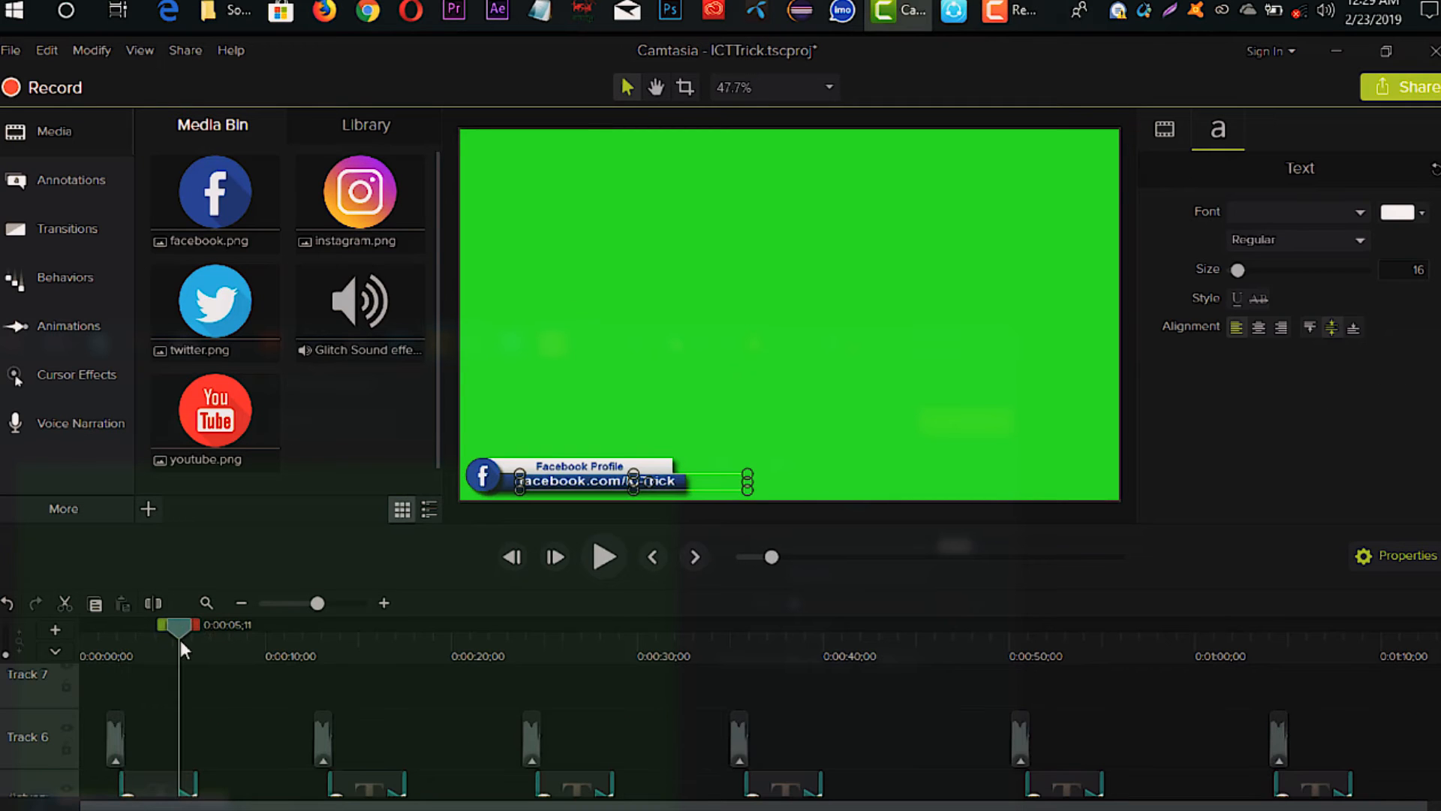
click(631, 480)
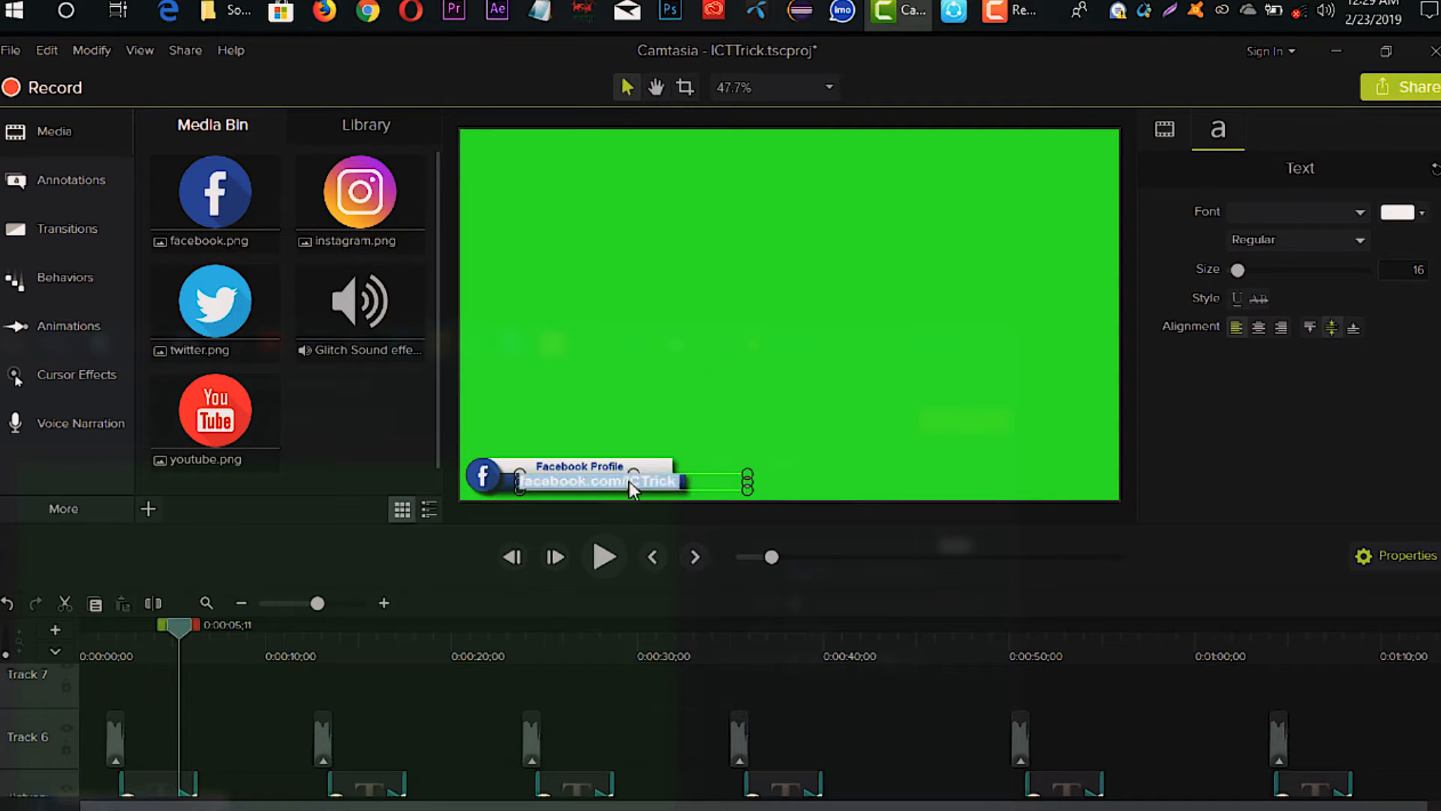
mouse_move(677, 485)
mouse_down()
mouse_move(588, 489)
mouse_move(685, 488)
mouse_up()
click(682, 481)
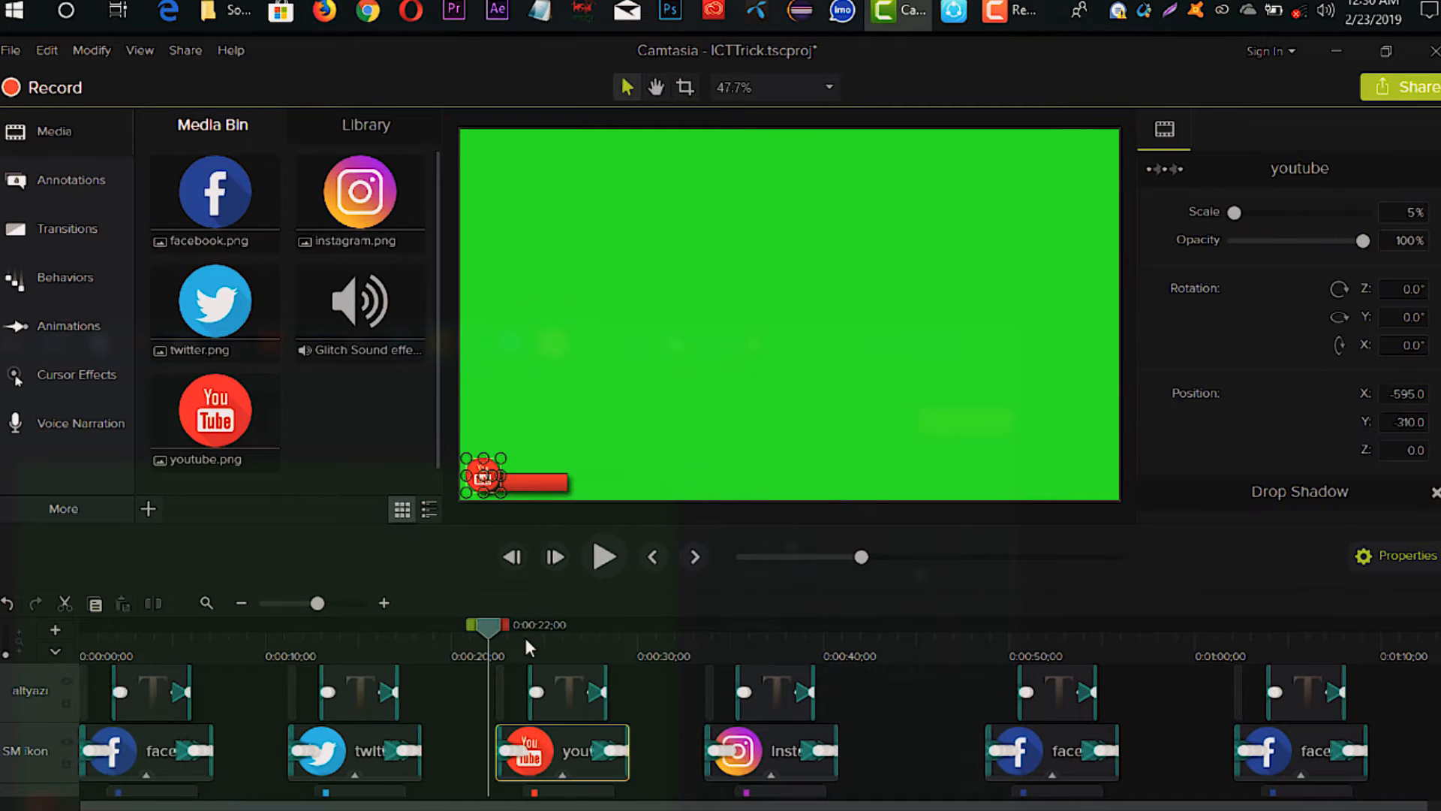
- Replace the YouTube icon clip's media with ICTTricl.png from the Desktop, using Update Media
click(524, 633)
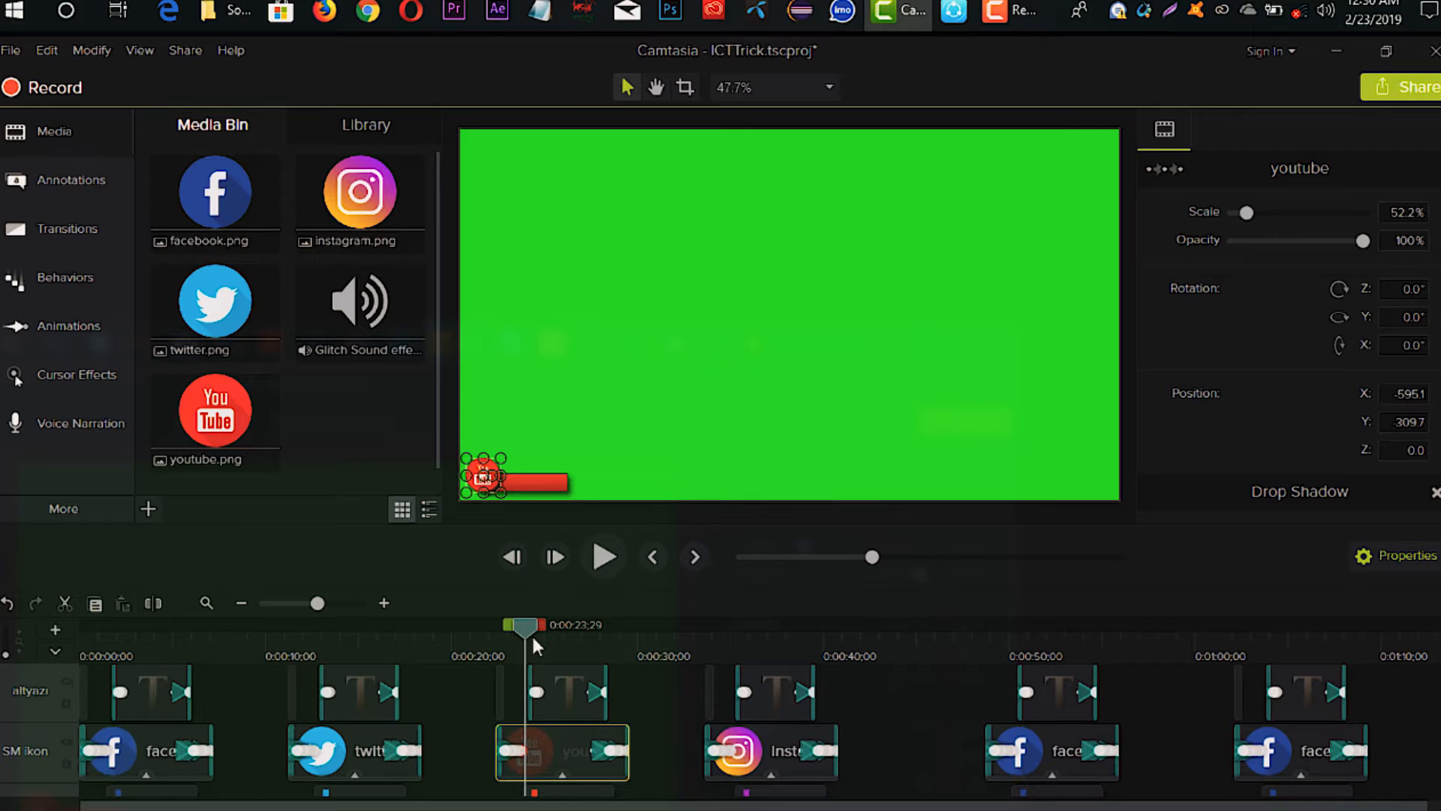
click(543, 632)
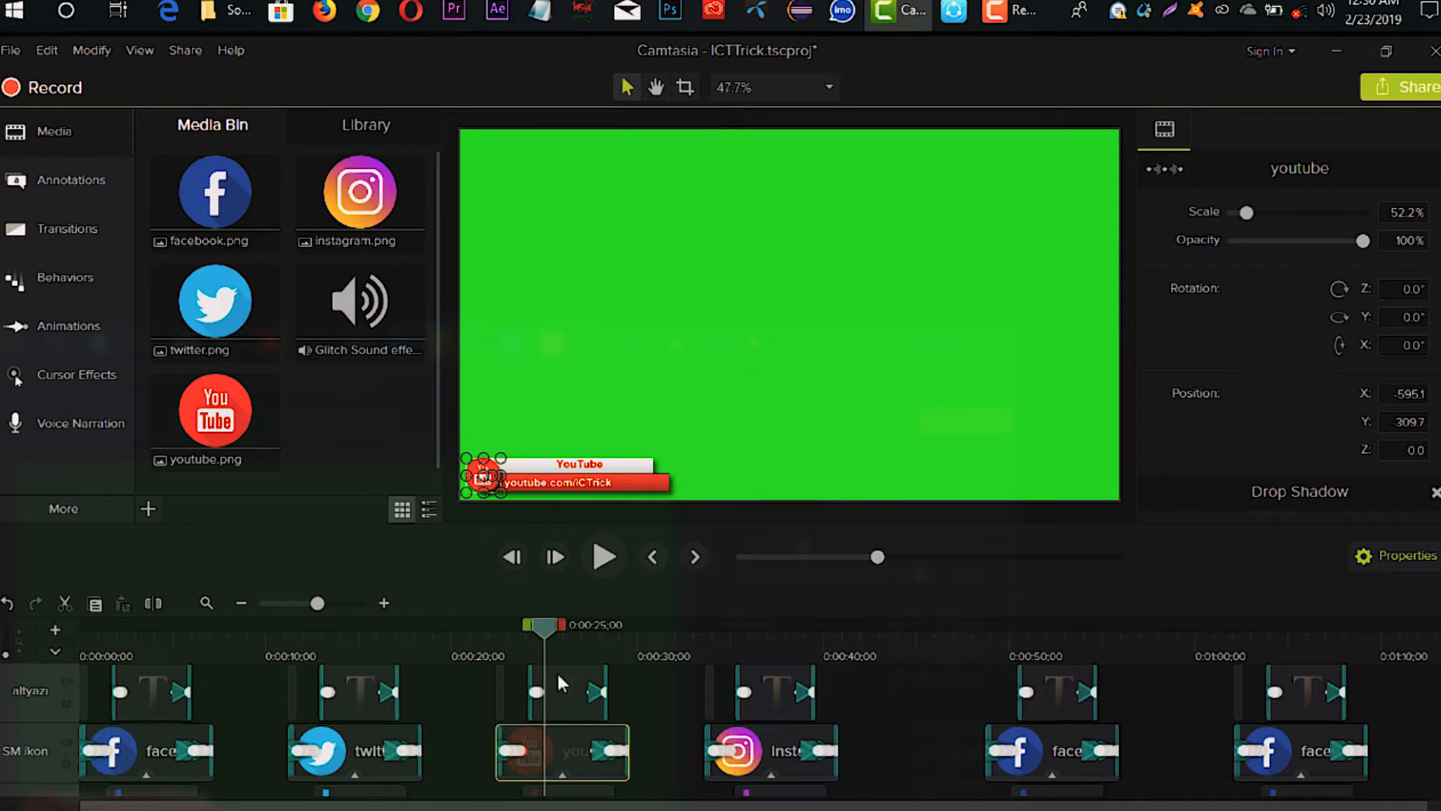
right_click(563, 752)
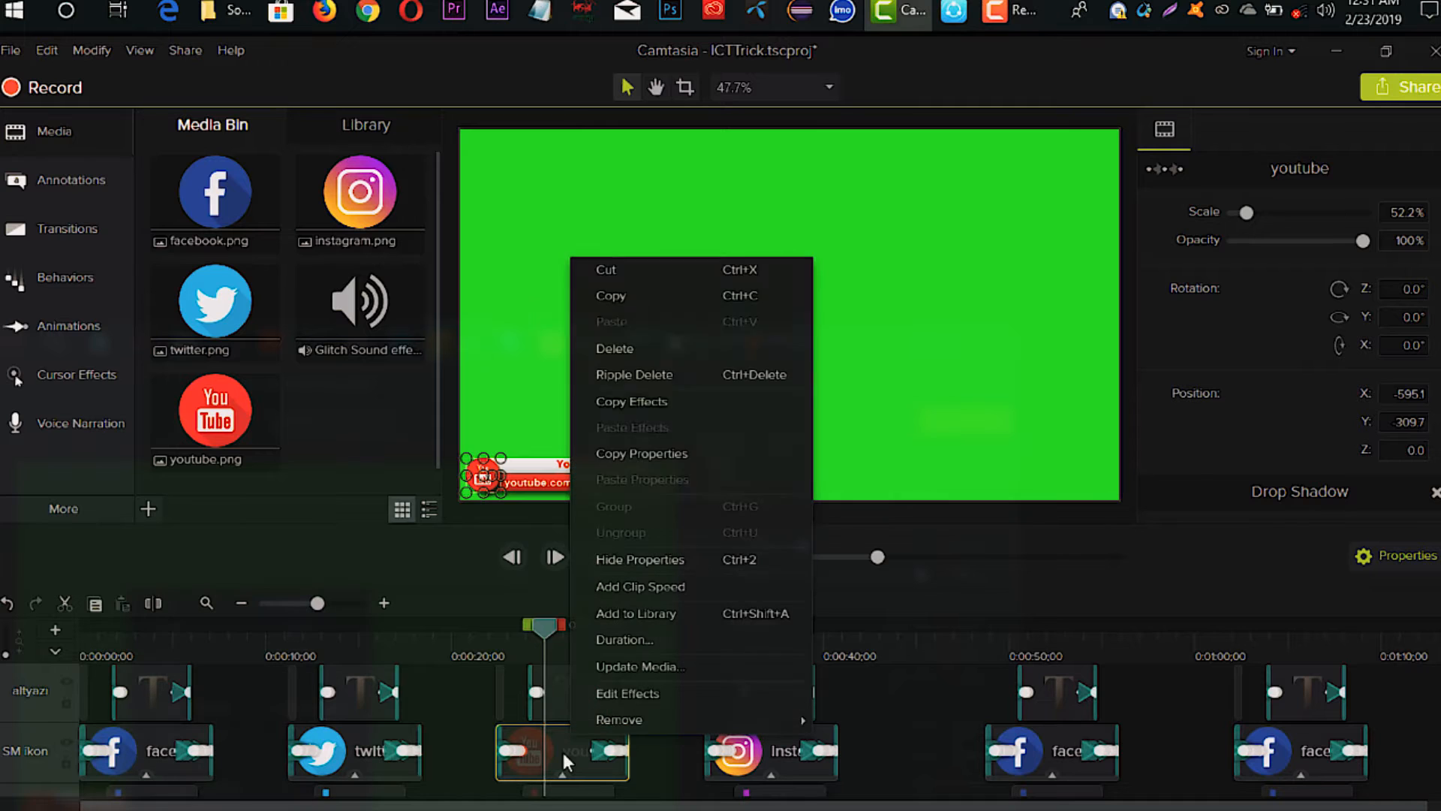
click(633, 667)
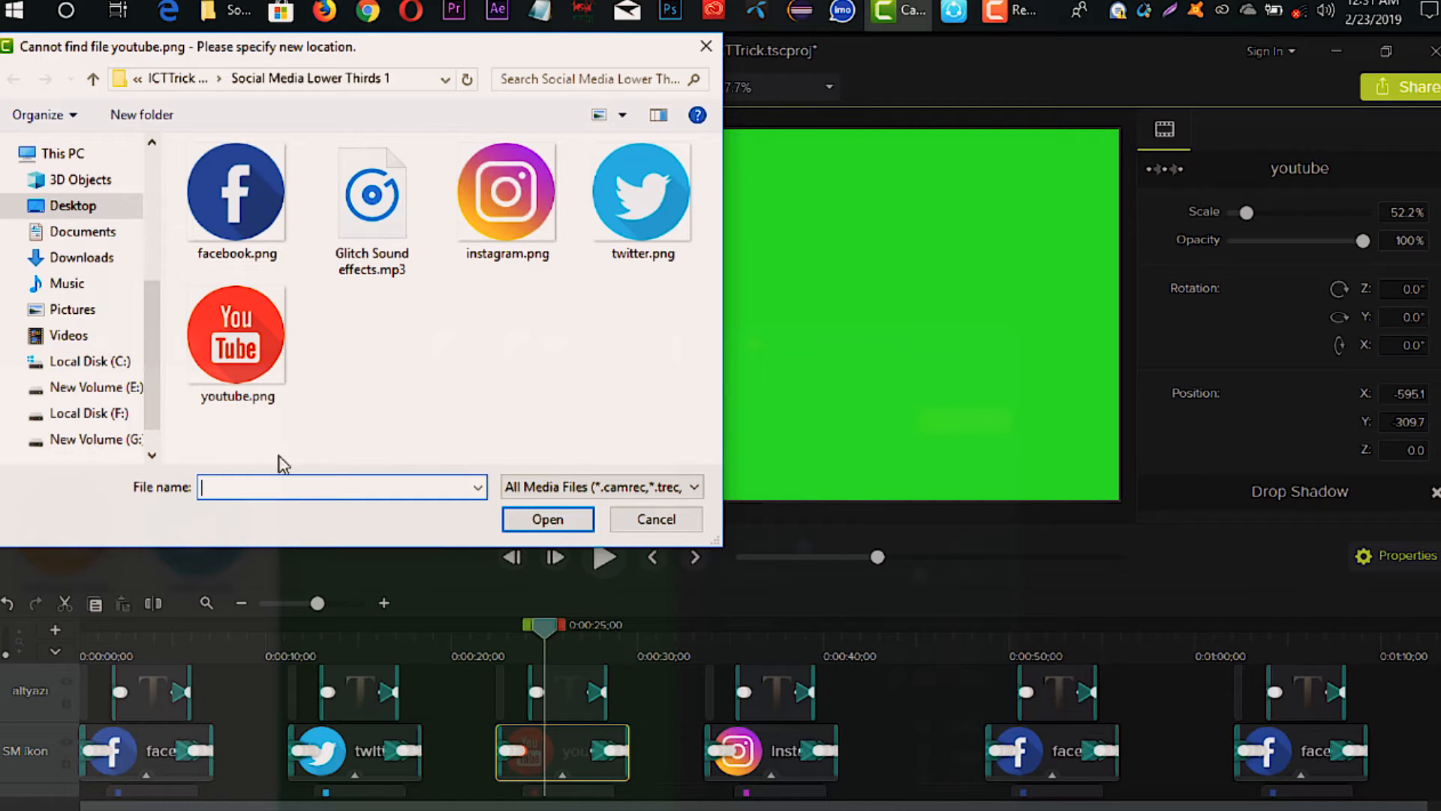
click(79, 212)
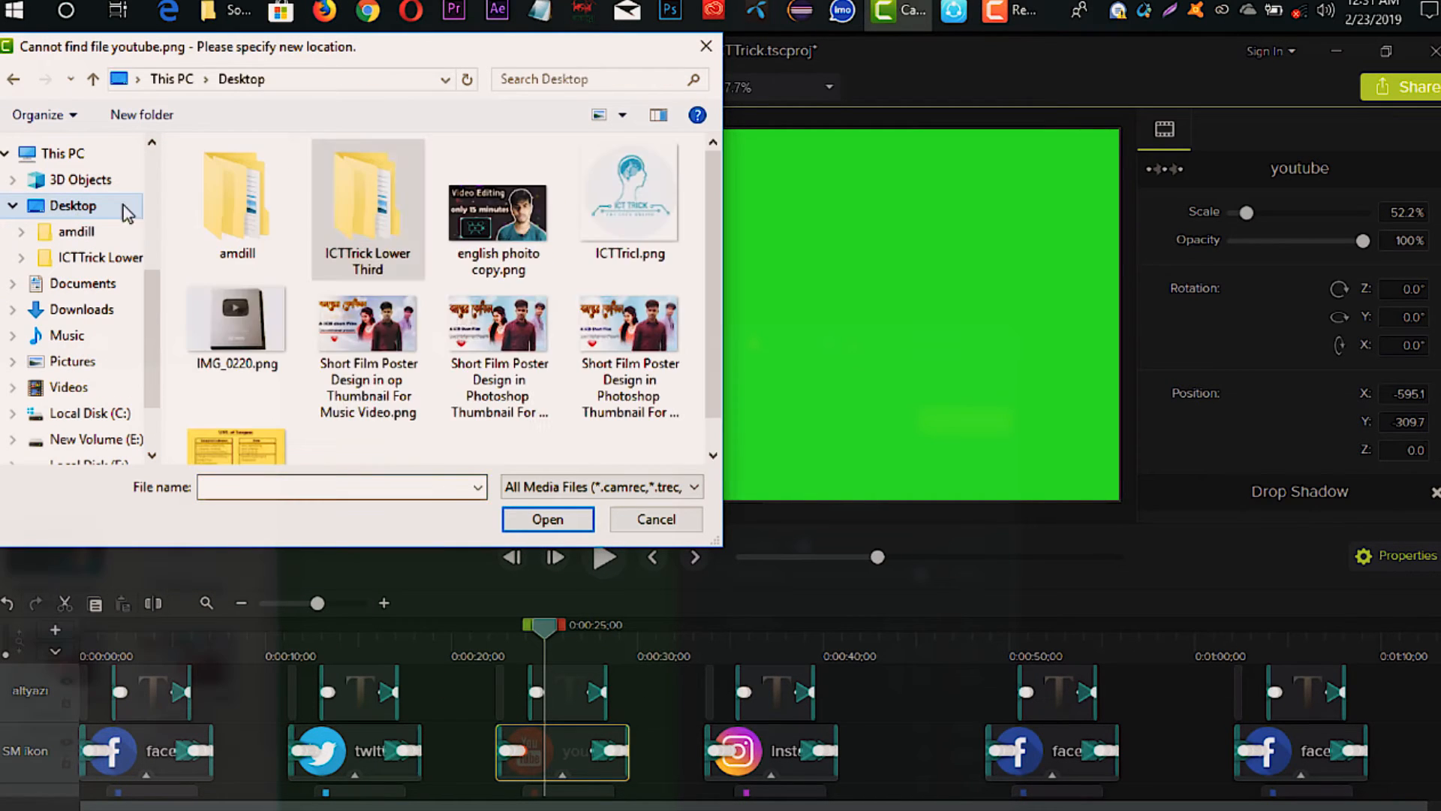
click(630, 221)
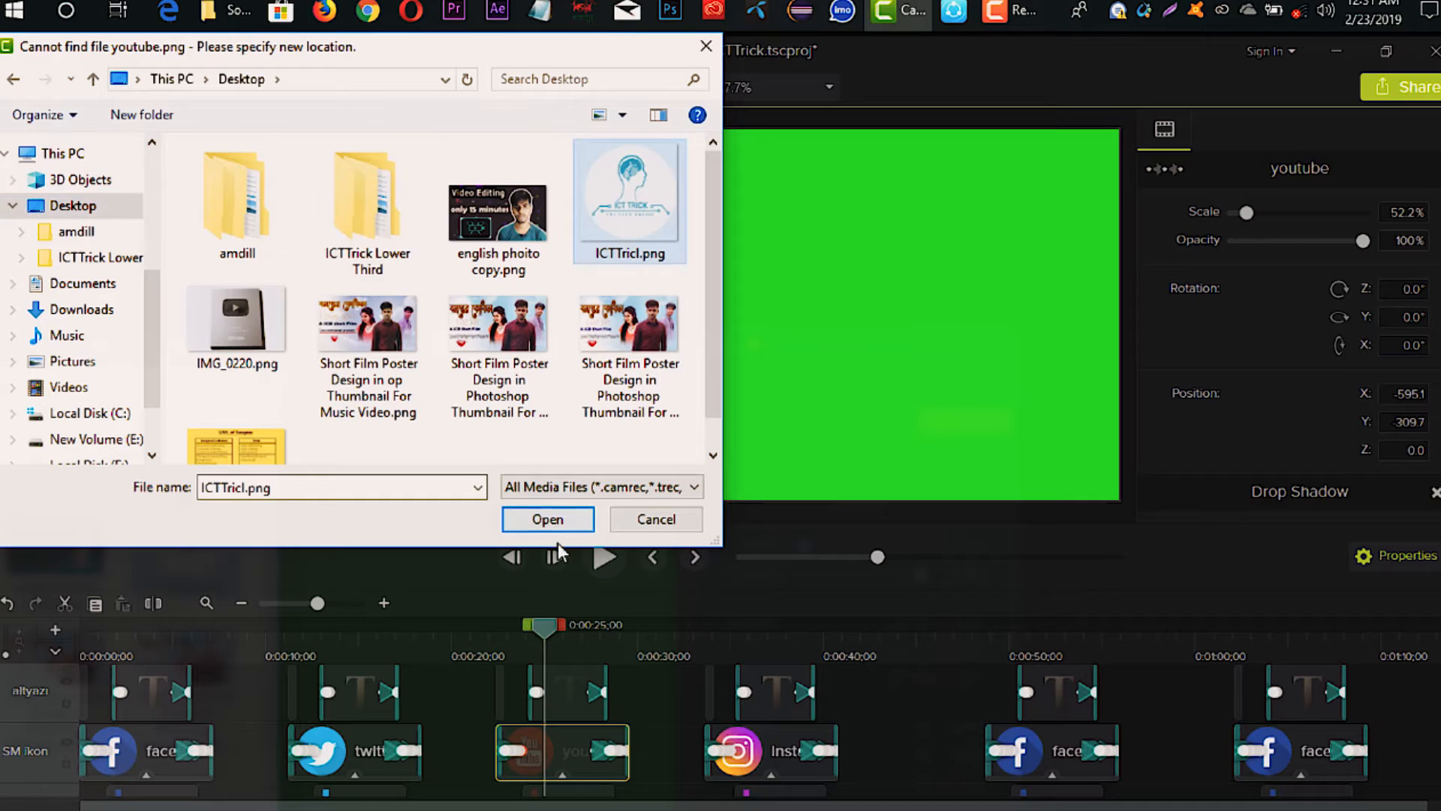
click(549, 518)
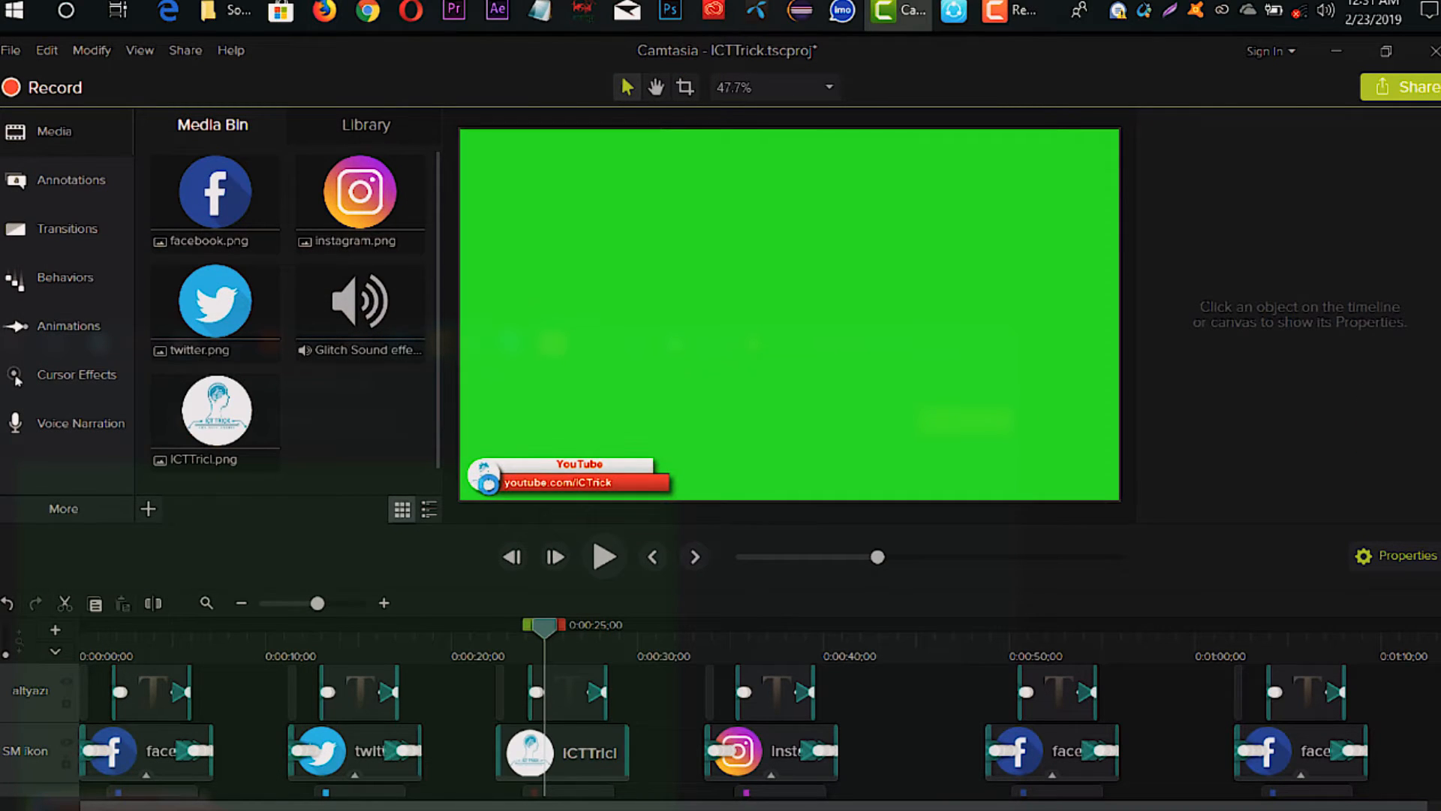
- Play back the YouTube lower third with its replaced icon and preview the Facebook Page lower third
click(497, 633)
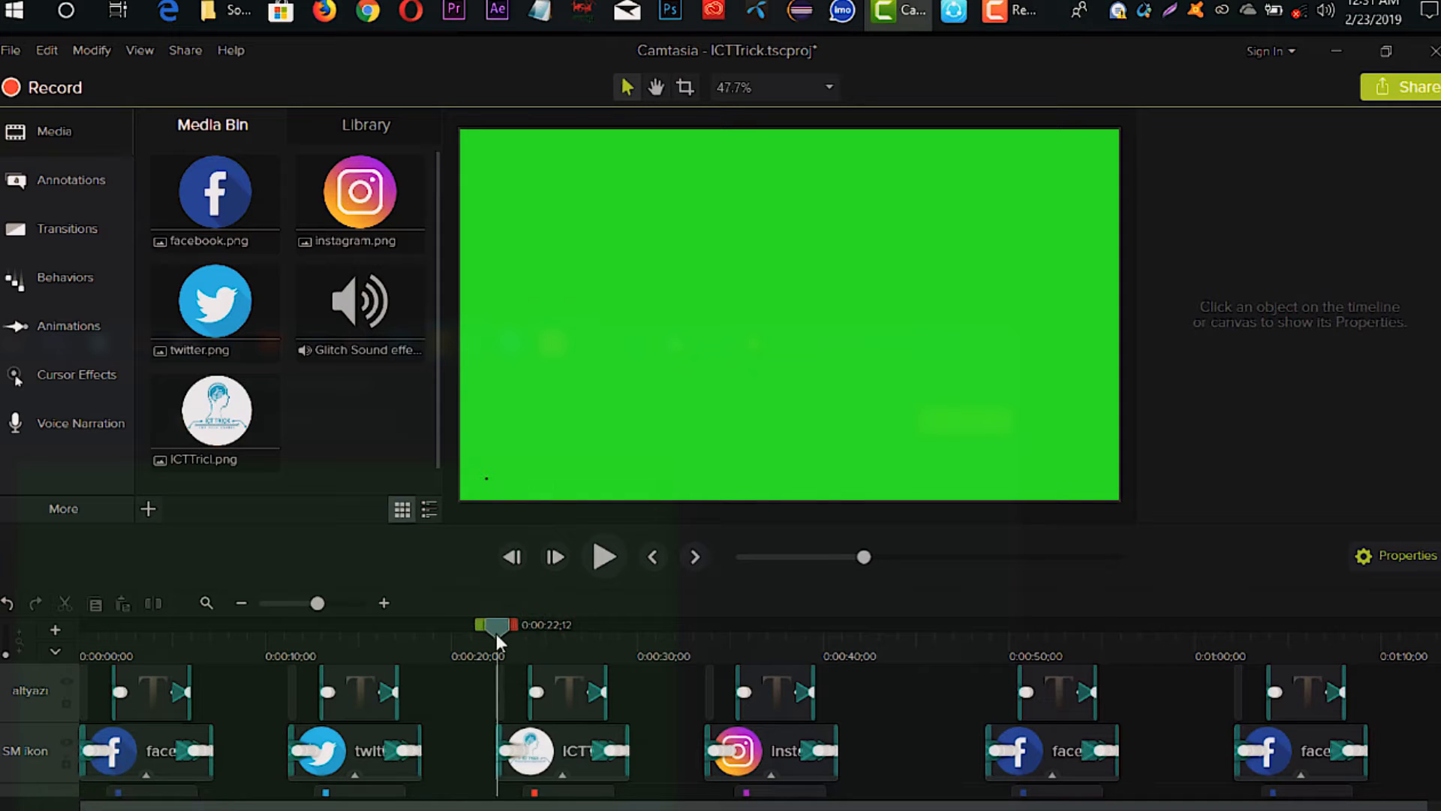
click(601, 559)
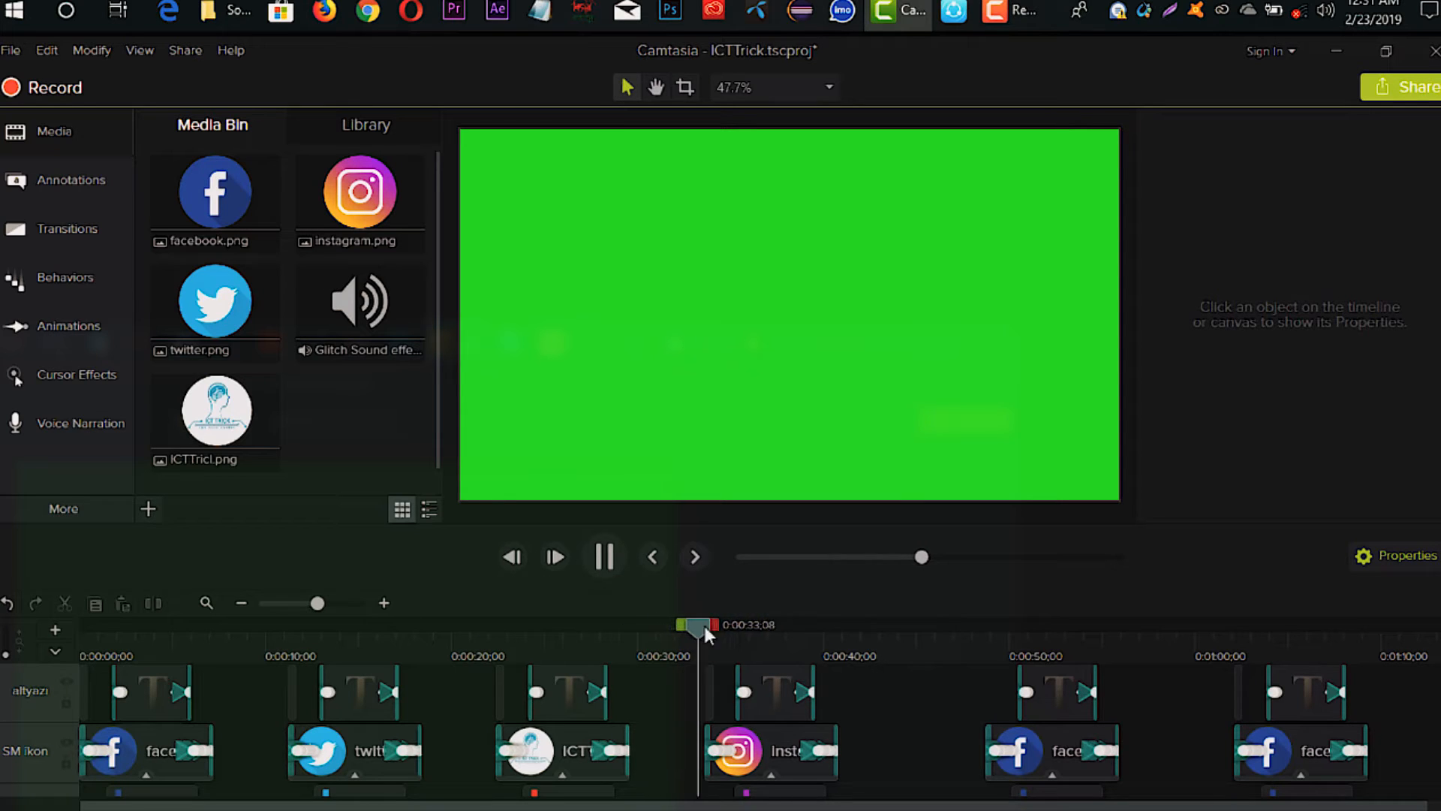
click(1045, 653)
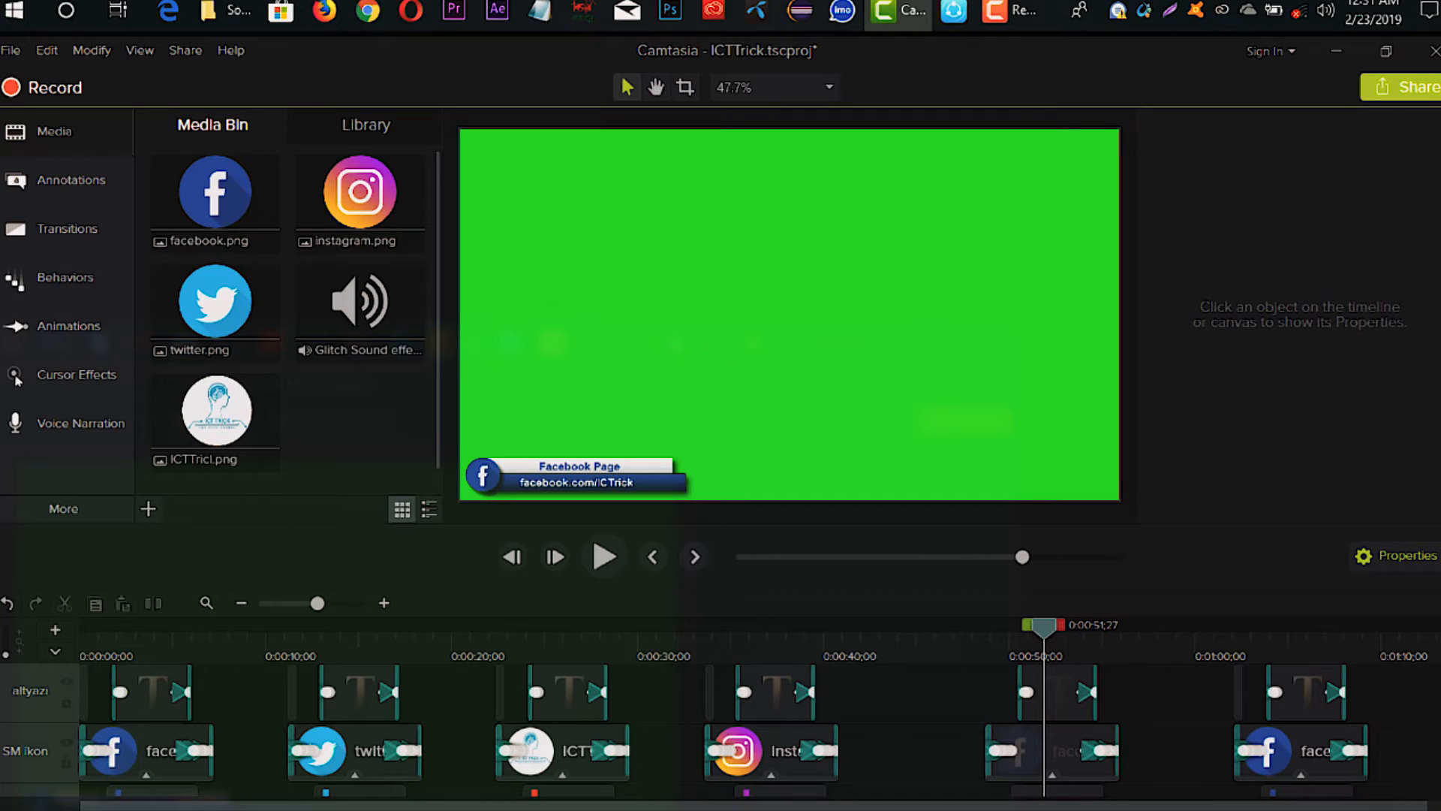
- Place Glitch Sound effects.mp3 from the media bin on Track 8, aligned with the start of the Twitter lower third's sound clip
scroll(506, 745, up, 3)
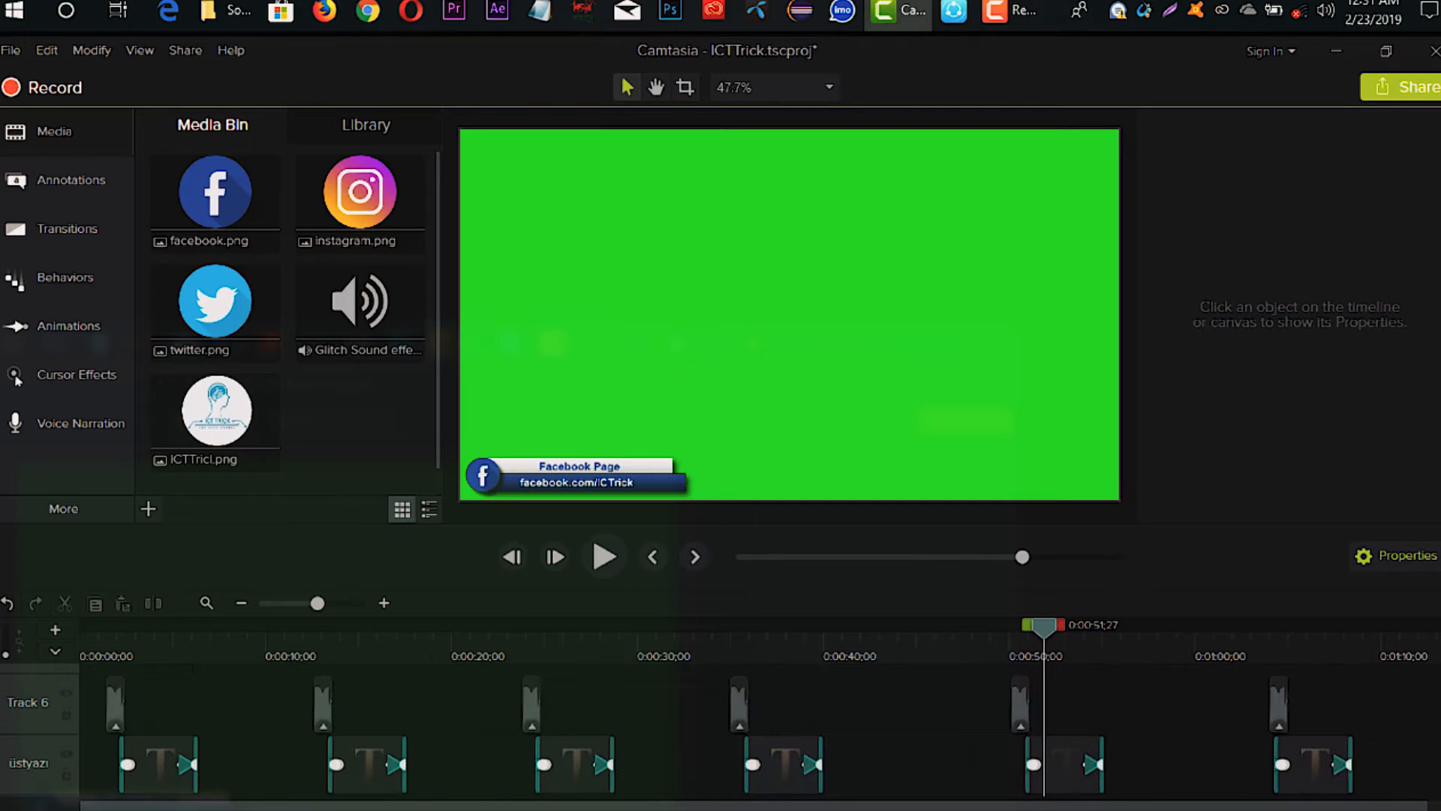
click(299, 645)
drag(298, 631, 365, 644)
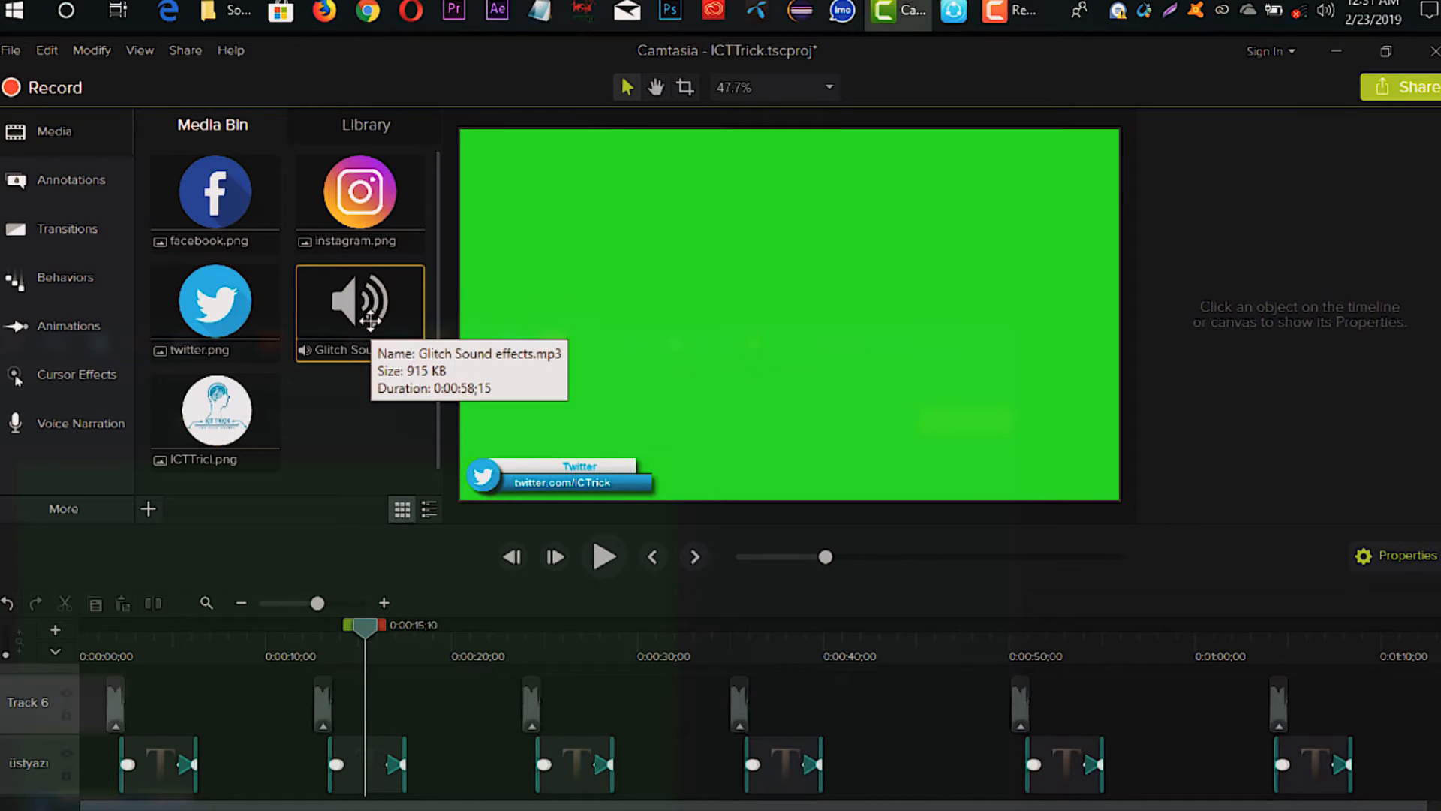
drag(368, 323, 307, 691)
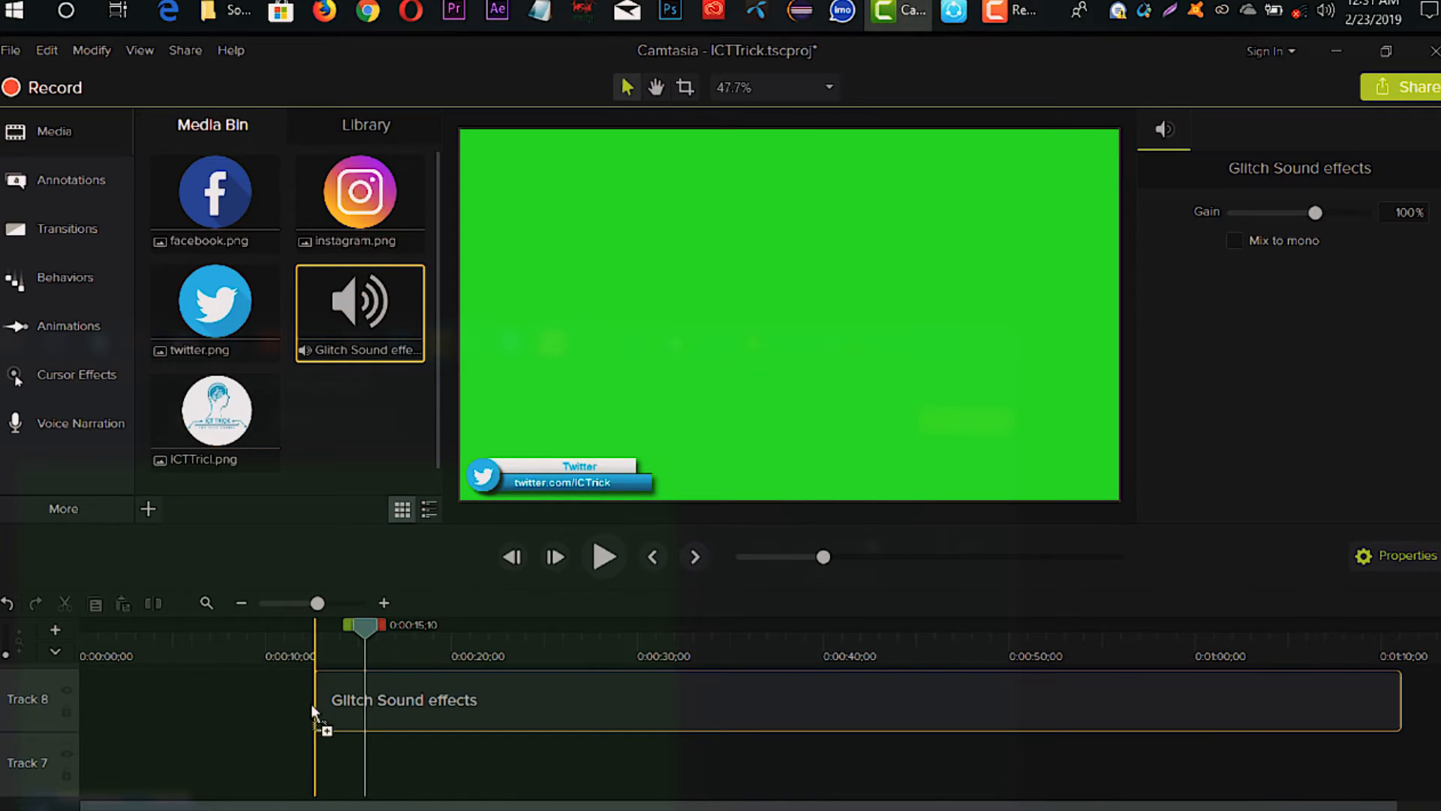
- Trim the Glitch Sound effects clip on Track 8 to the part between 0:00:23;04 and 0:00:25;05, deleting the rest
drag(371, 623, 515, 651)
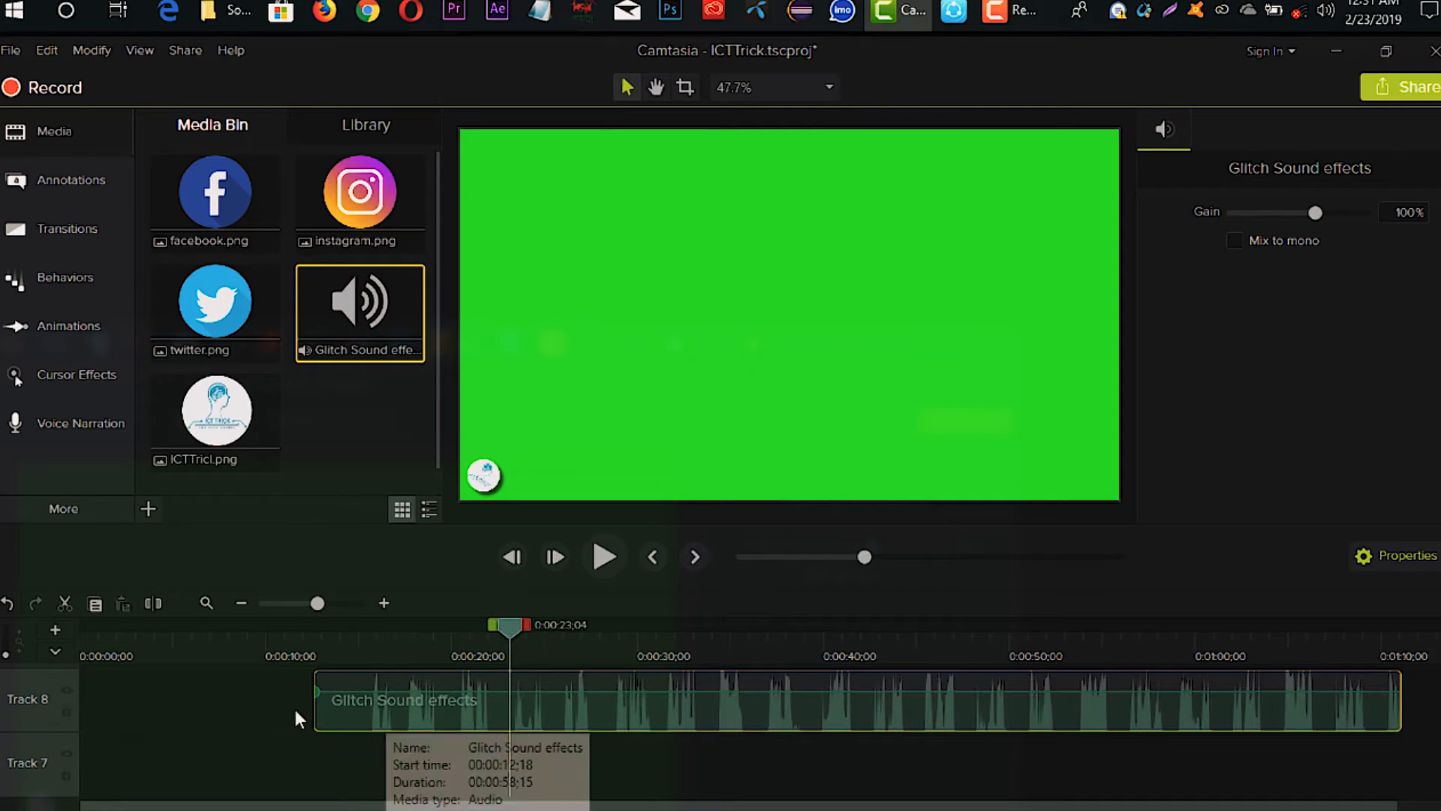
drag(314, 713, 511, 722)
drag(517, 624, 556, 644)
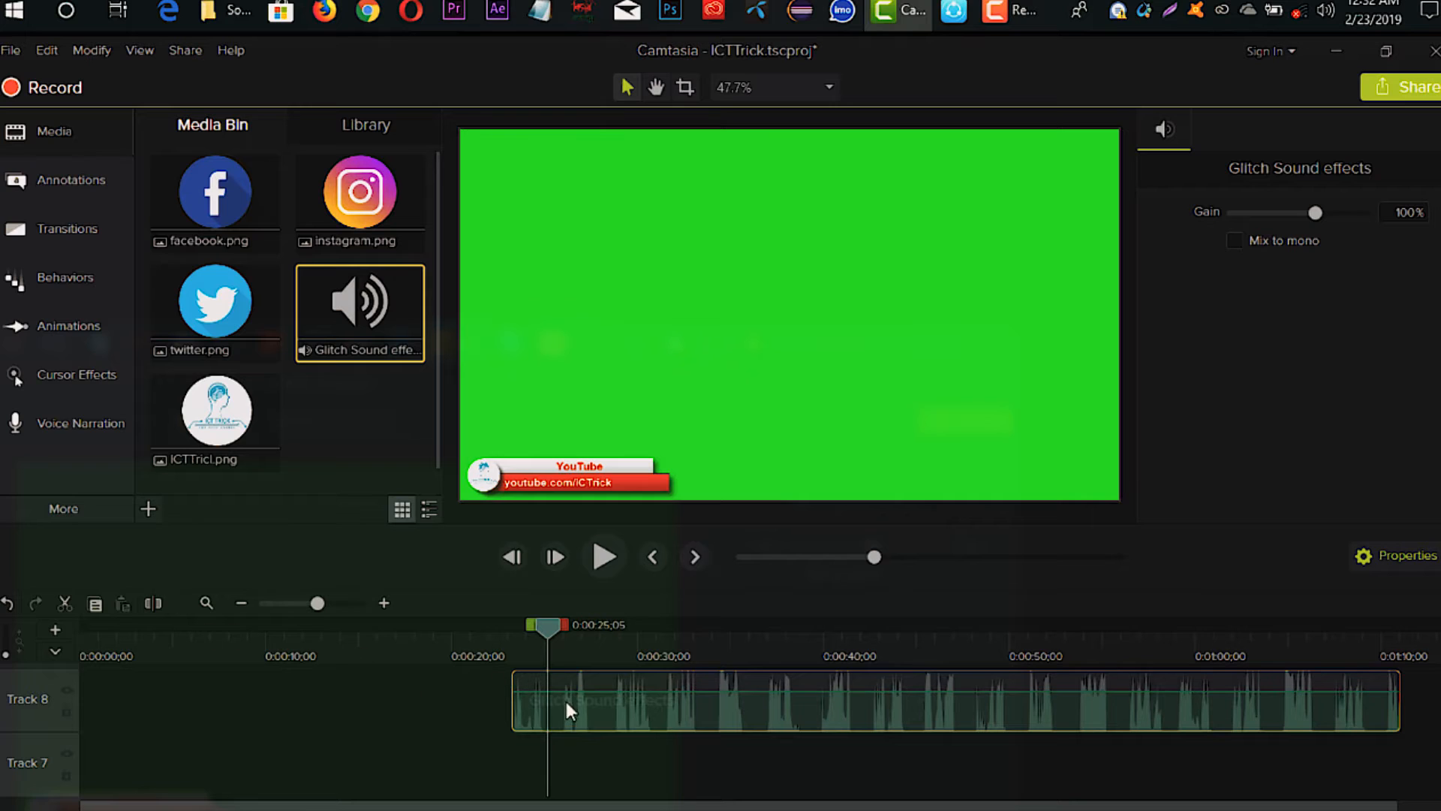
click(153, 603)
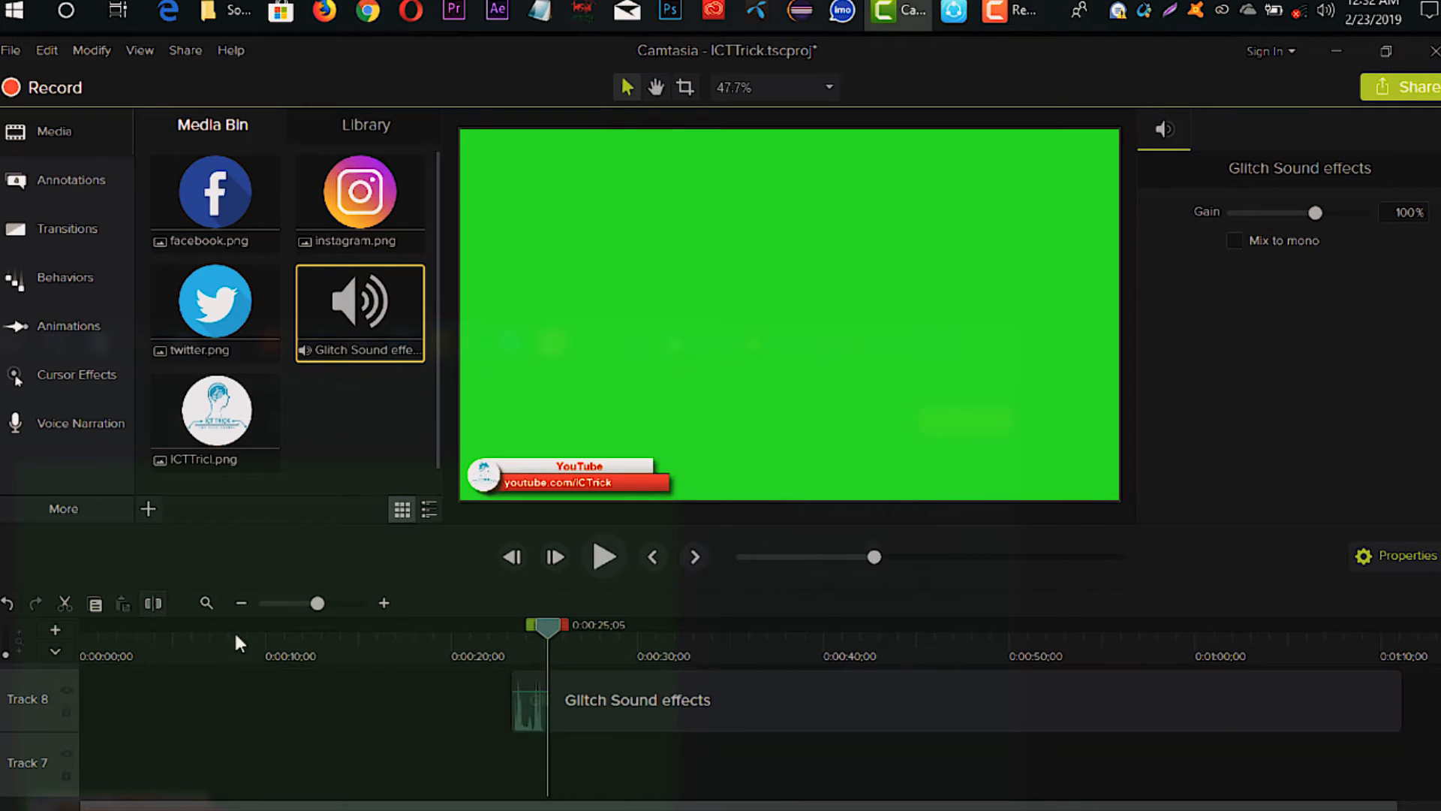
click(743, 716)
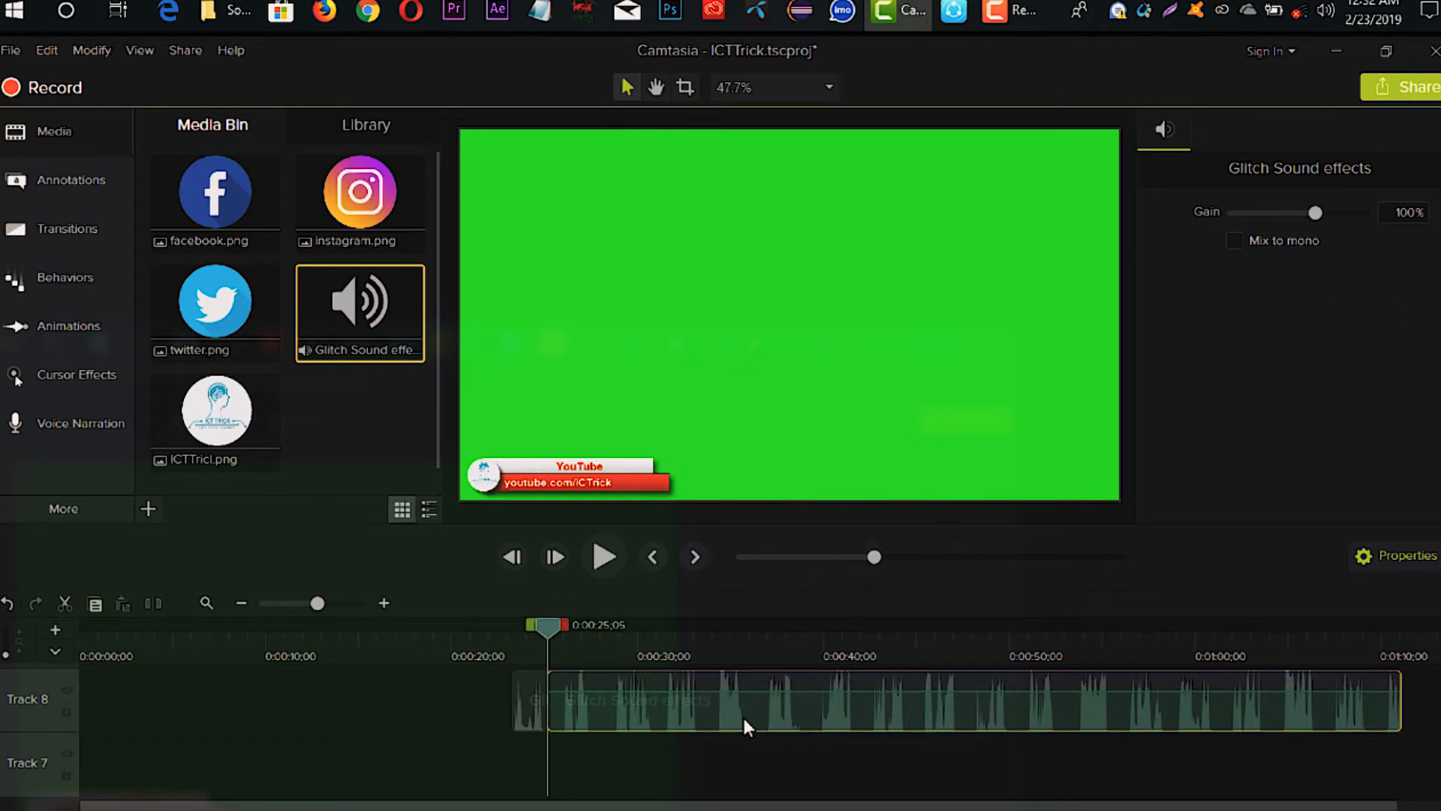
key(Delete)
- Play back the trimmed Glitch Sound effects clip together with the YouTube lower third
click(519, 646)
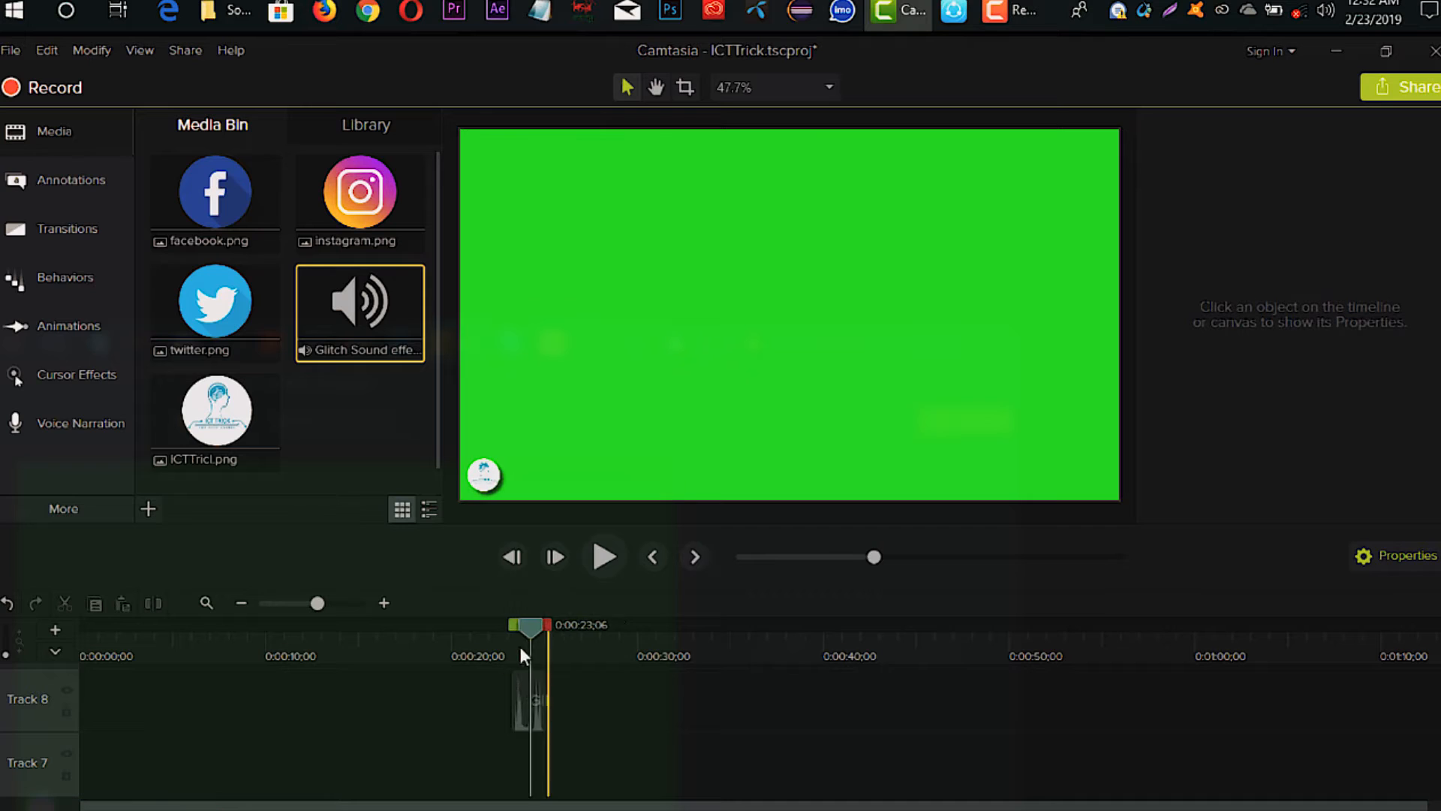
click(603, 562)
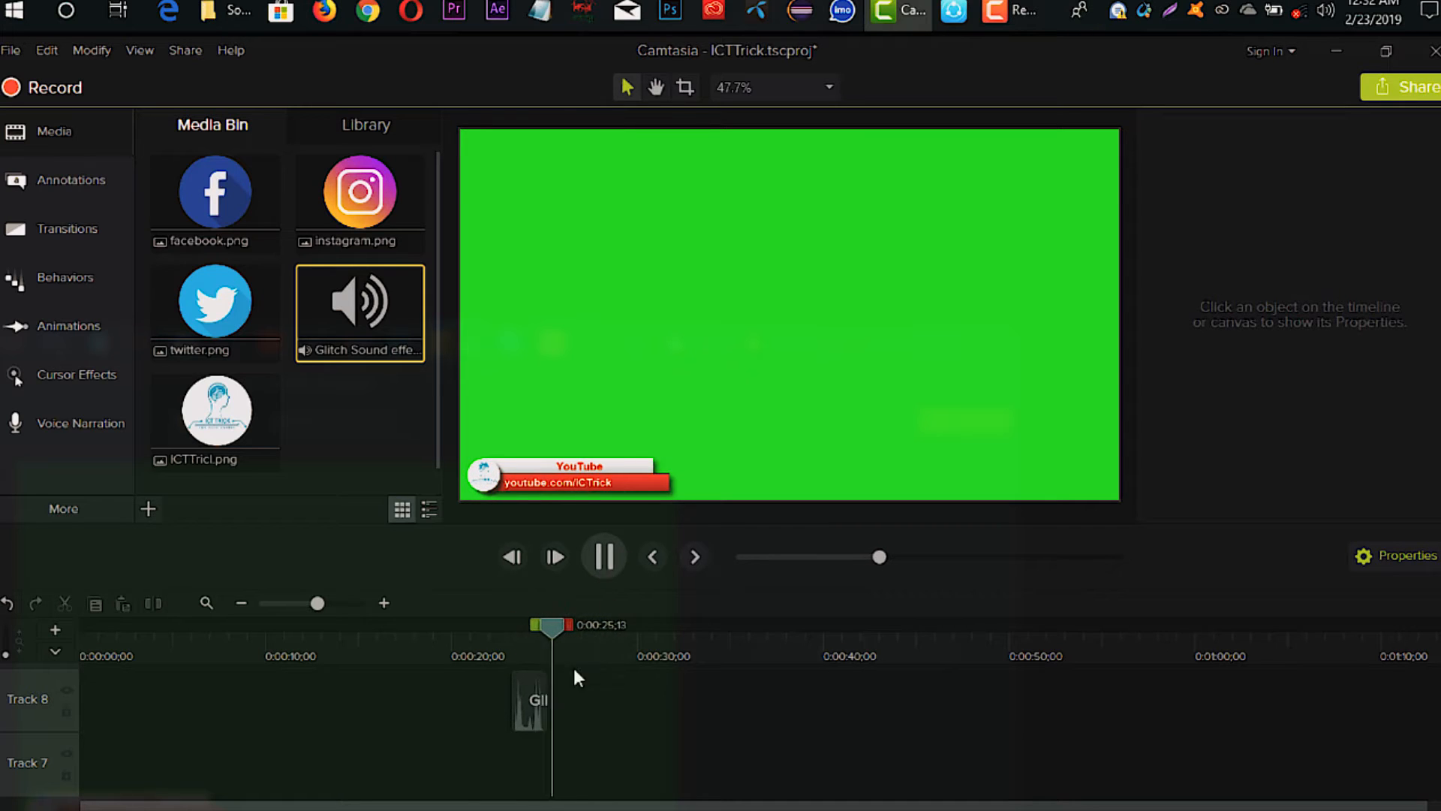
click(599, 558)
- Move the trimmed glitch sound clip to Track 6, near the end of the first Facebook lower third
drag(534, 710, 371, 777)
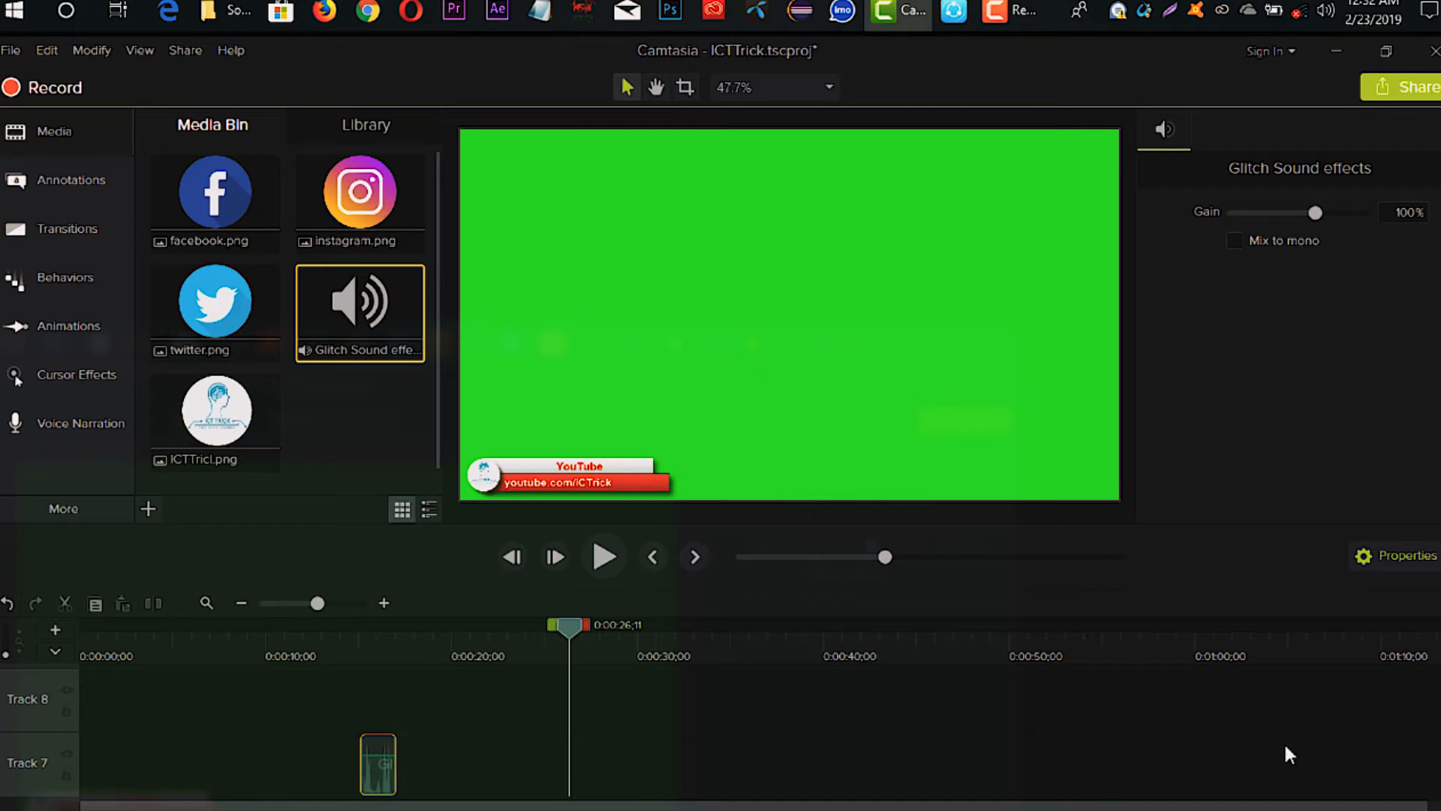
scroll(368, 698, down, 2)
scroll(368, 698, up, 1)
drag(368, 706, 195, 769)
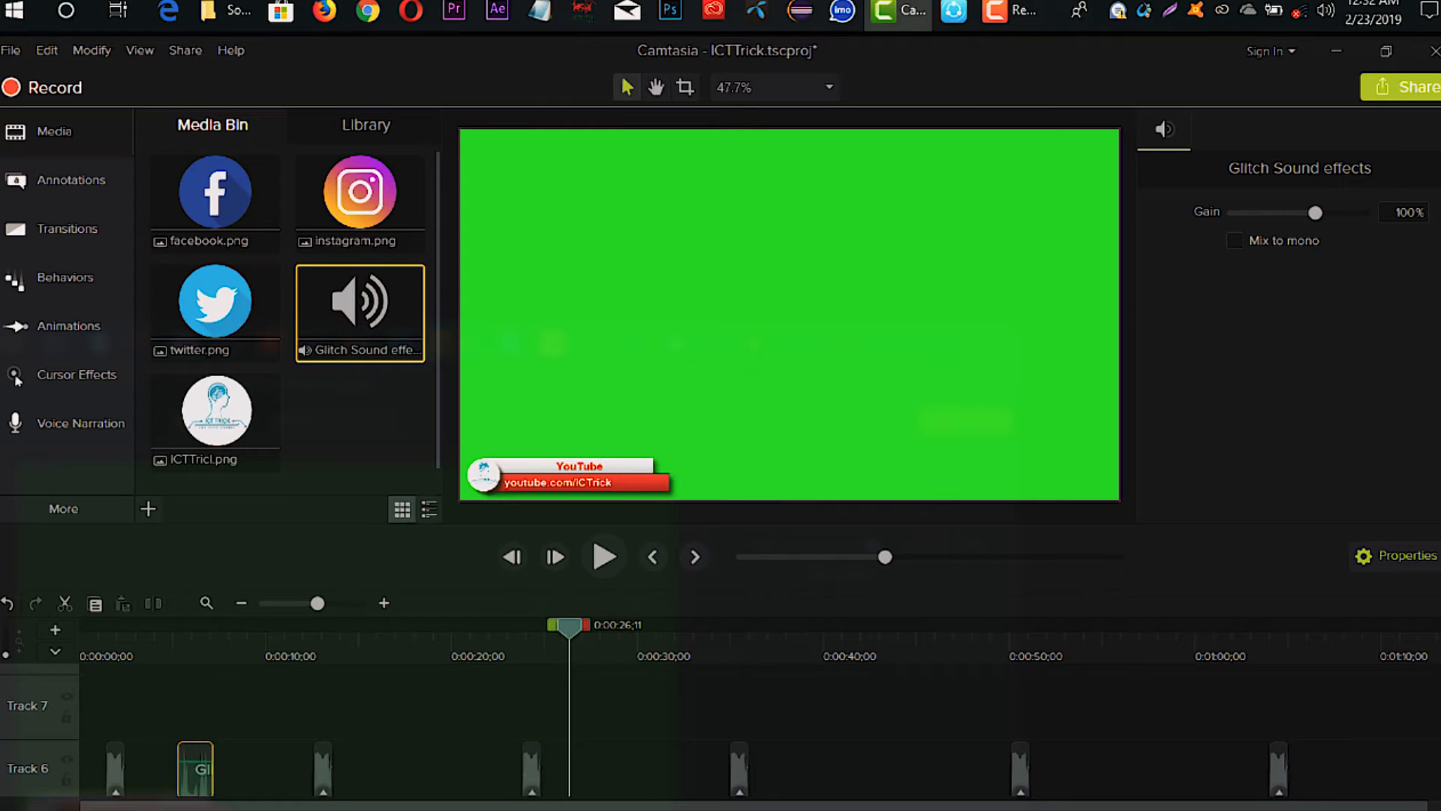
scroll(713, 728, down, 3)
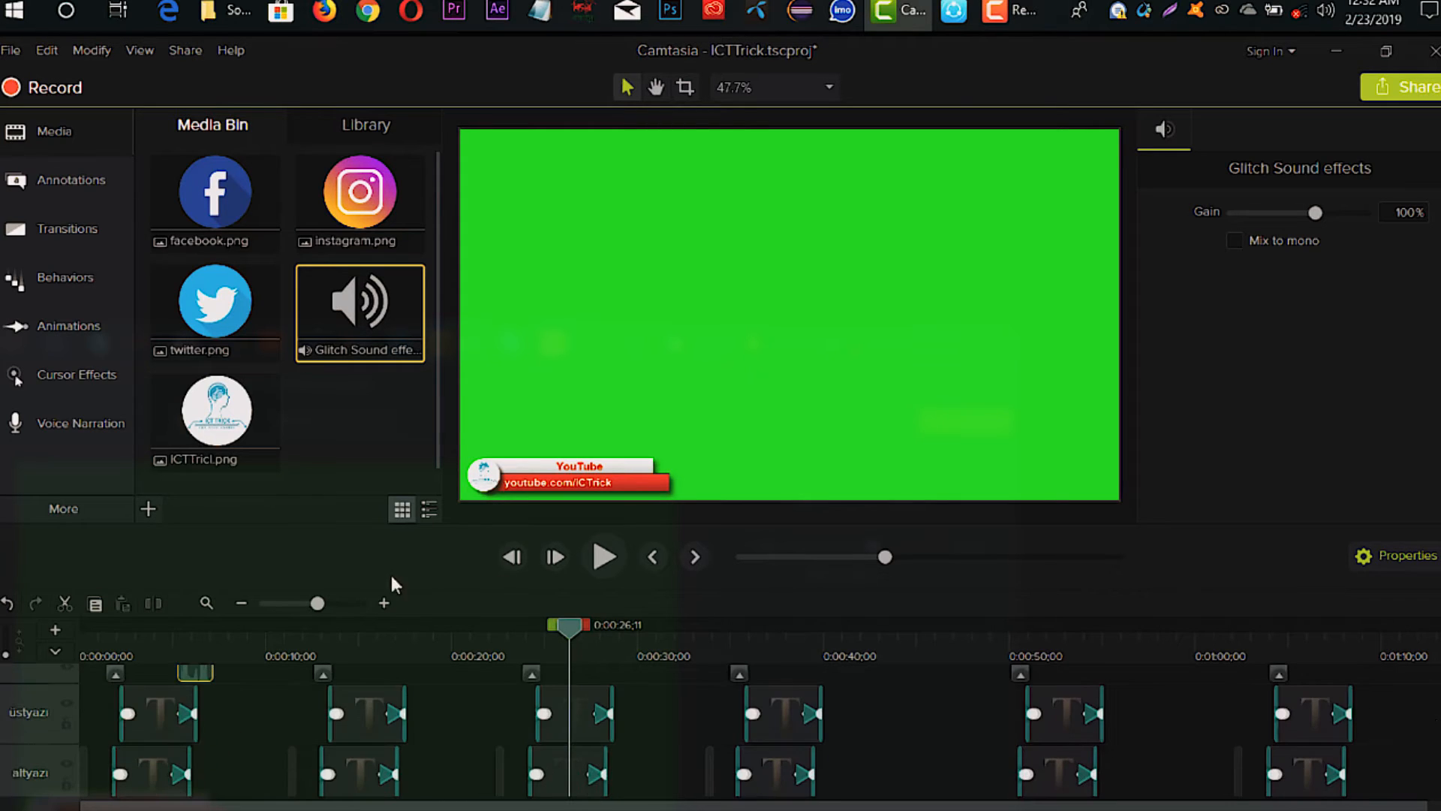
mouse_move(199, 670)
mouse_down()
mouse_move(180, 664)
mouse_move(192, 668)
mouse_up()
- Copy the glitch sound clip and paste it on Track 6 near the ends of the Twitter and YouTube lower thirds
key(ctrl+c)
drag(393, 649, 380, 638)
key(ctrl+v)
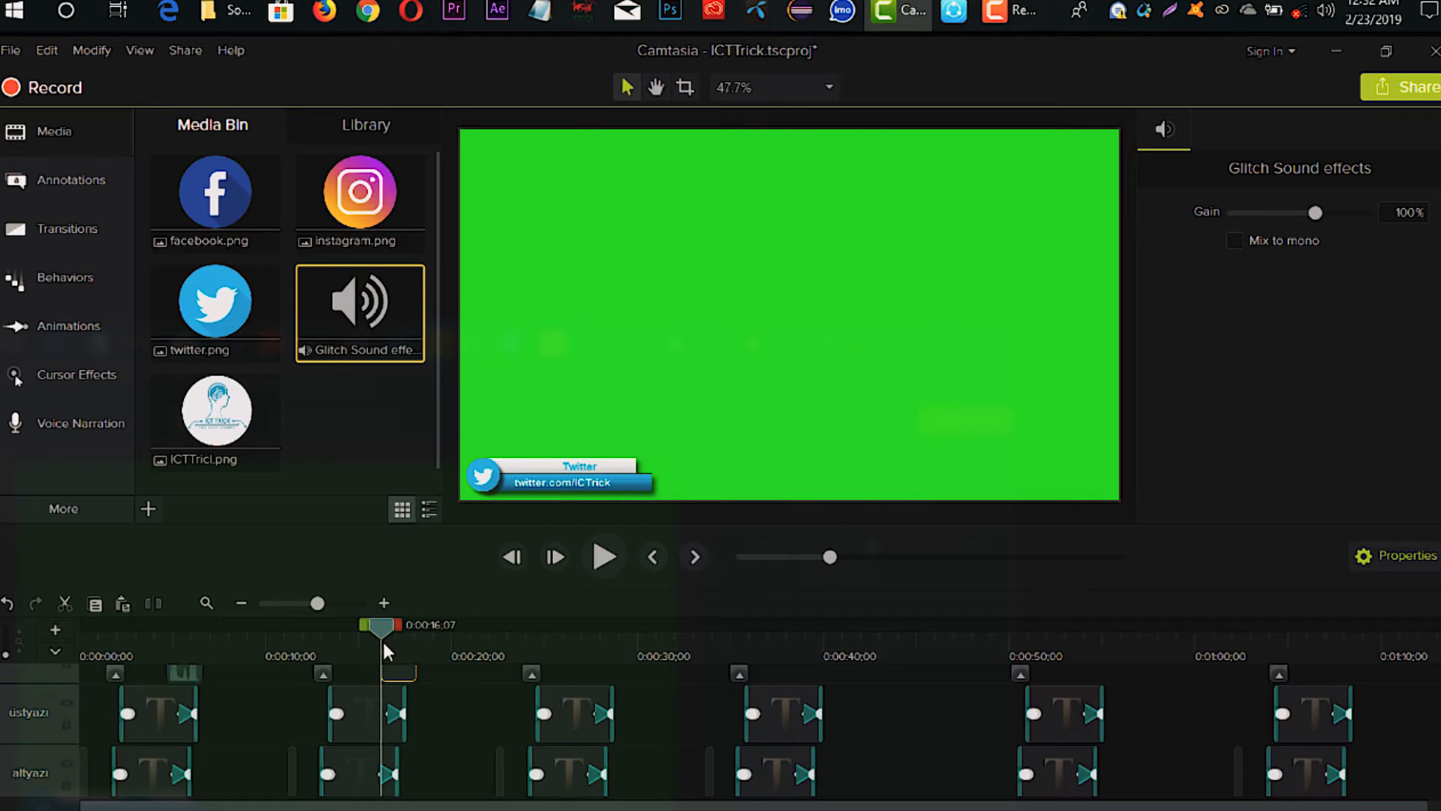
click(599, 650)
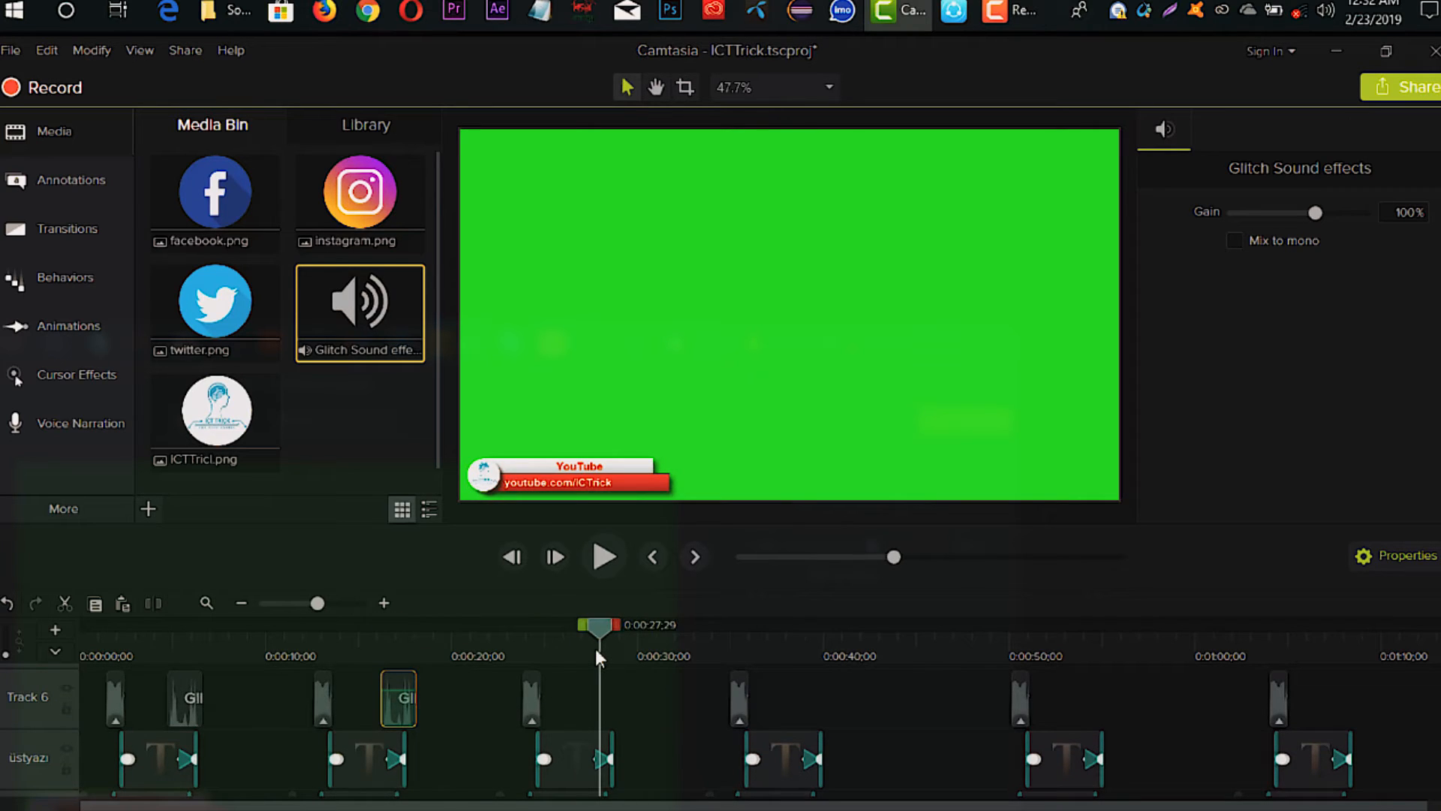
key(ctrl+v)
drag(583, 695, 583, 695)
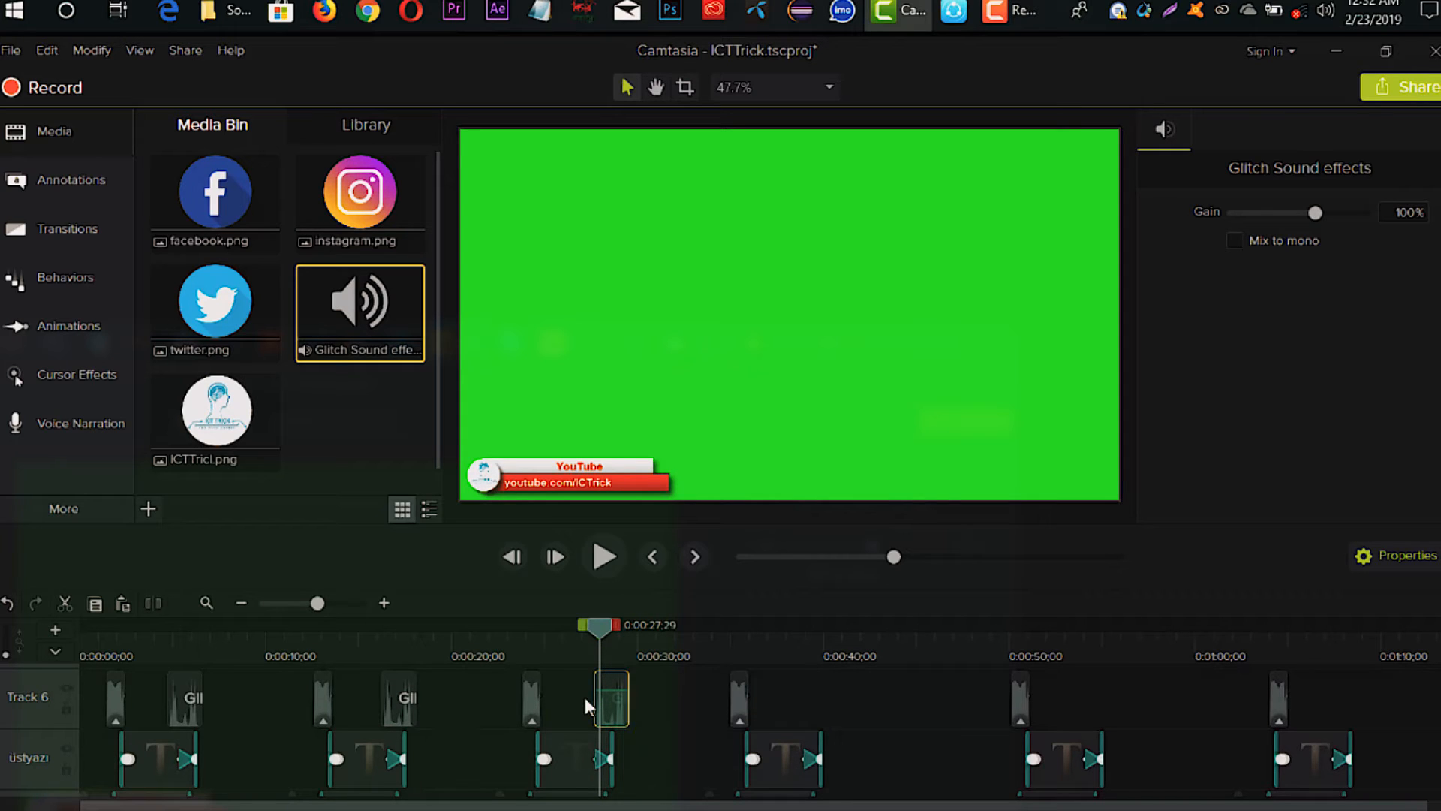
- Paste the glitch sound clip on Track 6 at 0:00:37;28 for Instagram and 0:00:53;17 for the Facebook Page lower third
click(796, 653)
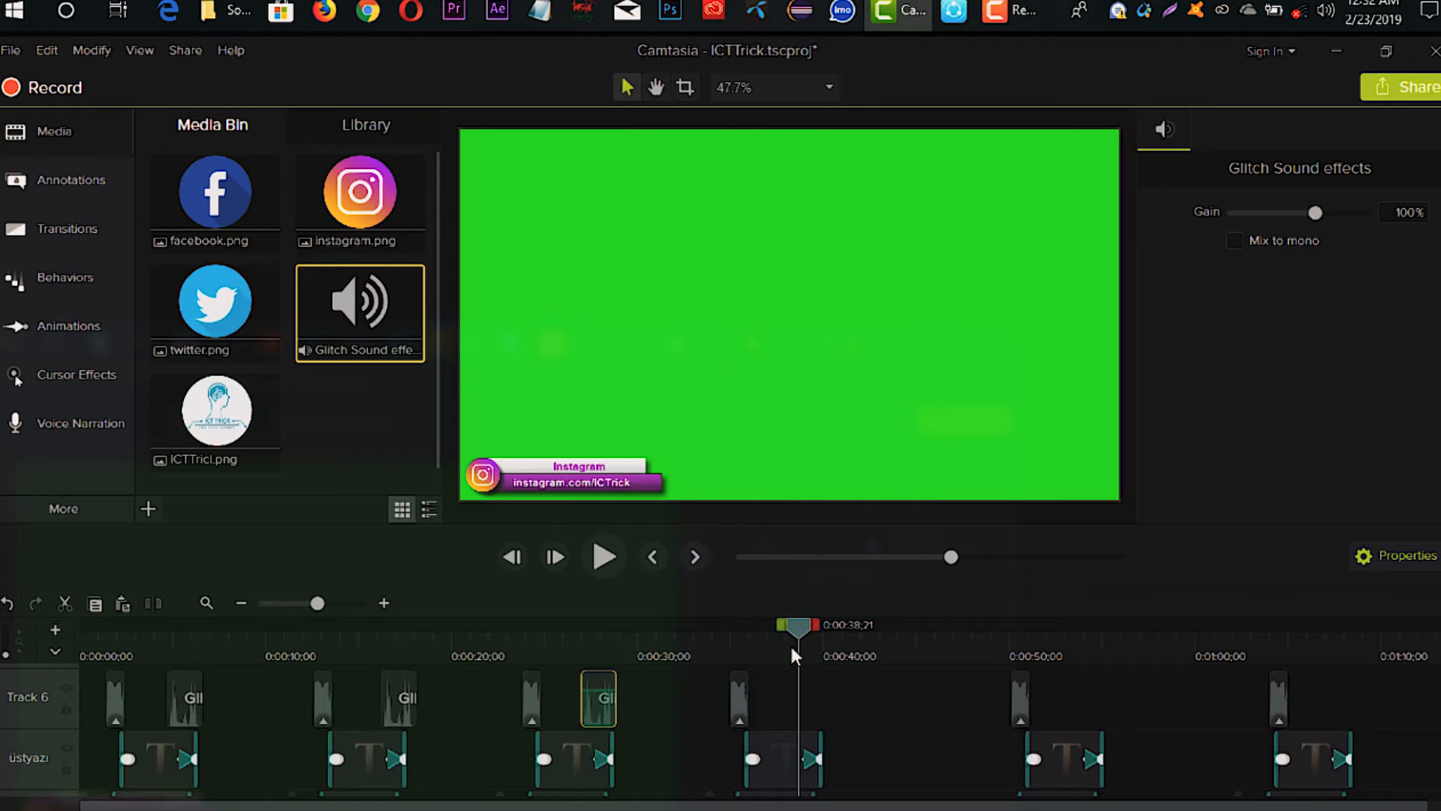
click(788, 647)
key(ctrl+v)
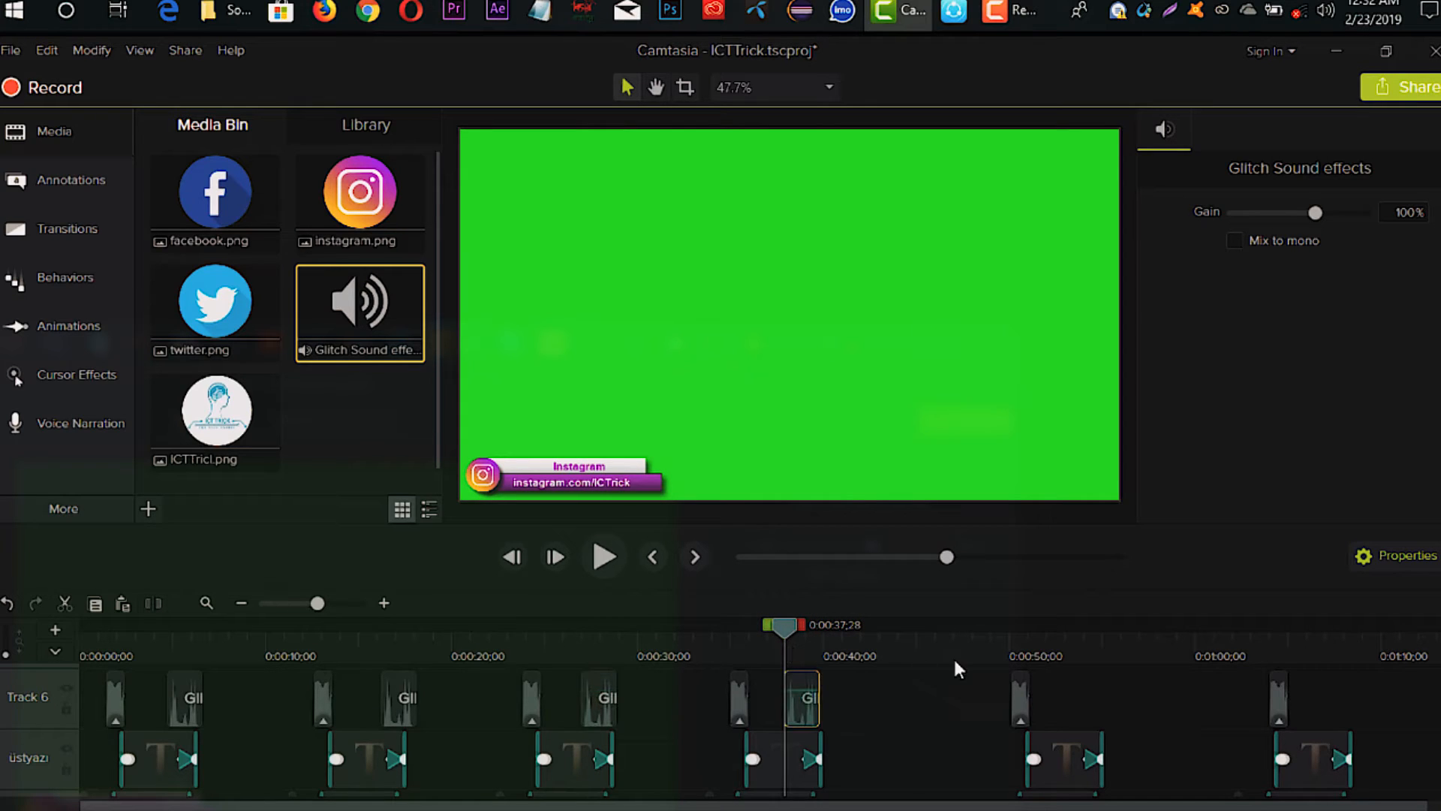
drag(1088, 637, 1071, 644)
key(ctrl+v)
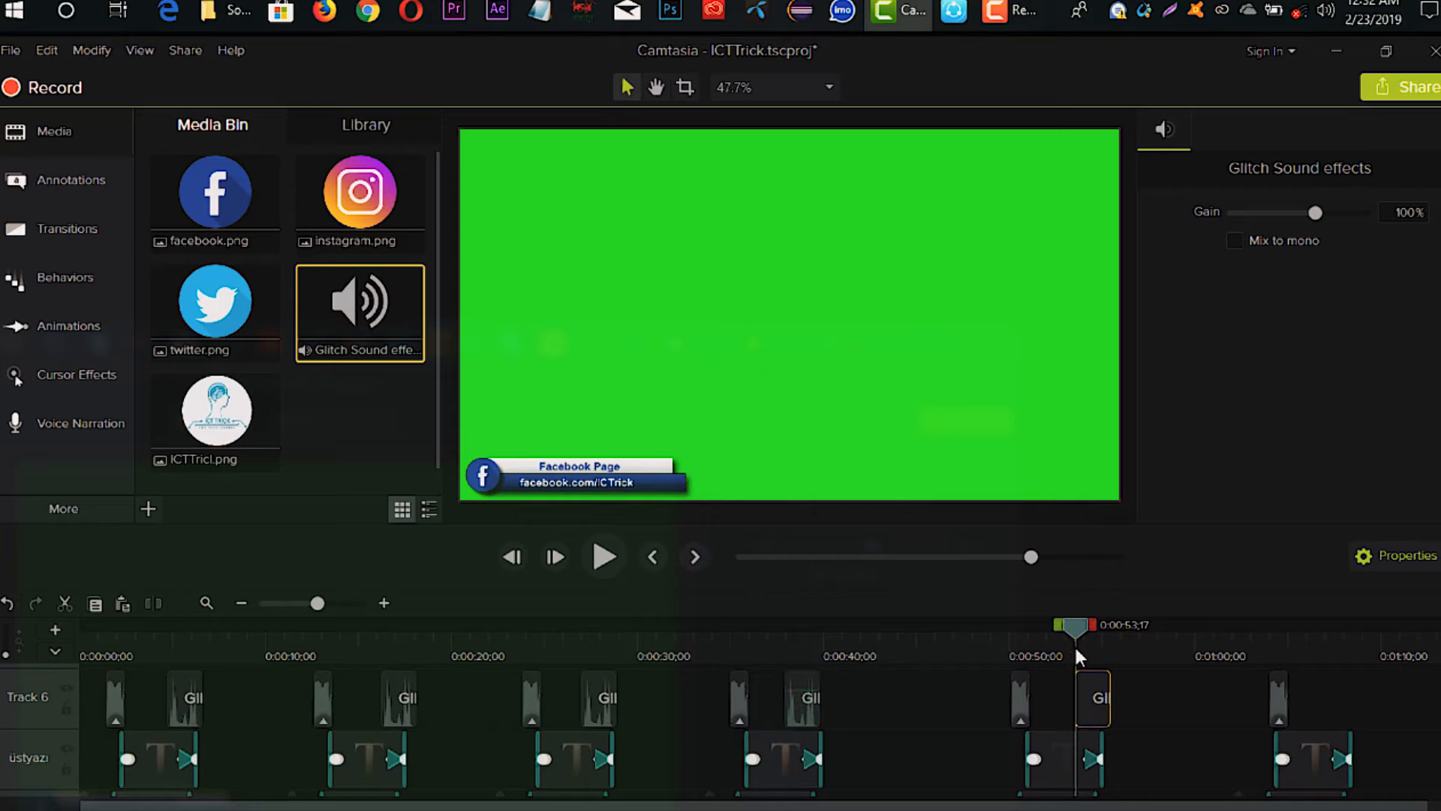
- Try to paste the glitch sound clip on Track 6 near the end of the Facebook Group lower third, around 0:01:07;09
click(1341, 651)
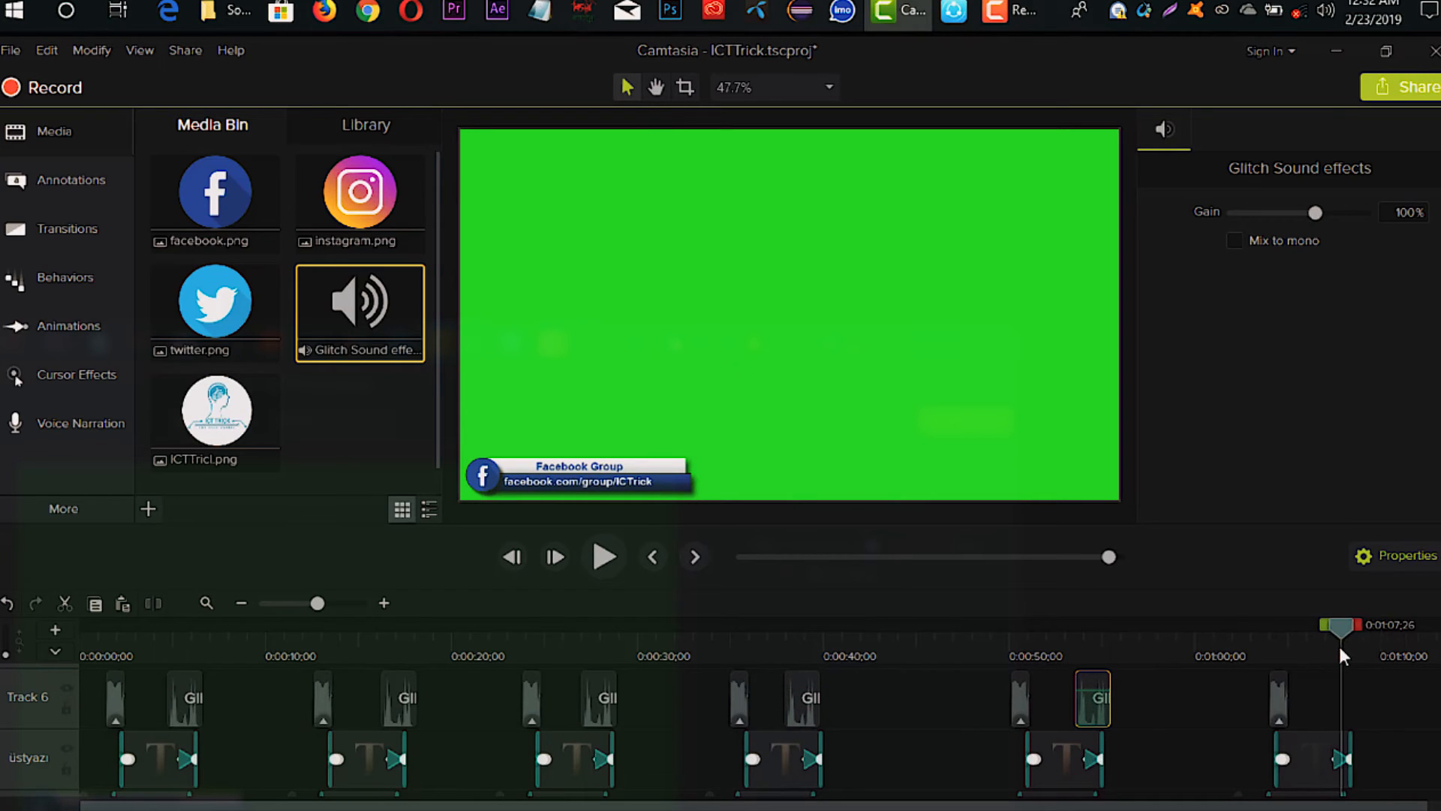
drag(1340, 629, 1327, 629)
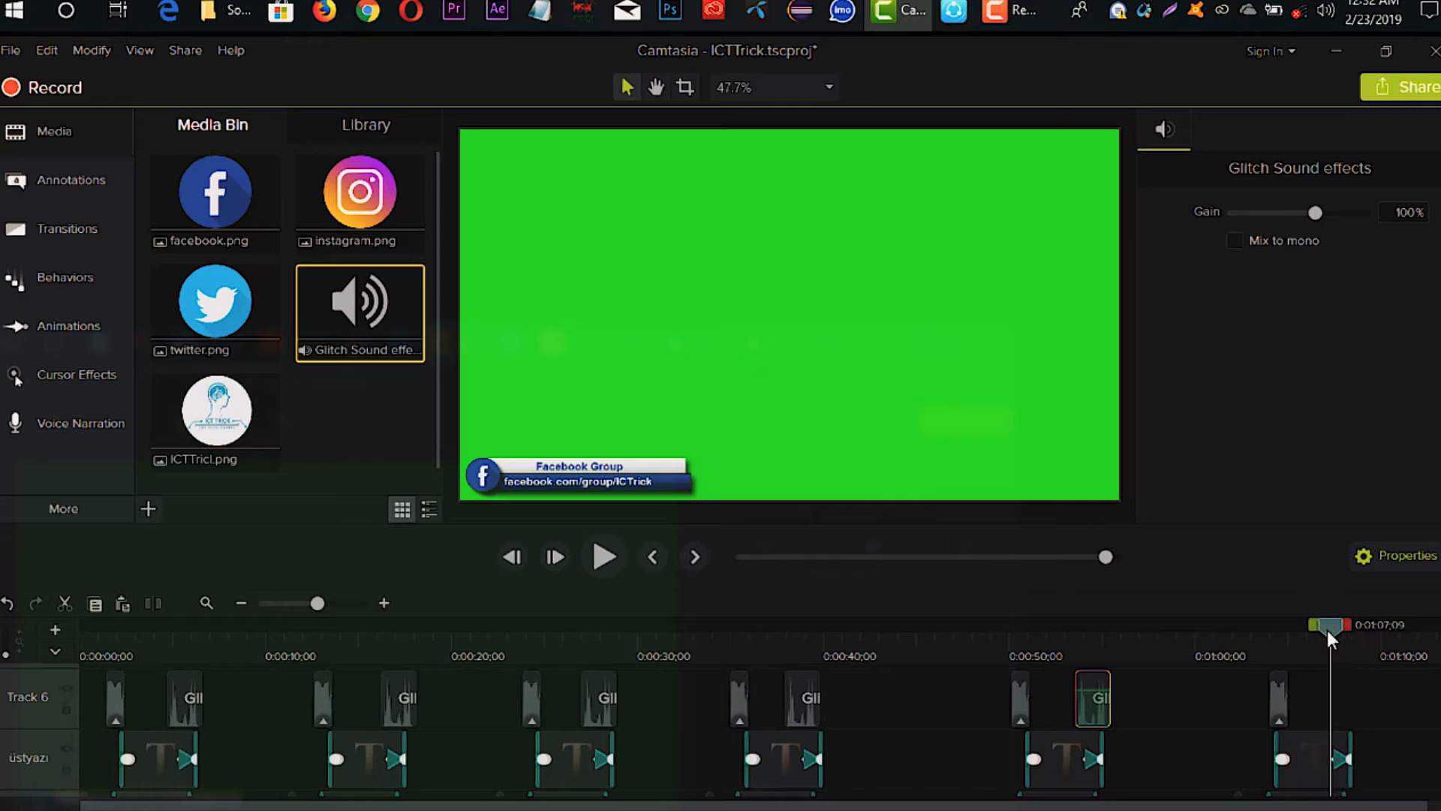
key(ctrl+v)
drag(1353, 695, 1340, 692)
- Play back the timeline from the beginning to check the lower thirds with their sound effects
drag(1326, 624, 1325, 625)
drag(1110, 620, 90, 659)
click(603, 564)
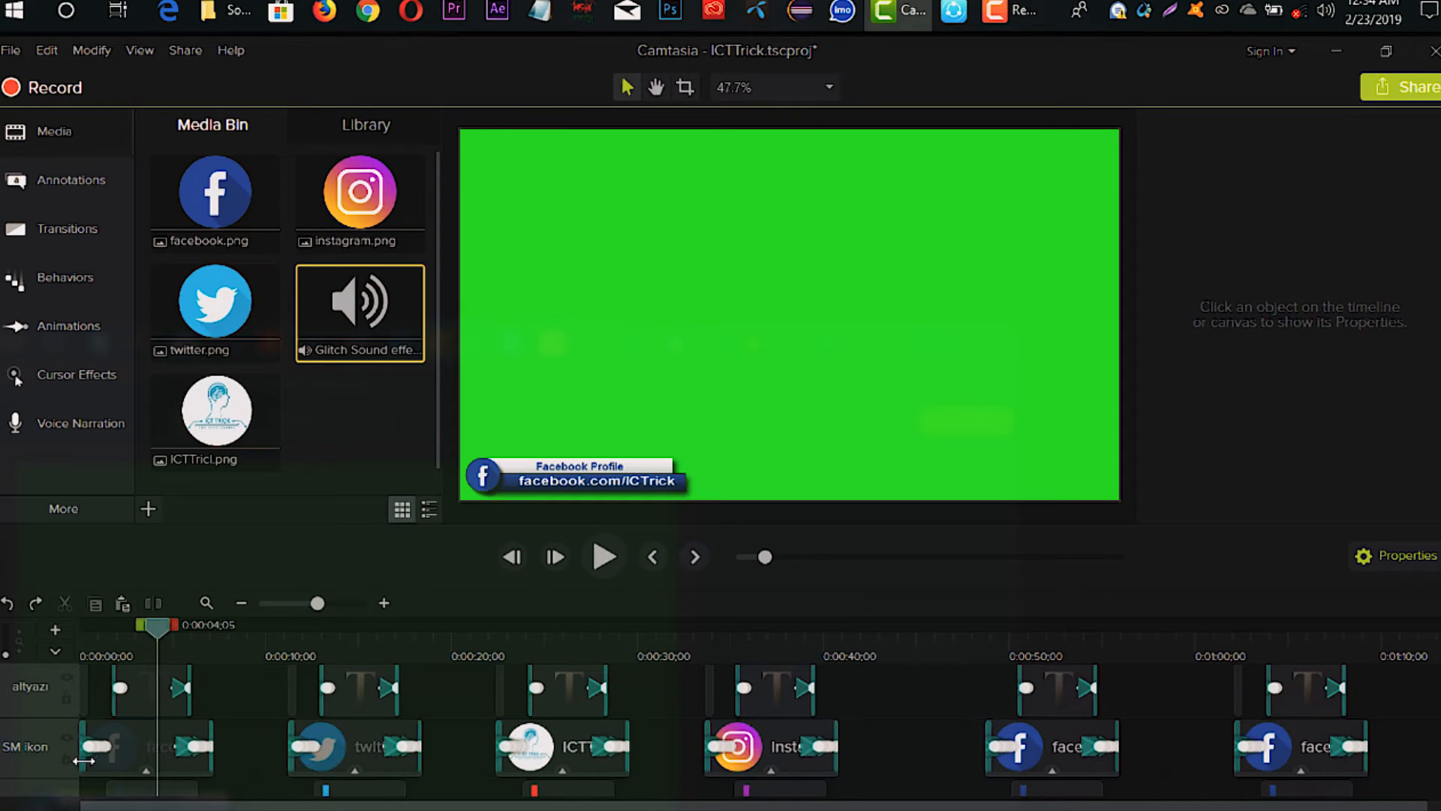
- Group all the Facebook Profile lower third's clips, including both sounds, and check the result on the canvas
drag(205, 680, 133, 745)
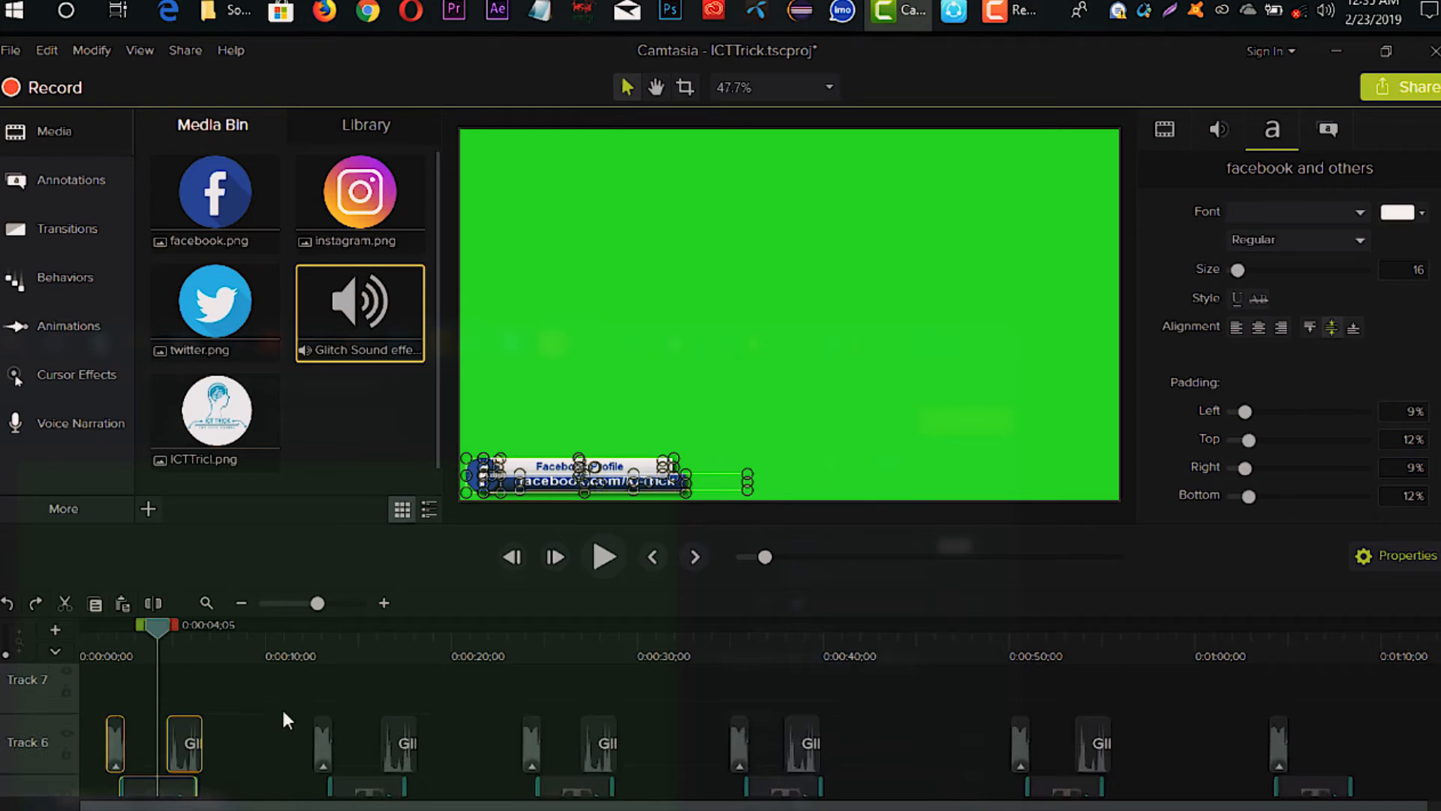
right_click(183, 751)
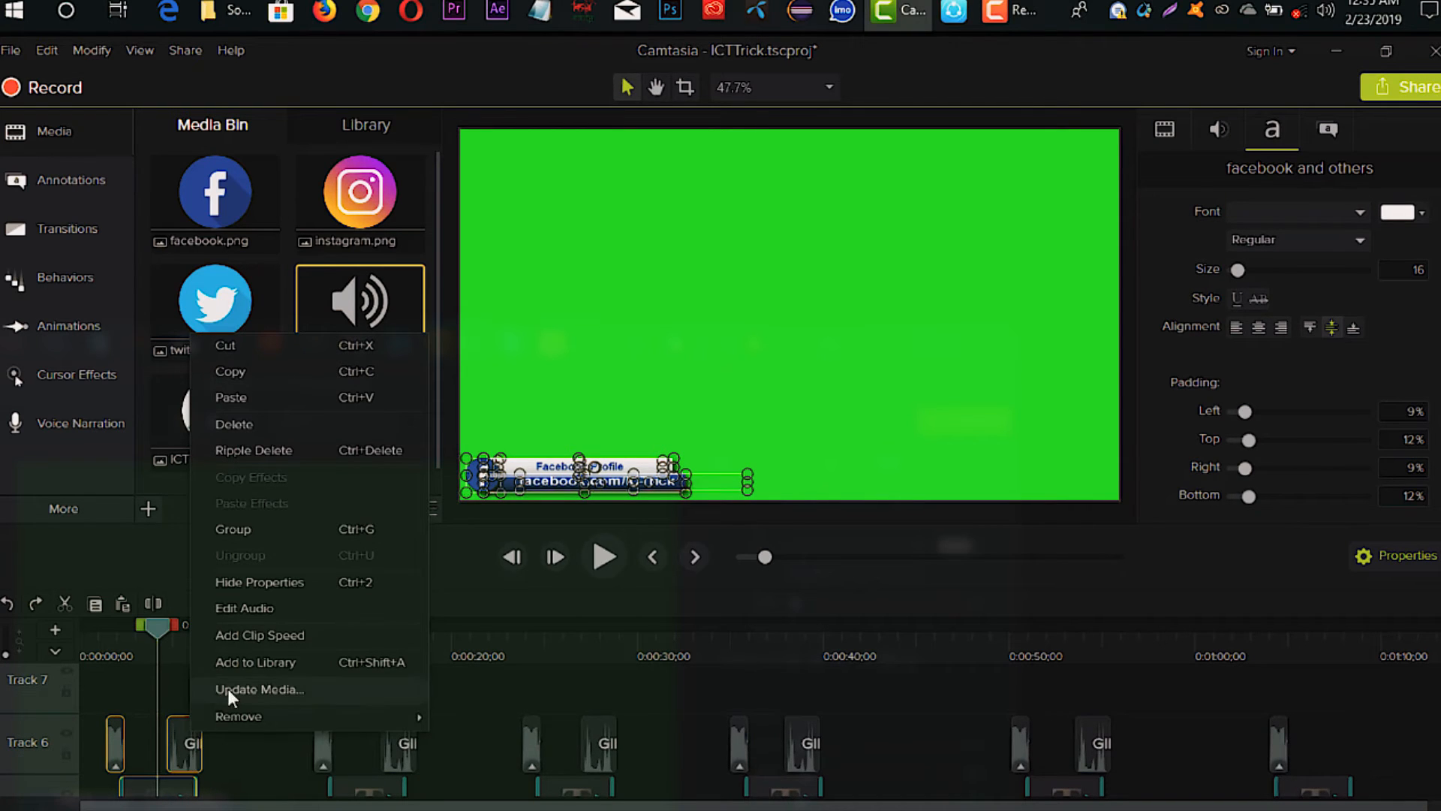
click(246, 528)
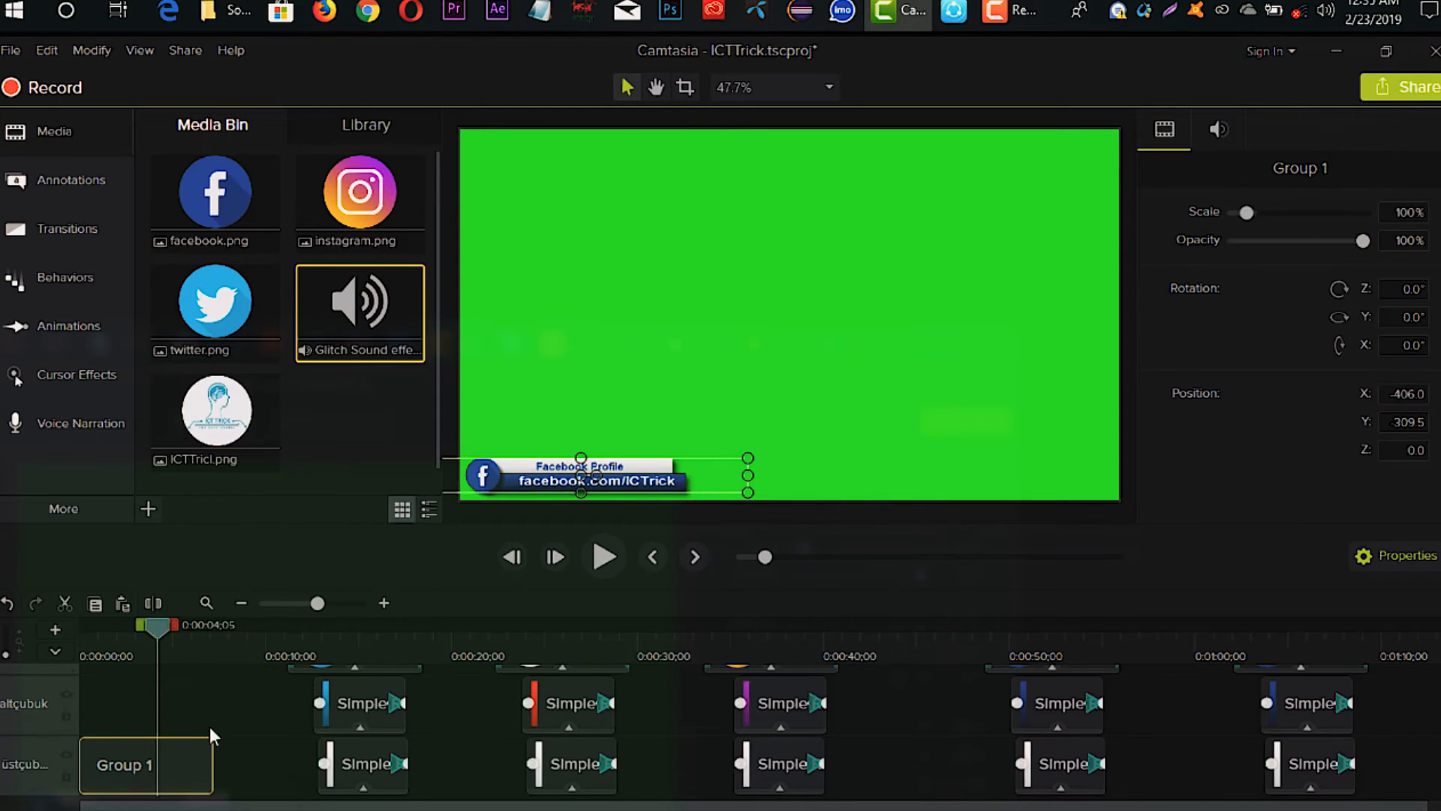
drag(156, 623, 243, 650)
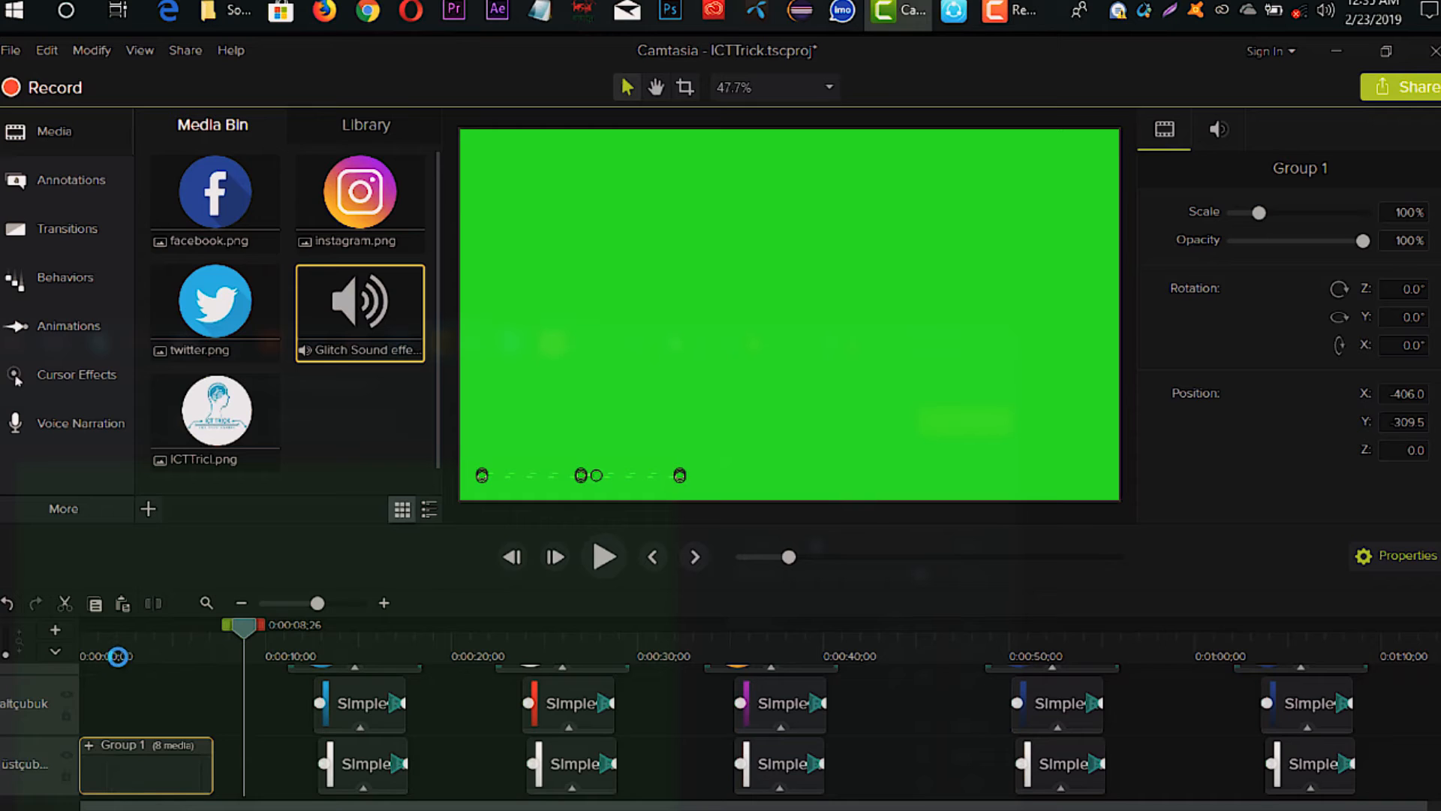
click(153, 660)
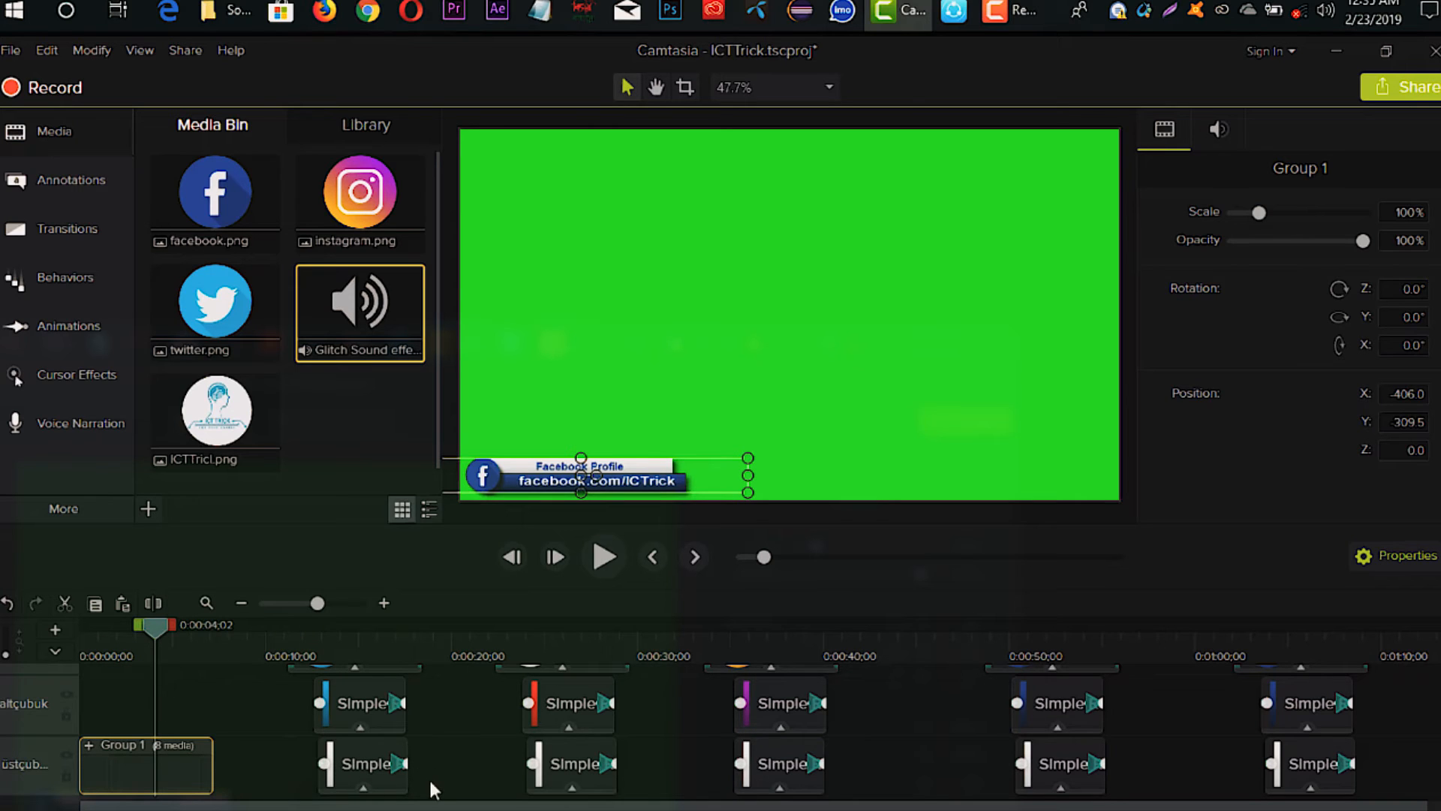
- Select all clips of the Twitter lower third across the tracks and group them
drag(431, 780, 299, 761)
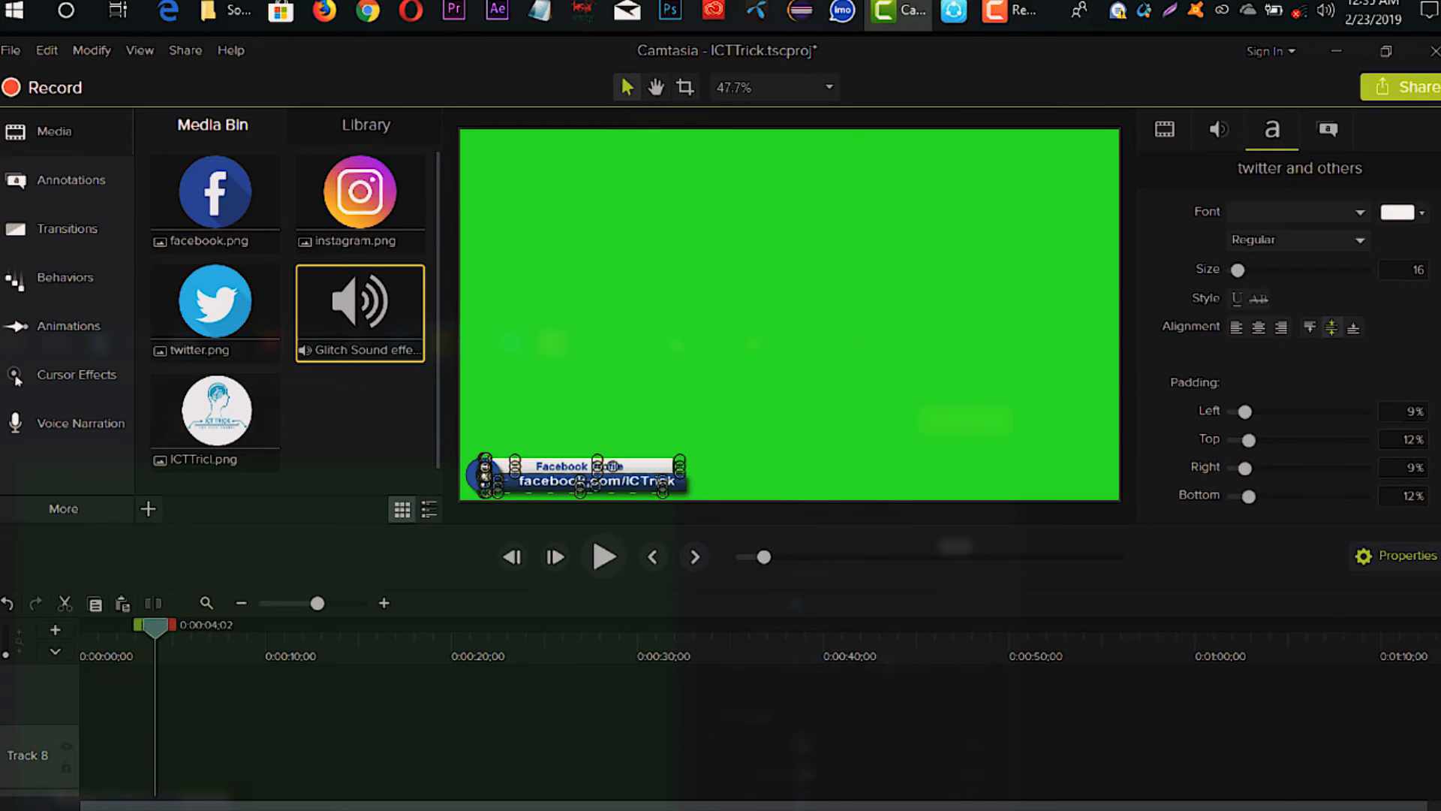
scroll(315, 736, down, 3)
right_click(362, 700)
click(431, 548)
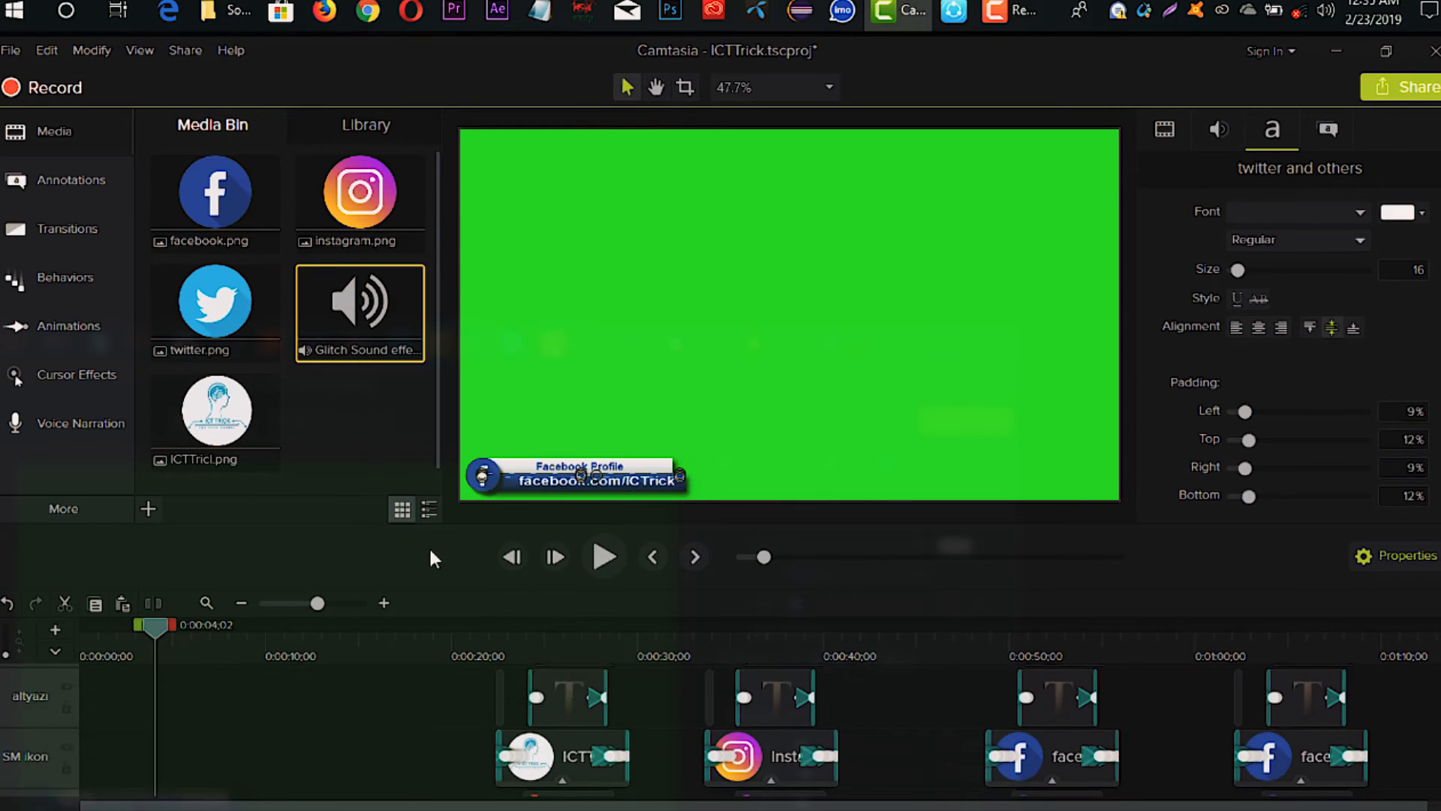
- Select all clips of the YouTube lower third across the tracks and group them
drag(642, 781, 520, 602)
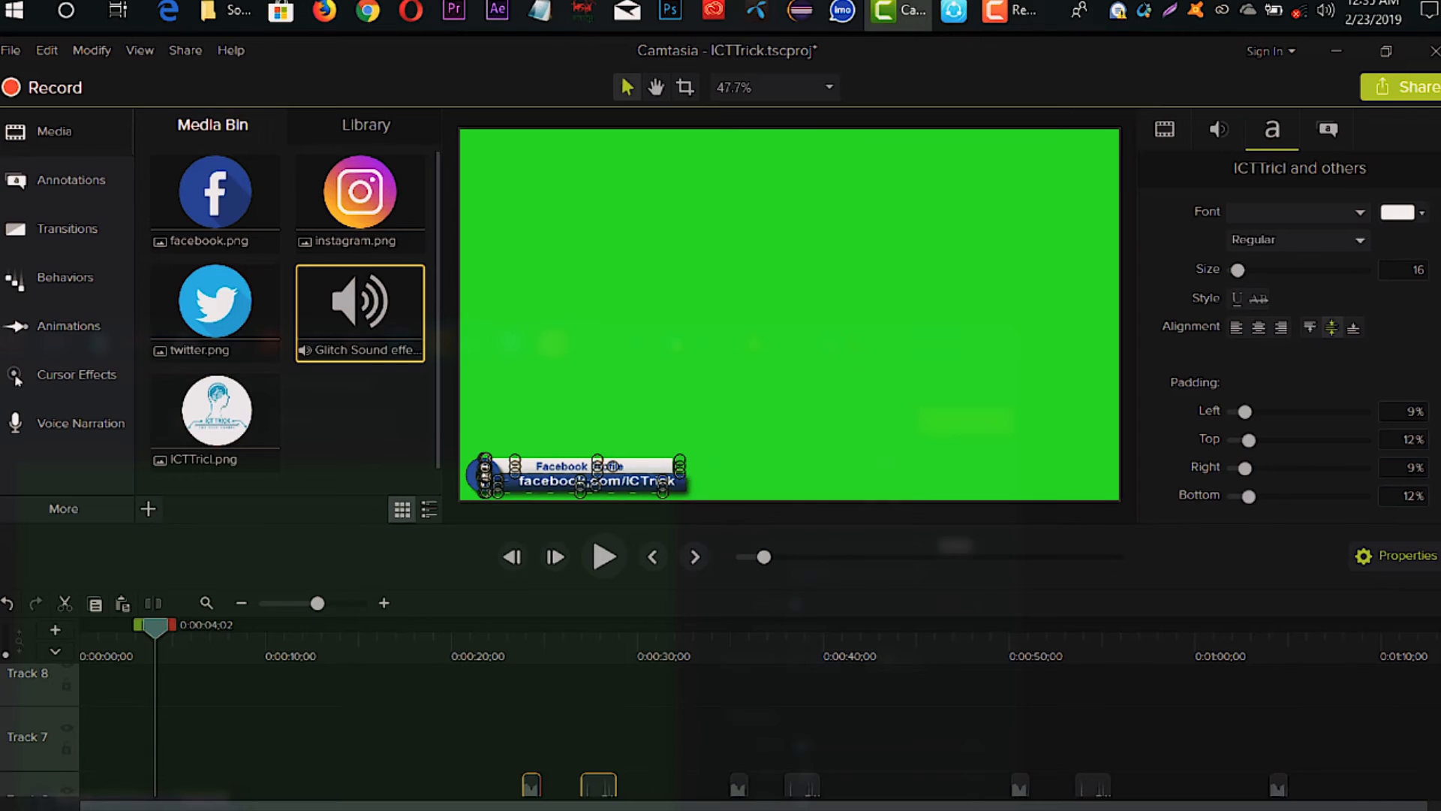
scroll(596, 704, down, 3)
right_click(564, 707)
key(ctrl+g)
- Select all clips of the Instagram lower third across the tracks and group them
drag(846, 780, 644, 577)
scroll(1423, 689, down, 3)
scroll(788, 714, down, 1)
right_click(789, 701)
click(901, 517)
- Select all clips of the Facebook Page lower third across the tracks and group them
drag(1123, 783, 947, 650)
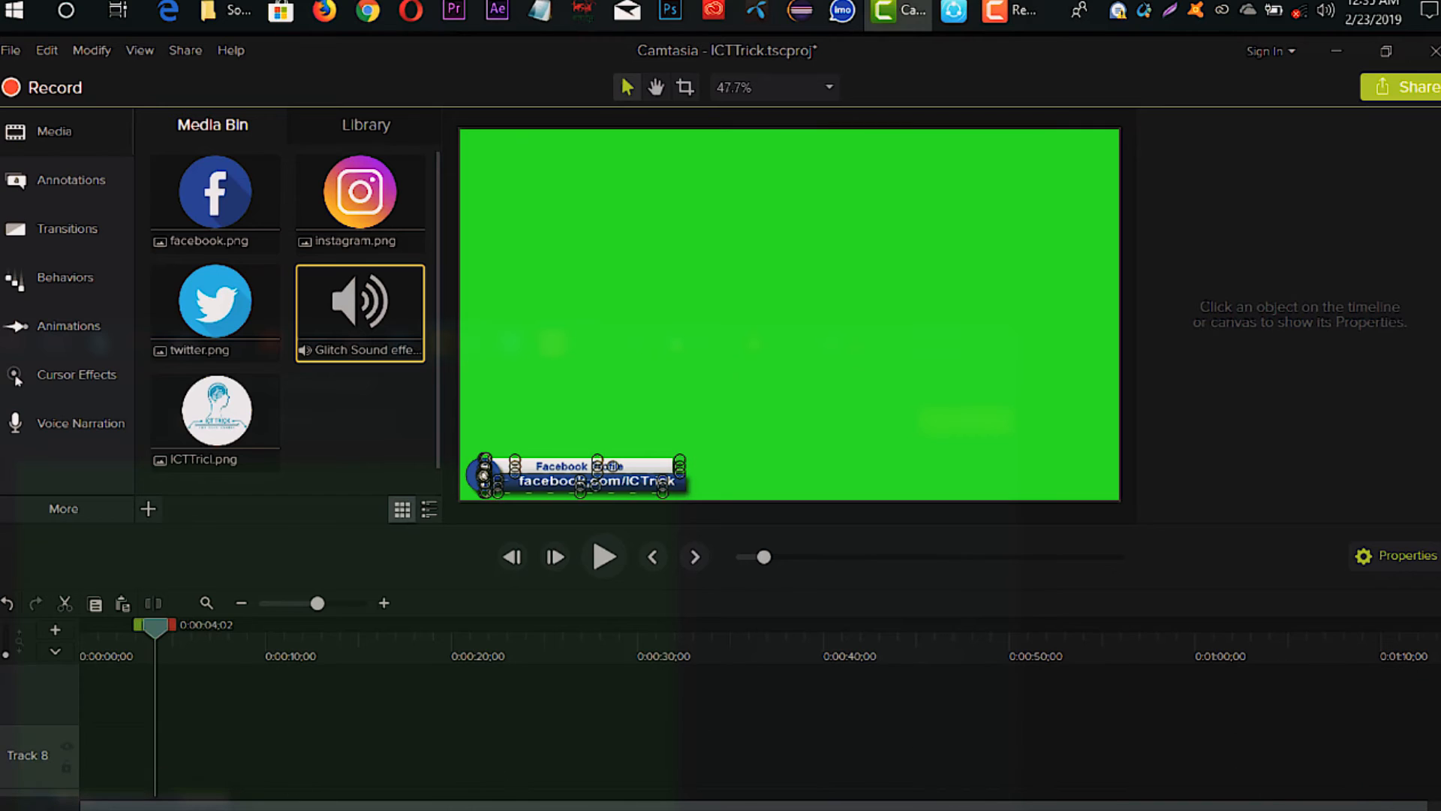
scroll(987, 646, down, 3)
right_click(1081, 702)
click(1134, 478)
- Select all clips of the Facebook Group lower third across the tracks and group them
drag(1376, 788, 1201, 638)
right_click(1270, 764)
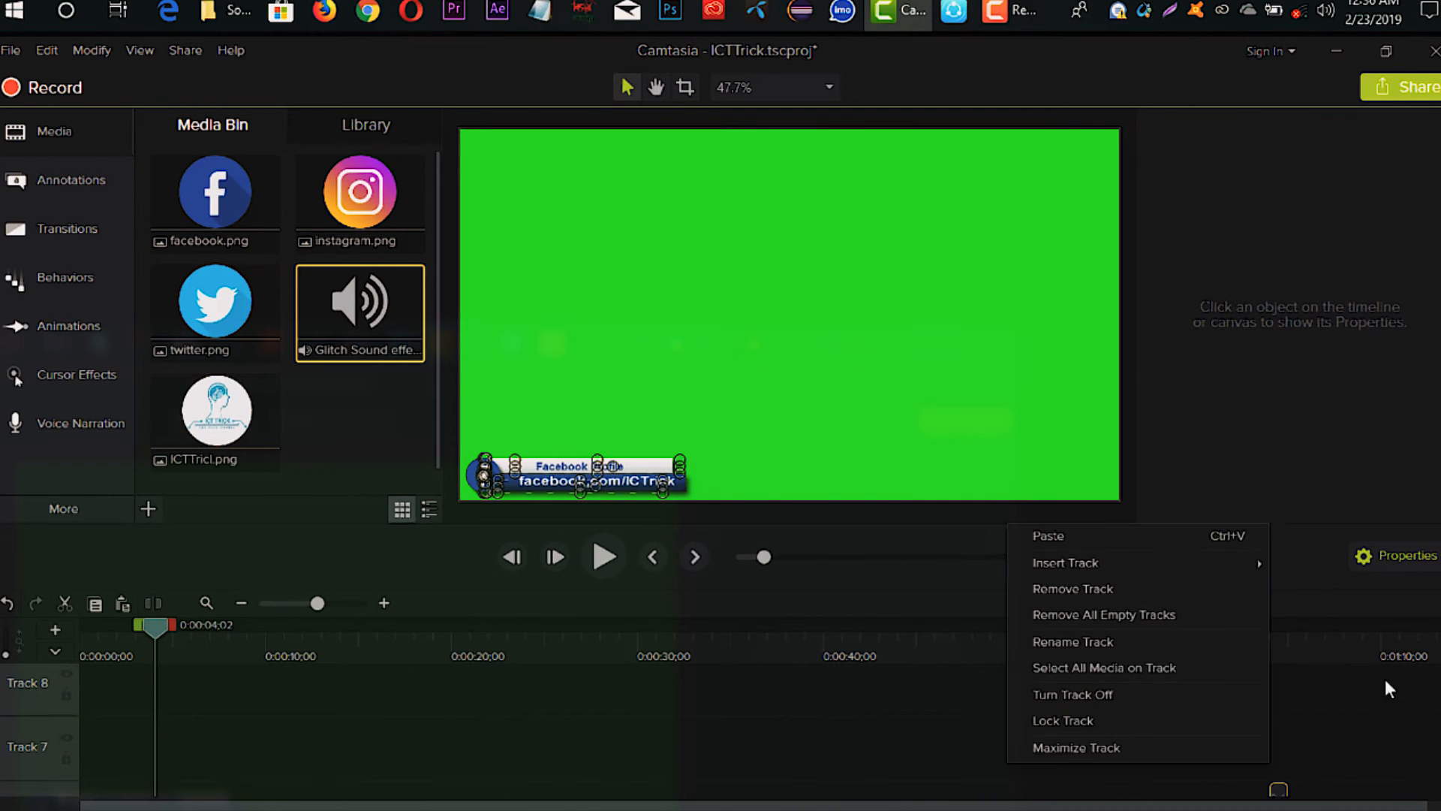
click(1277, 750)
right_click(1303, 753)
click(1088, 584)
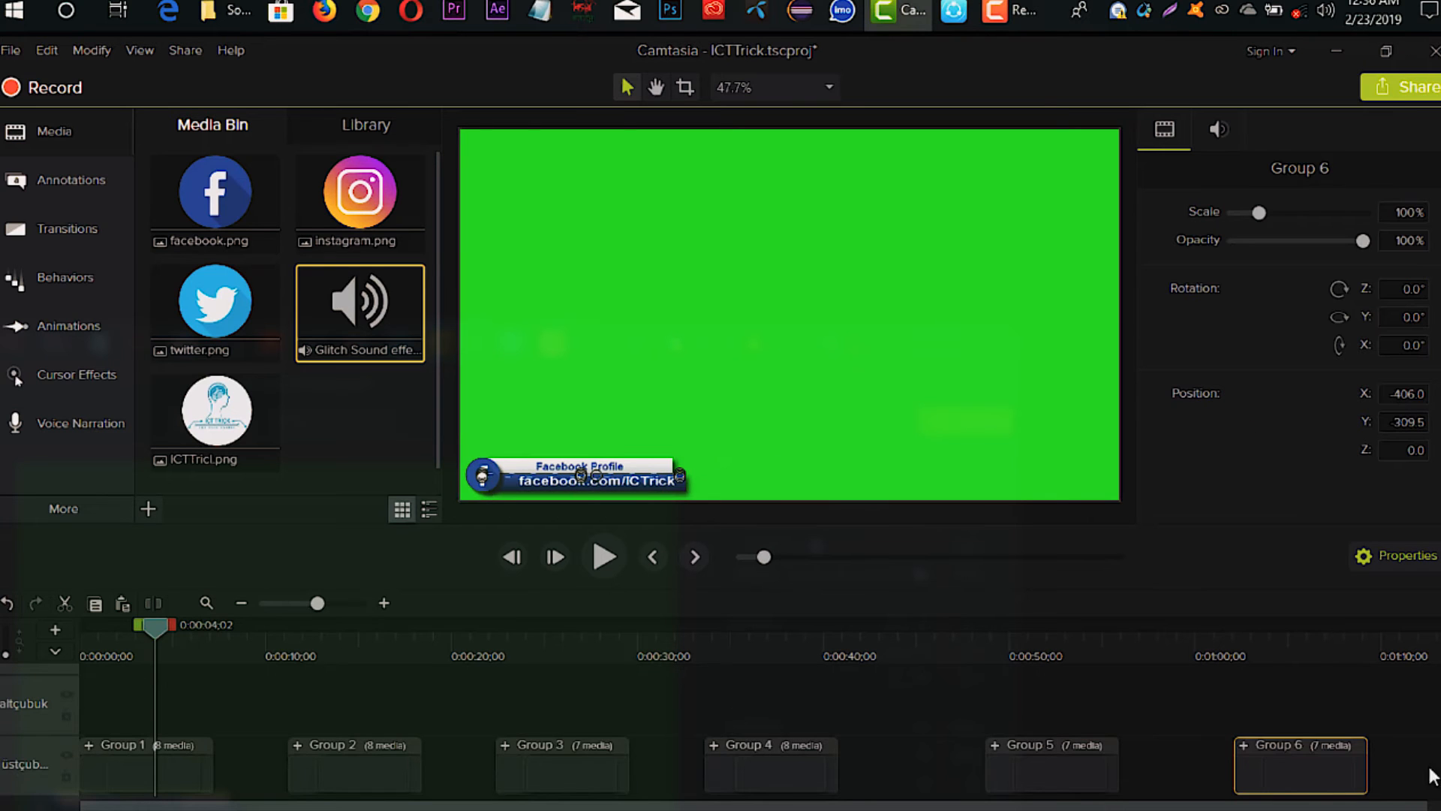
- Preview the grouped lower thirds at several points along the timeline
click(284, 644)
click(575, 638)
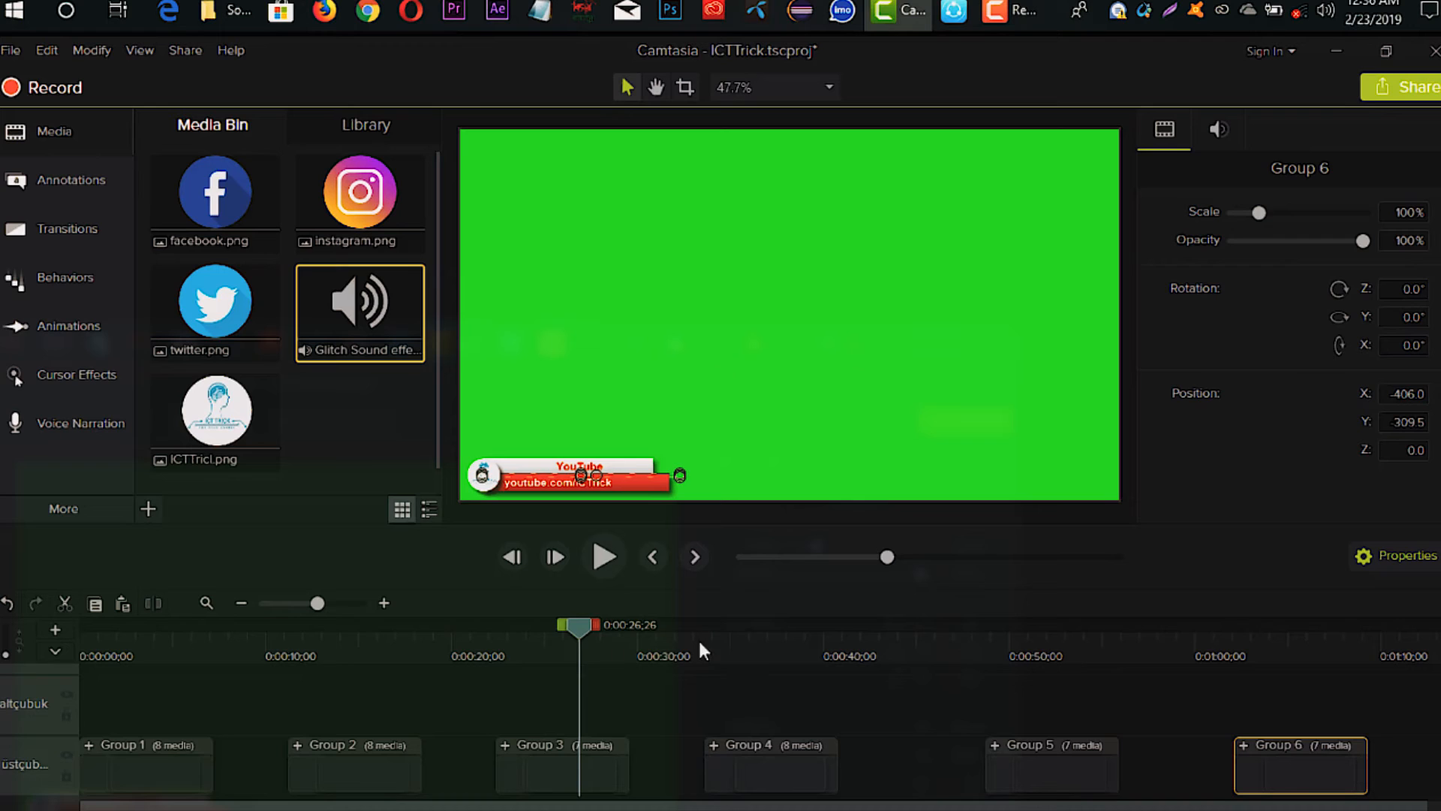
click(741, 640)
click(998, 646)
click(1252, 646)
click(1033, 644)
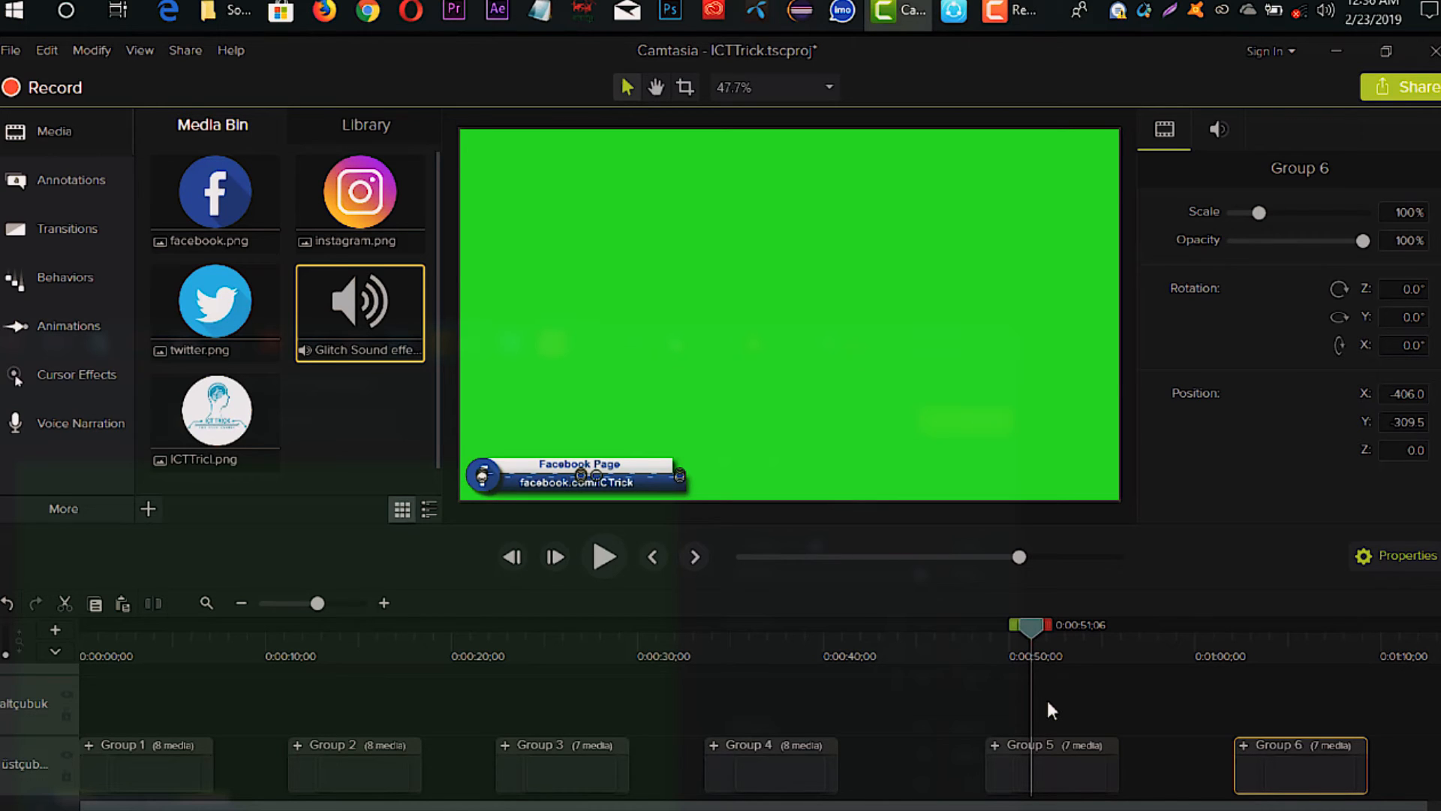
- Add Group 1 from the timeline to the Library and name the new asset F
click(129, 750)
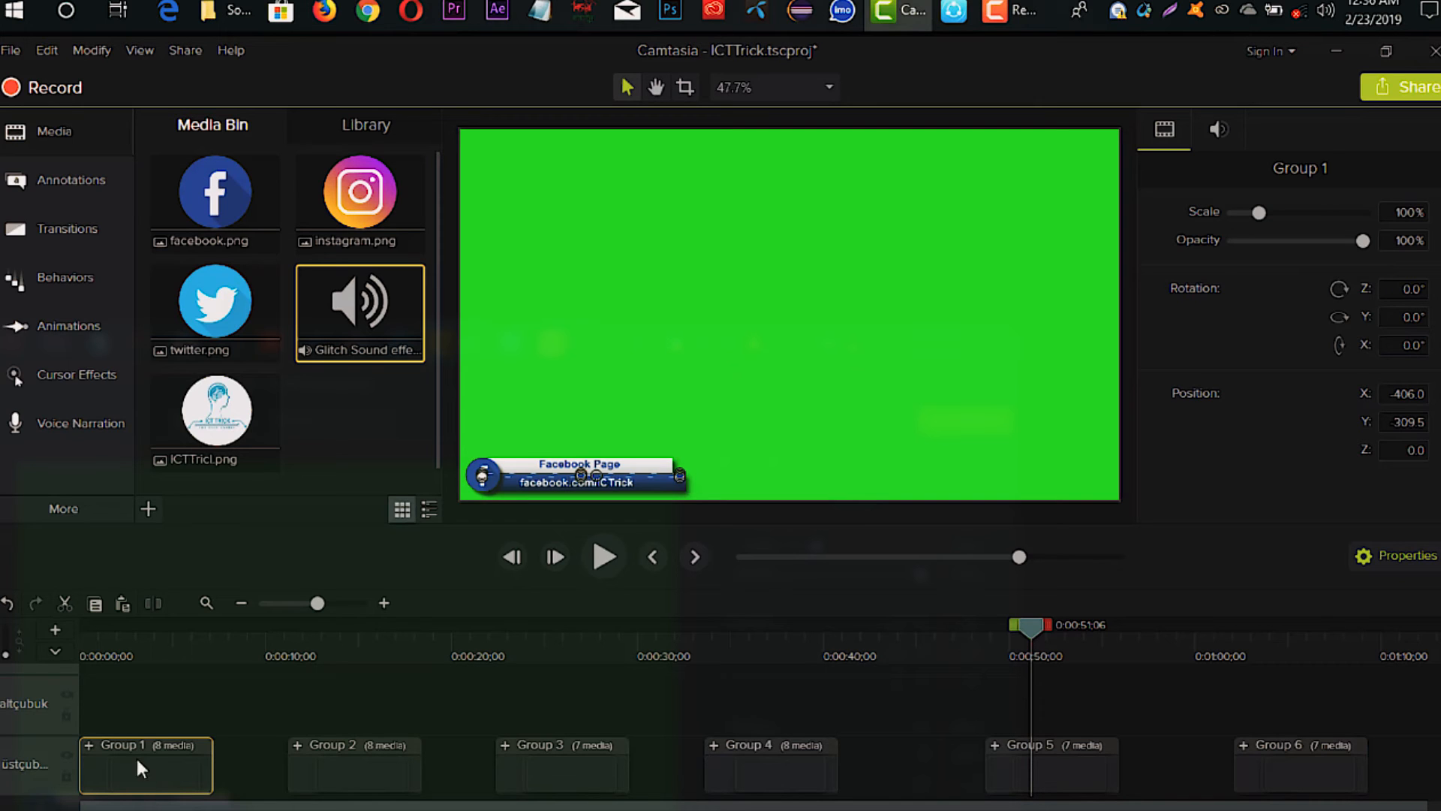
right_click(134, 755)
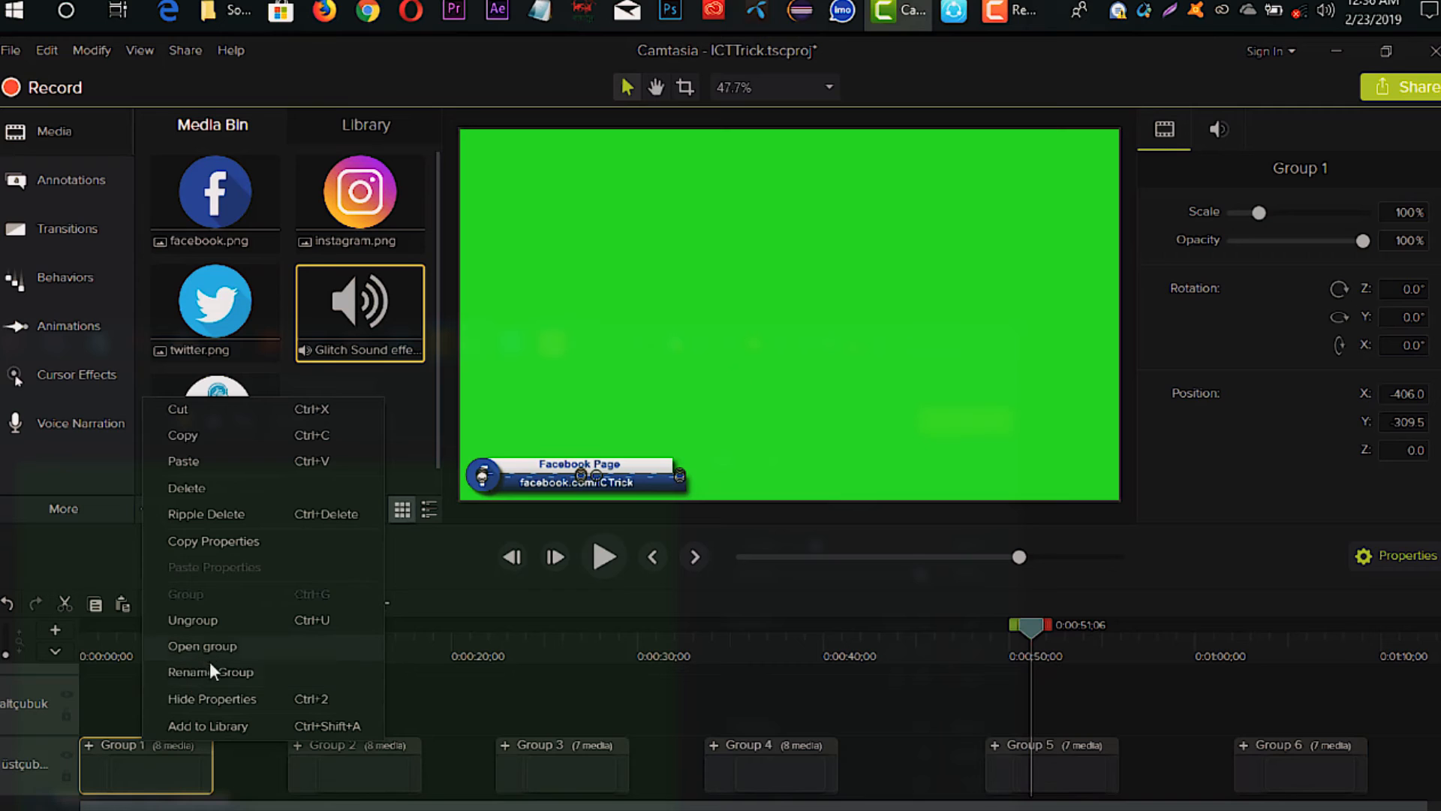
click(207, 724)
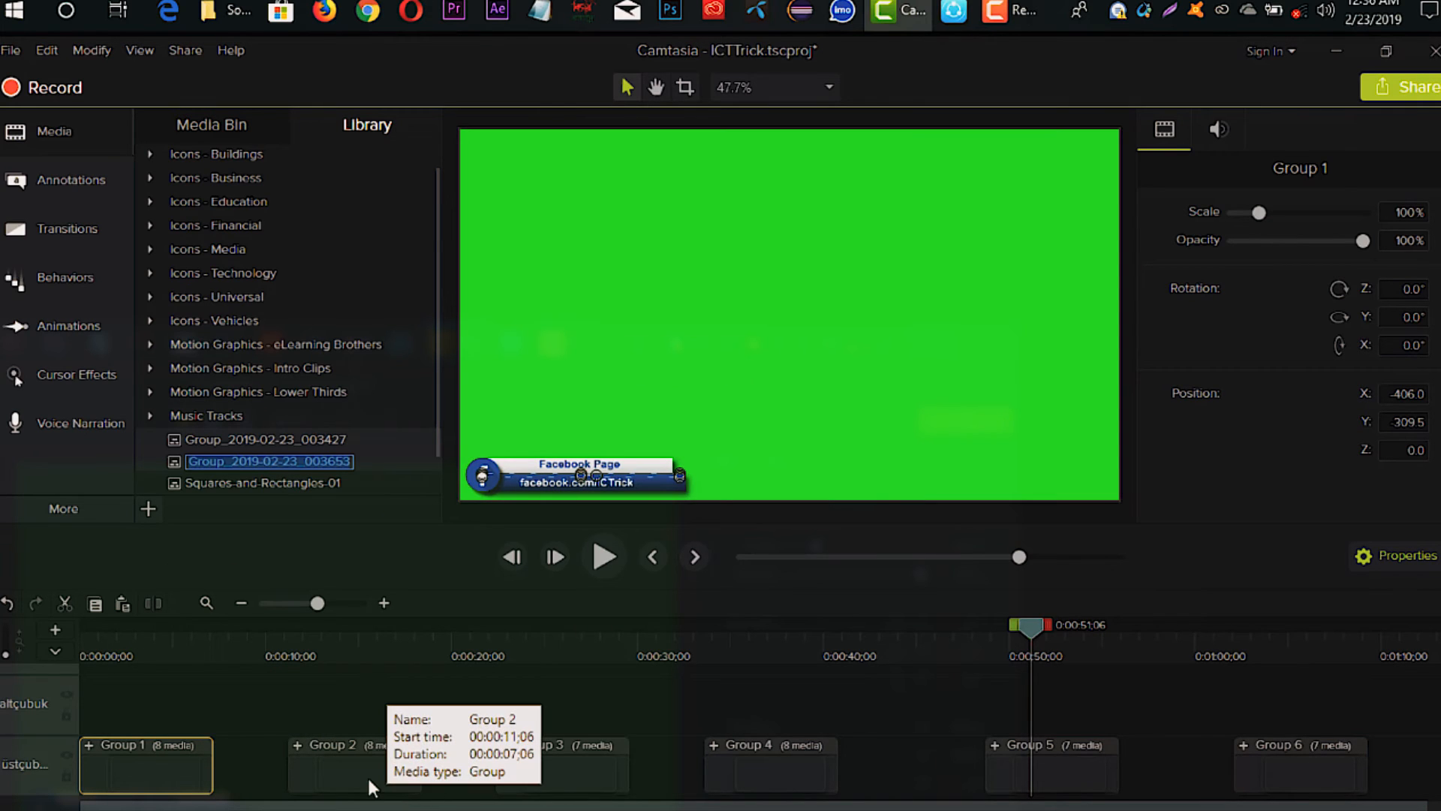
key(BackSpace)
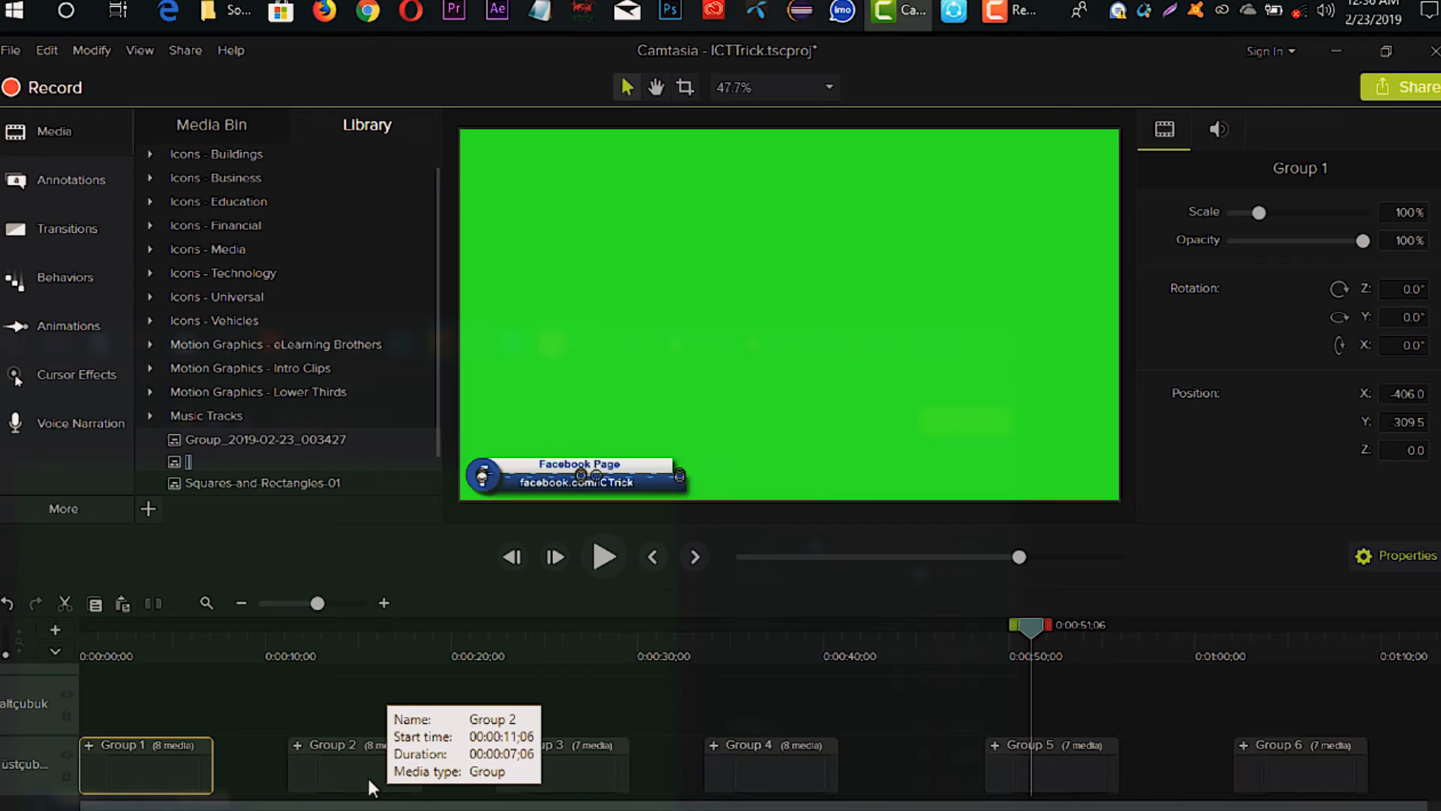
text(F)
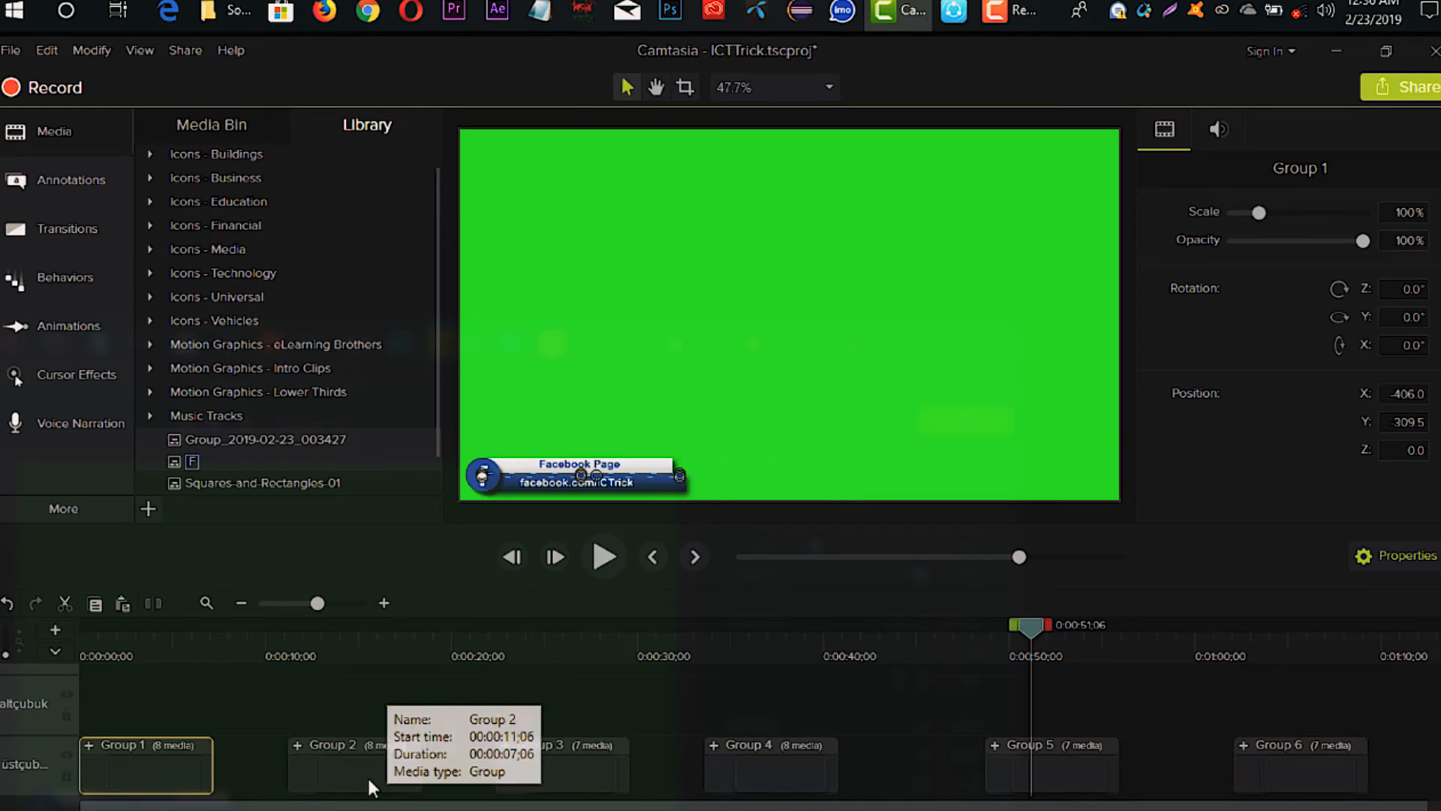
key(Return)
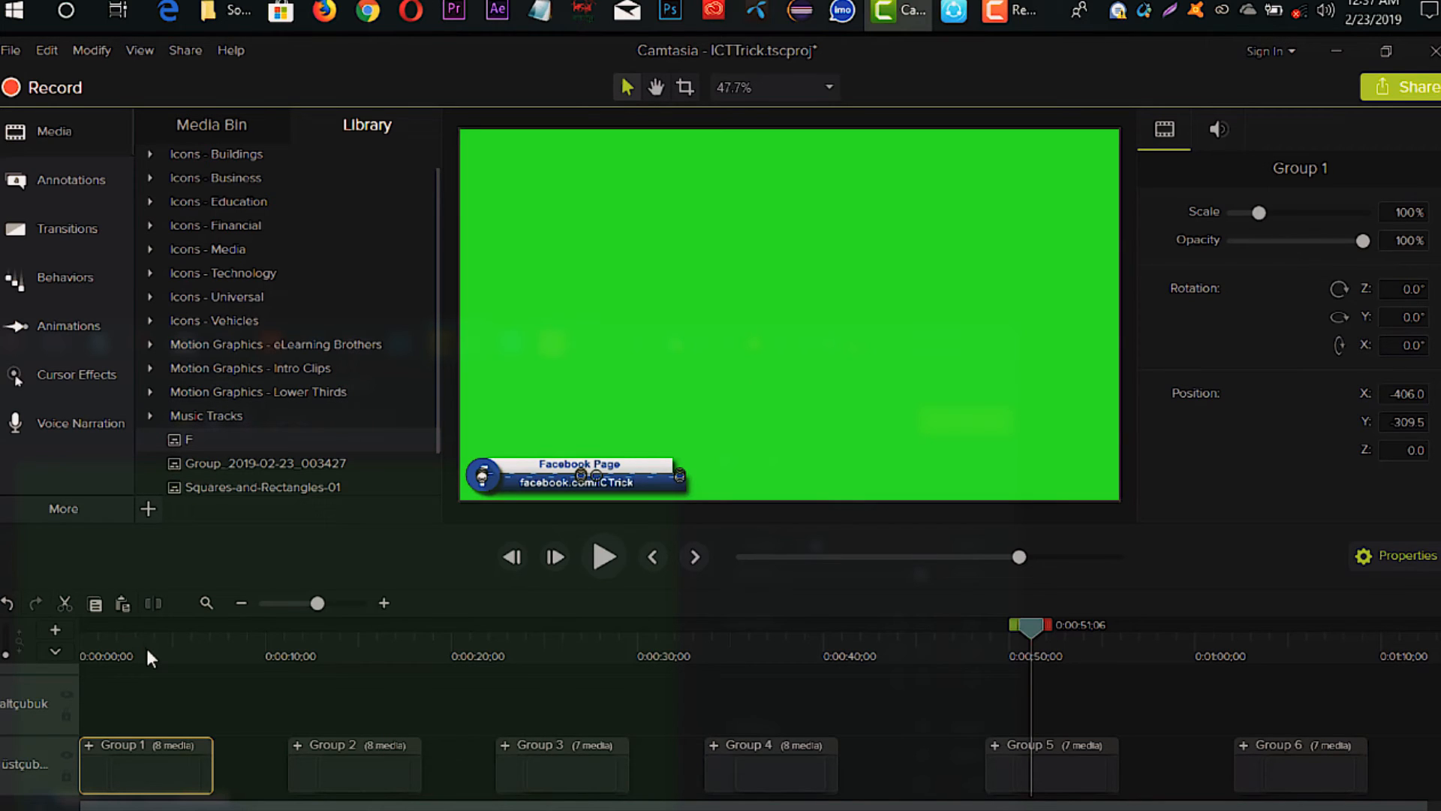
- Check Group 1's lower third on the canvas and rename Library asset F as "Facebook profile lower third"
click(786, 638)
click(146, 642)
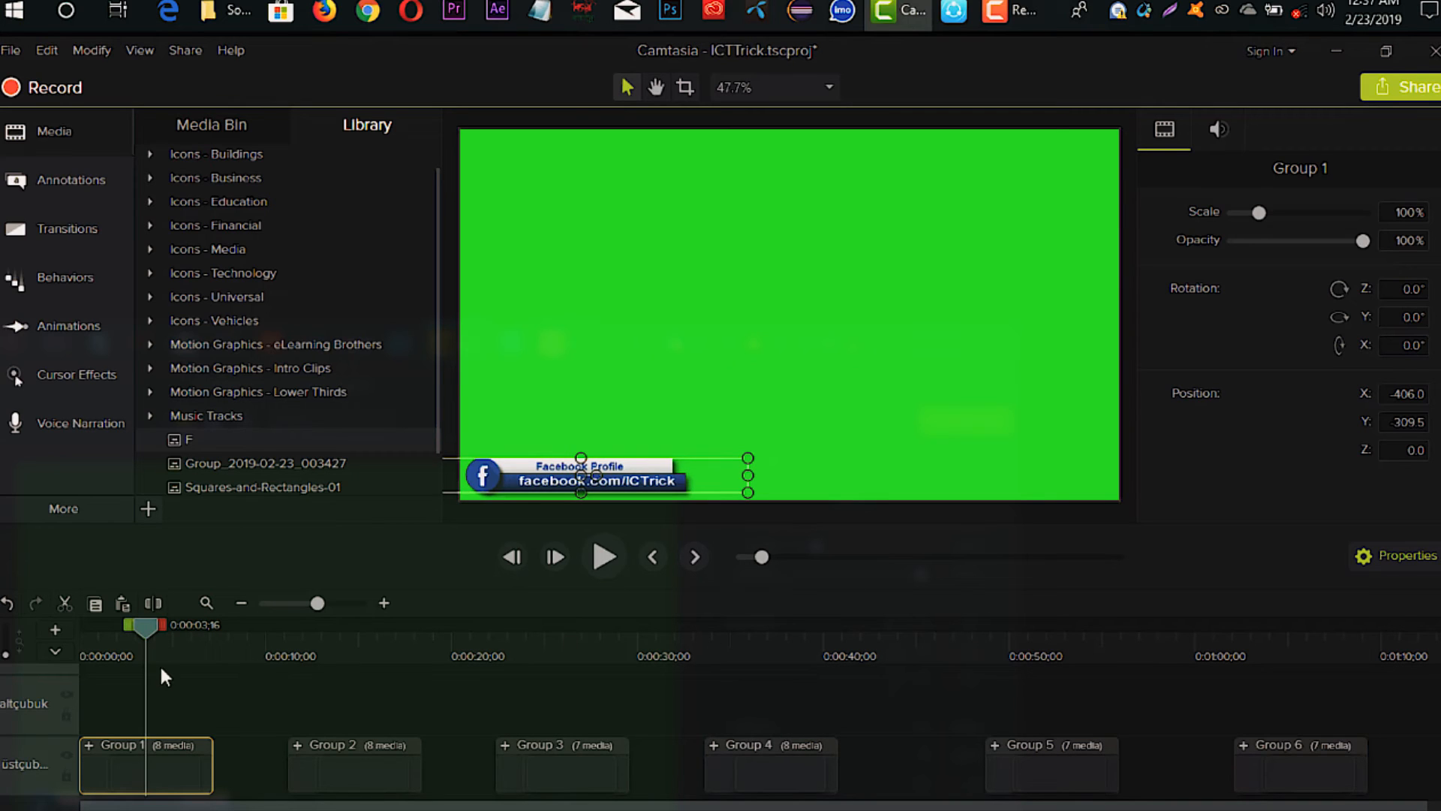
click(223, 447)
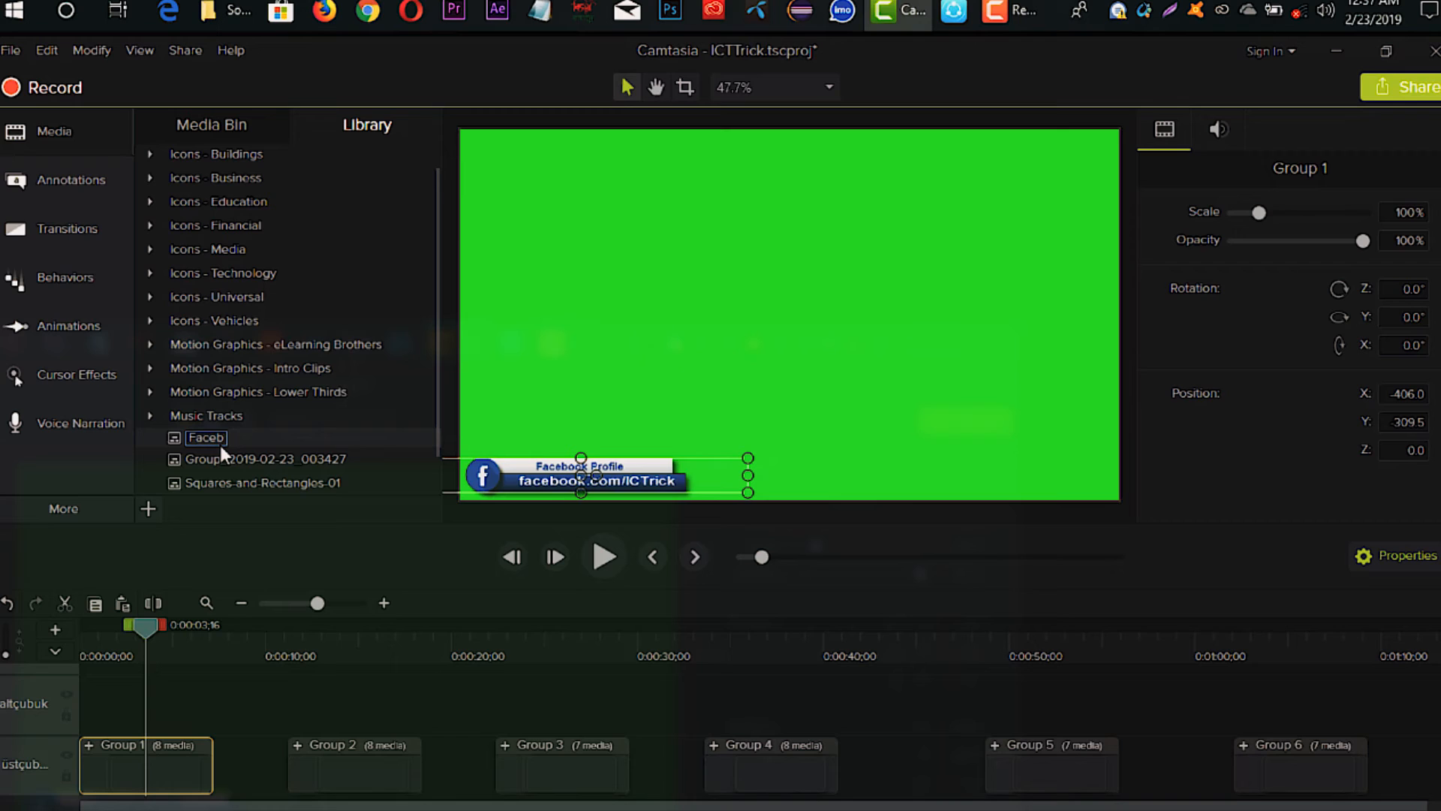
text(Facebook profile lowr)
key(BackSpace)
text(er th)
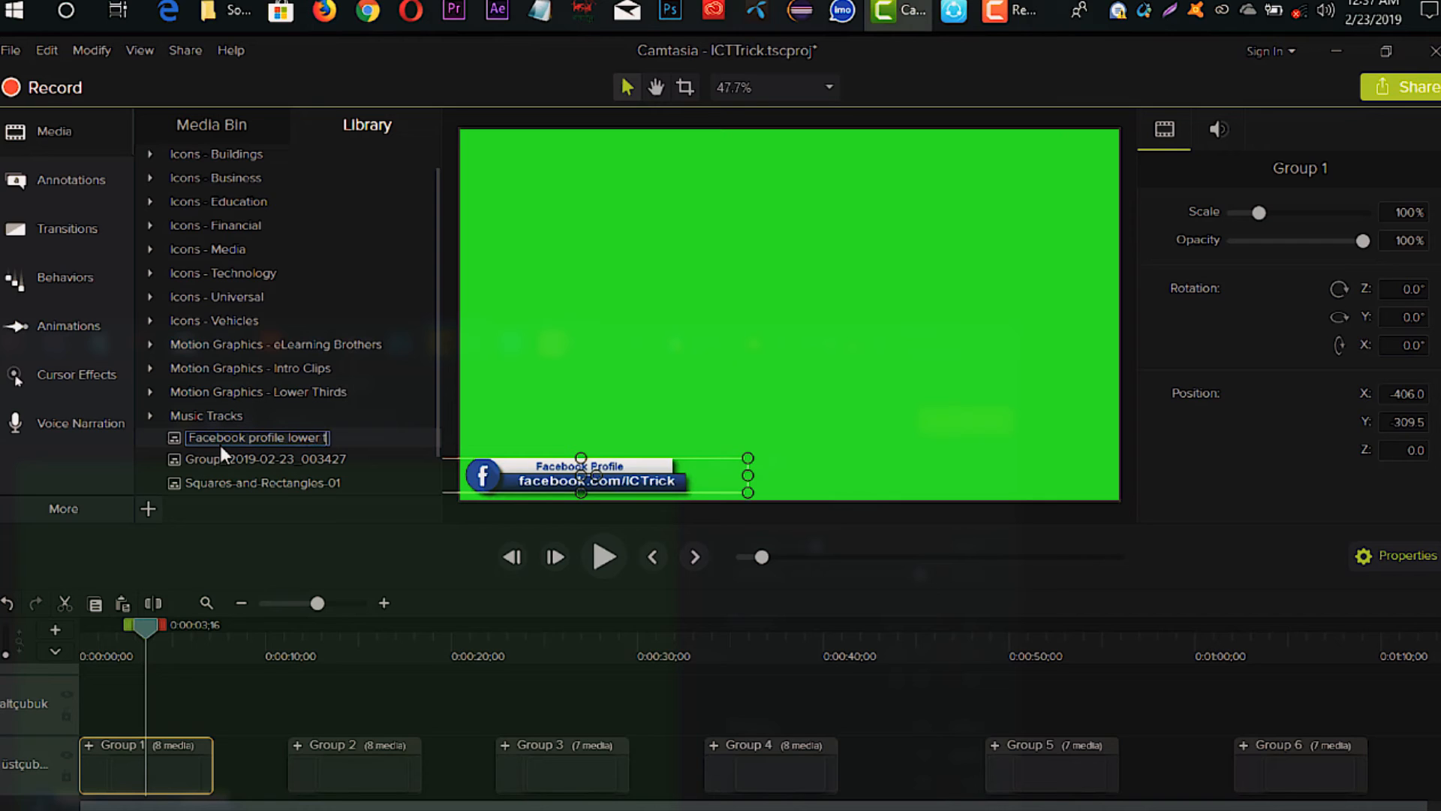
text(ird)
key(Return)
- Add Group 2, the Twitter lower third, to the Library and name the asset "Twiter"
click(361, 754)
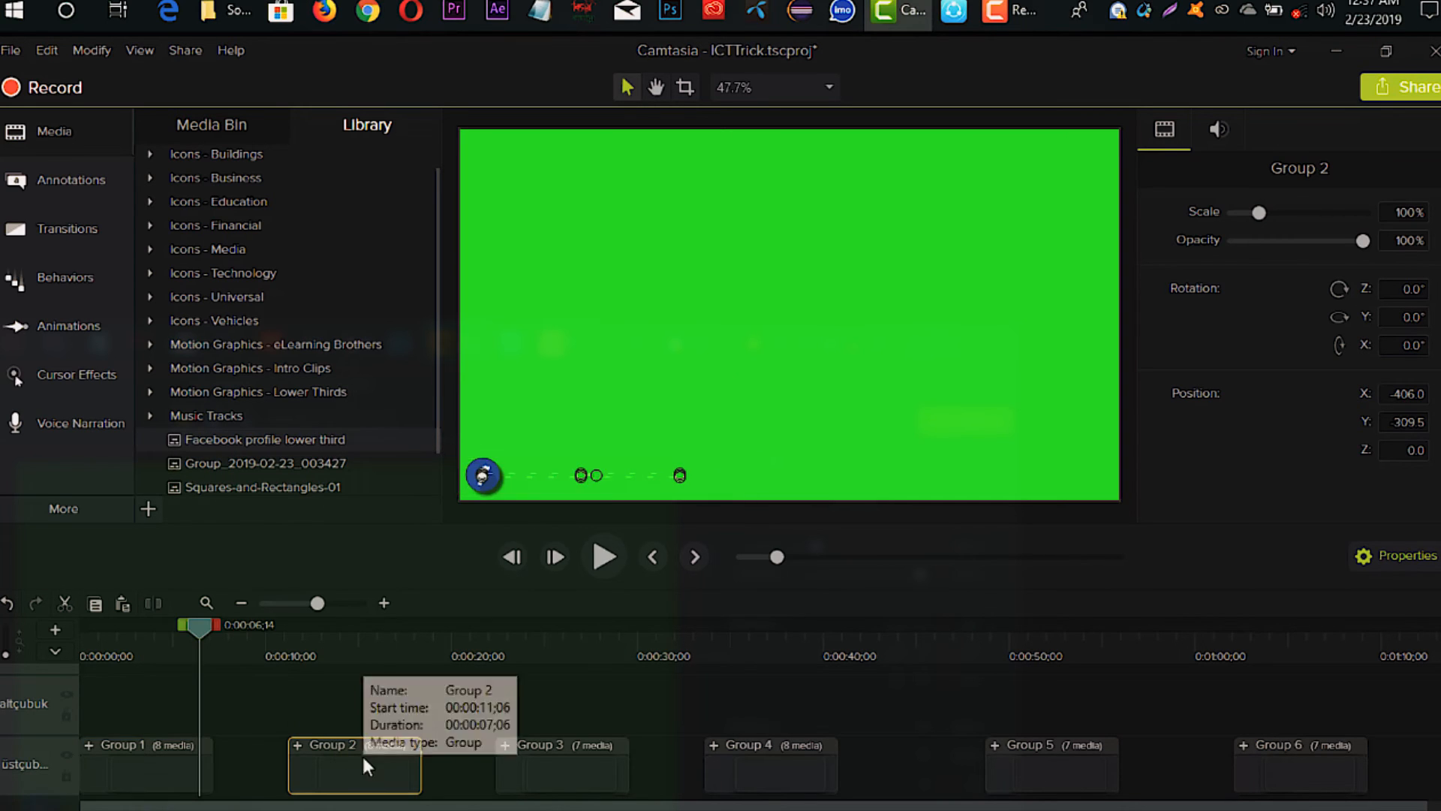
right_click(362, 754)
click(442, 723)
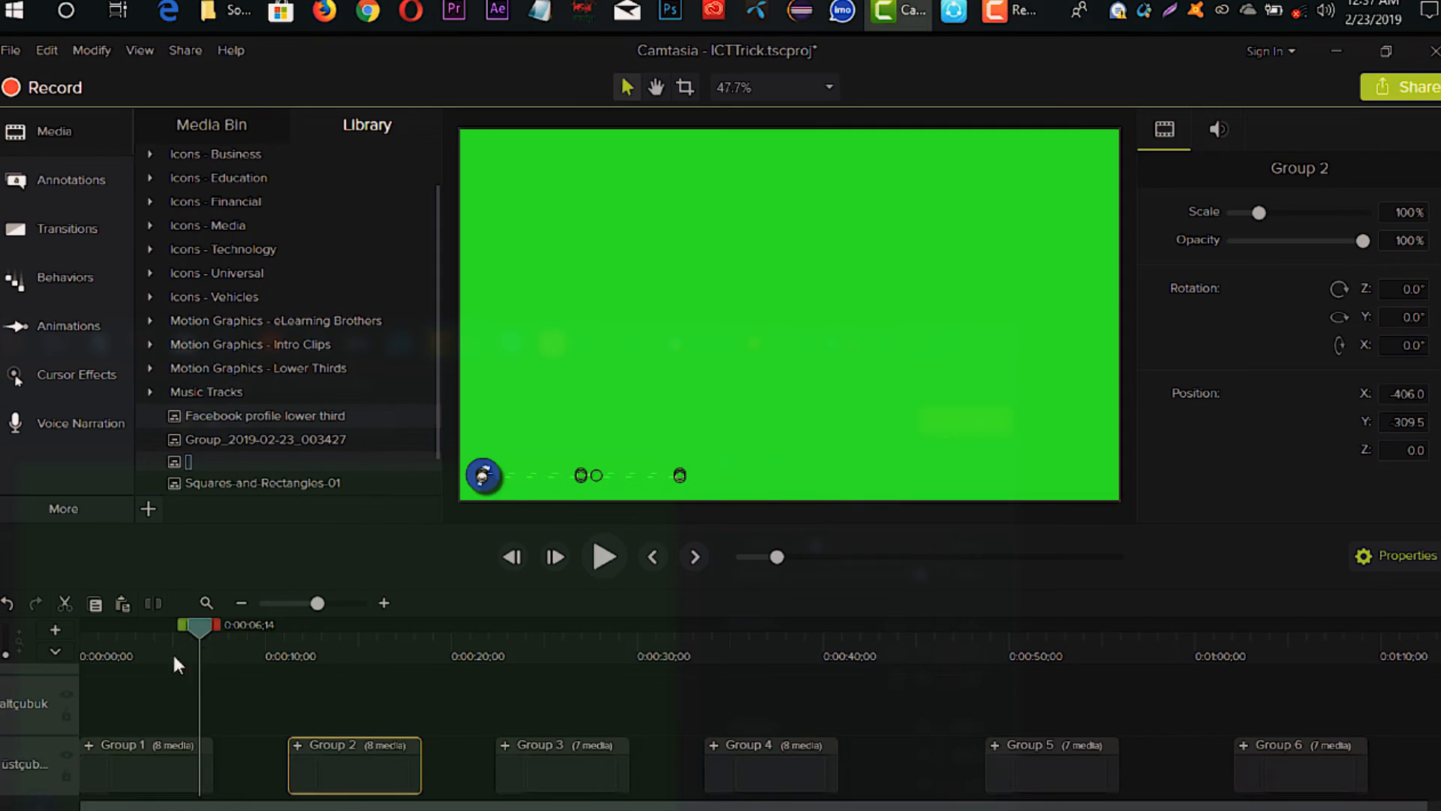
drag(200, 629, 338, 638)
right_click(369, 773)
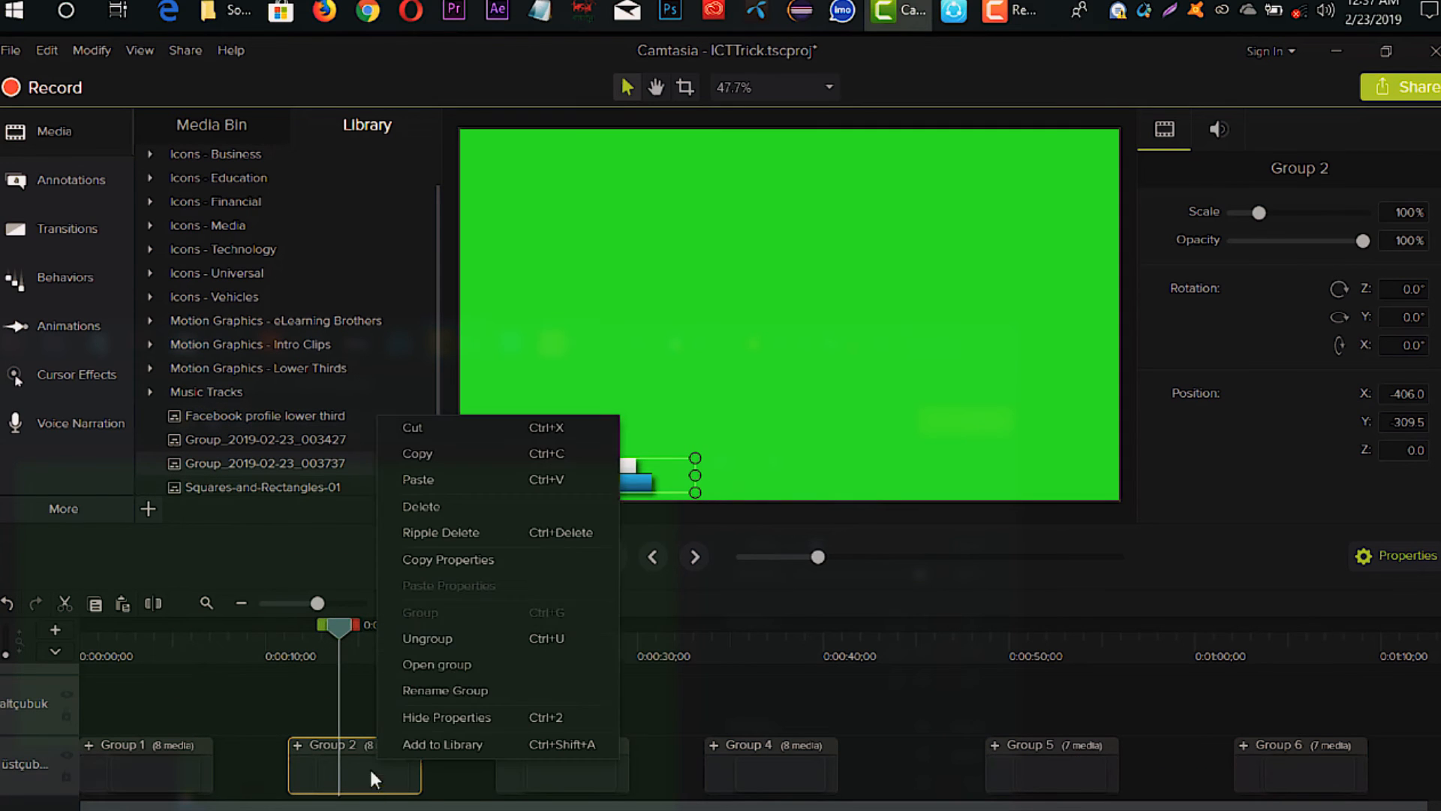
click(384, 742)
text(Twiter)
key(Return)
- Add Group 3, the YouTube lower third, to the Library and name the asset "Youtube"
click(550, 636)
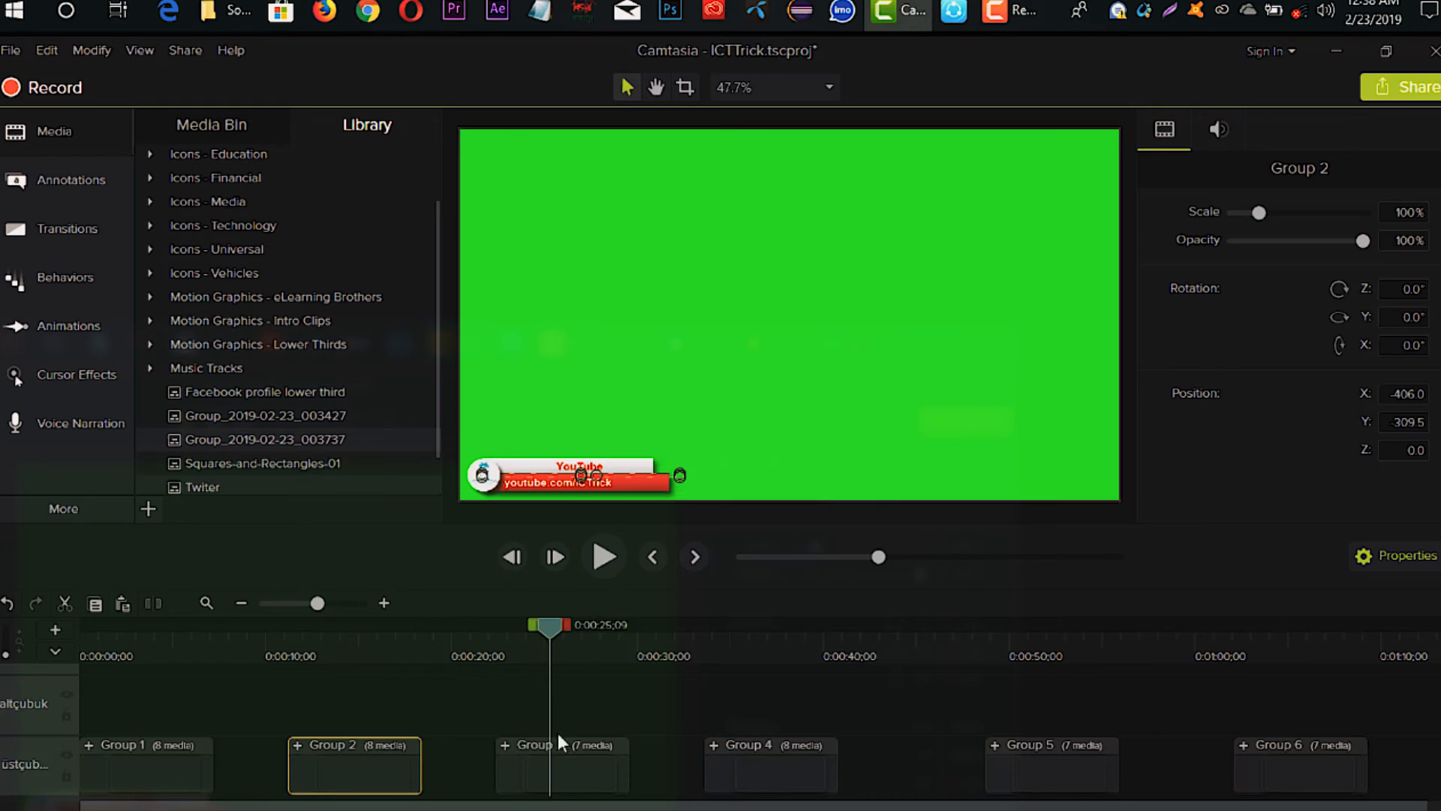
right_click(568, 739)
click(627, 717)
text(C)
key(BackSpace)
text(Youtube)
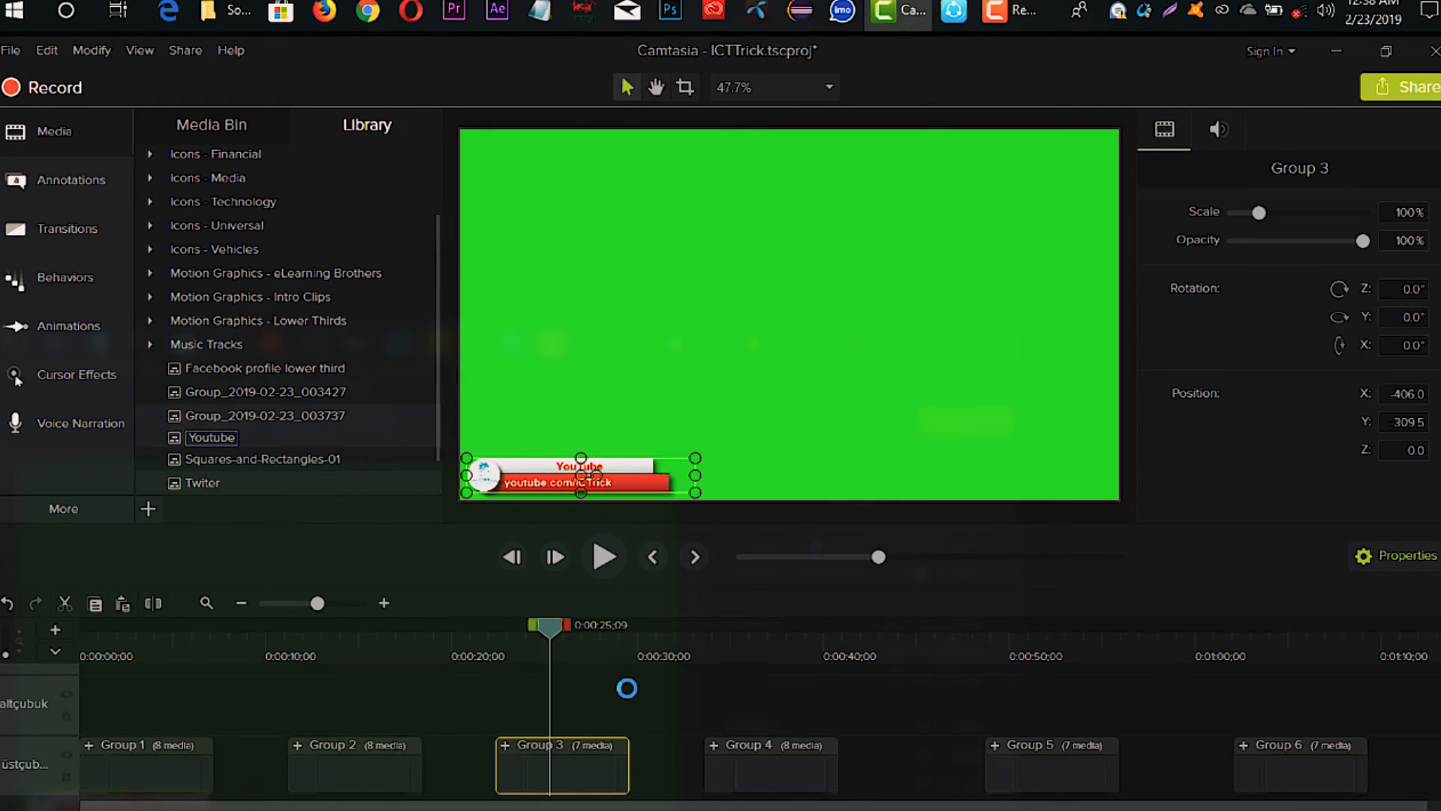
key(Return)
- Add Group 4, the Instagram lower third, to the Library and name the asset "instagram"
click(749, 640)
right_click(773, 743)
click(809, 719)
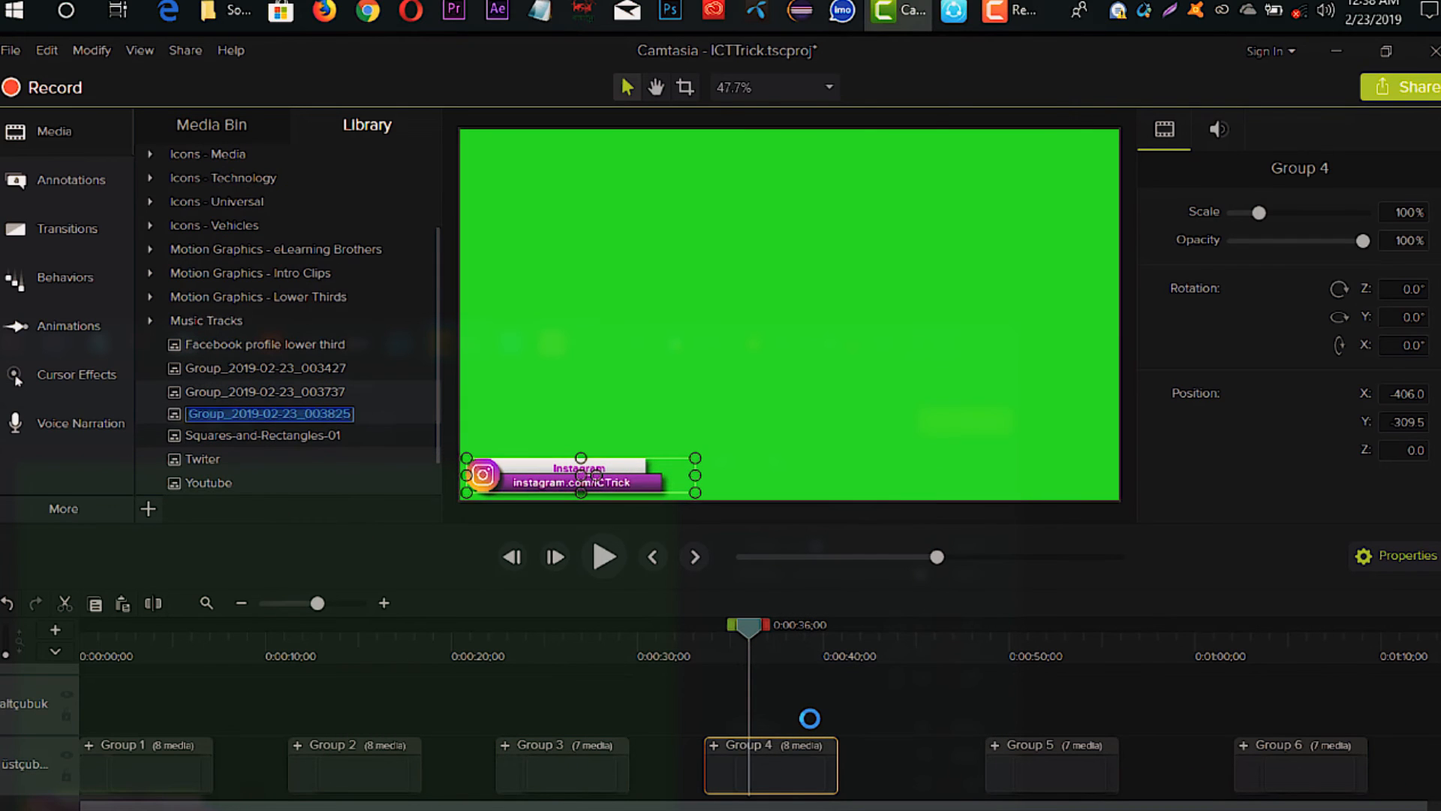
text(instagram)
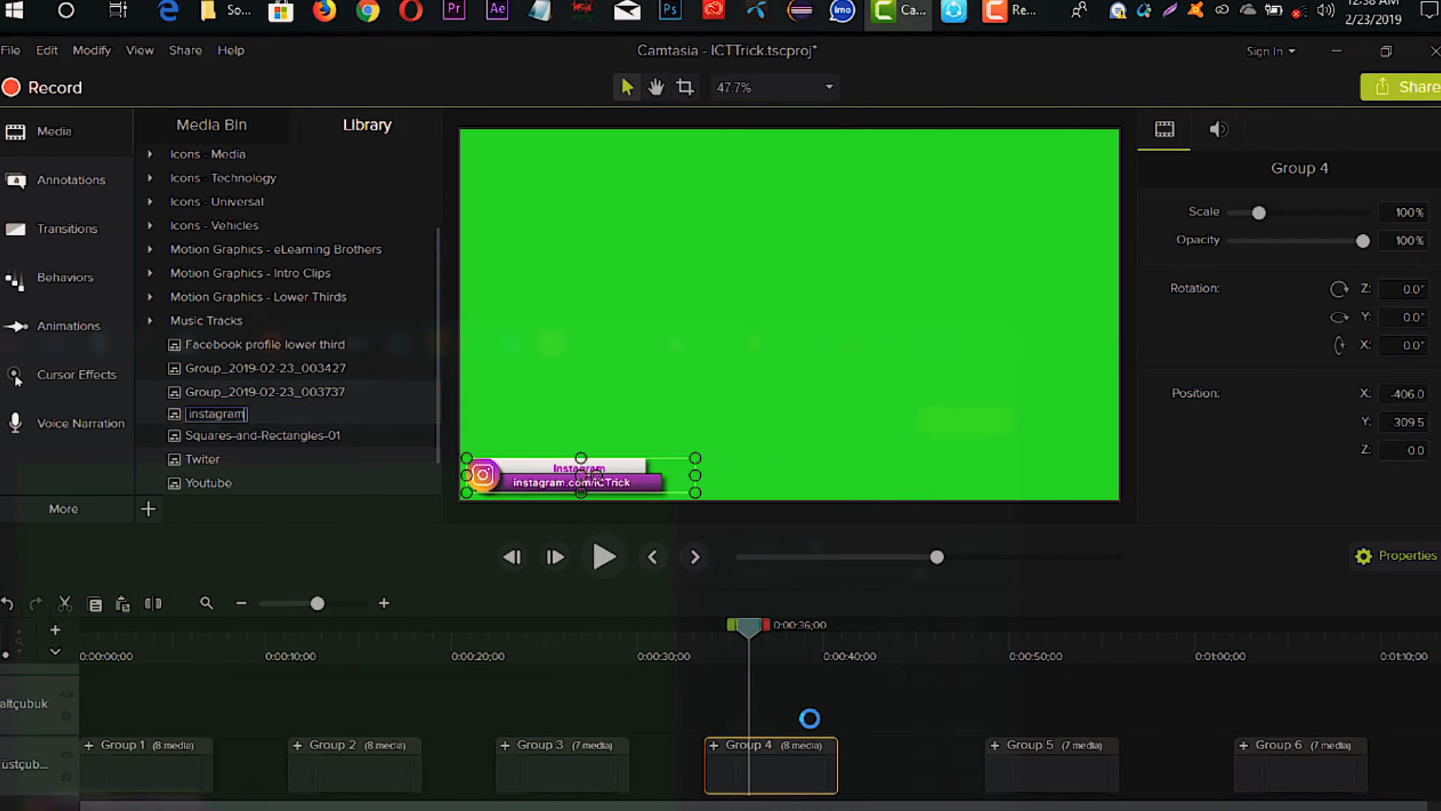
key(Return)
- Preview Group 5, add it to the Library and name the asset "facebook page"
click(1066, 761)
right_click(1019, 759)
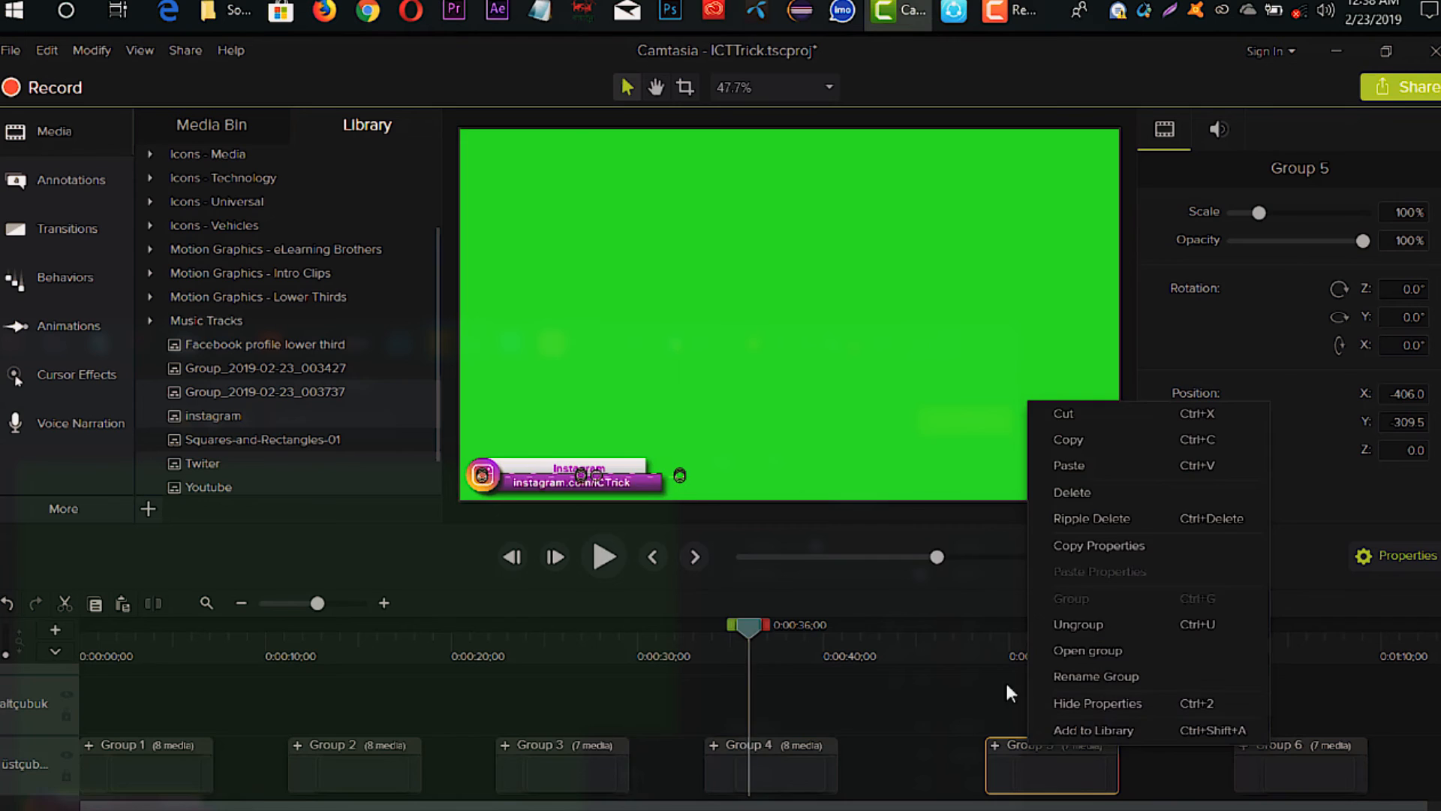
click(1047, 681)
right_click(1058, 751)
click(1148, 718)
text(facebook)
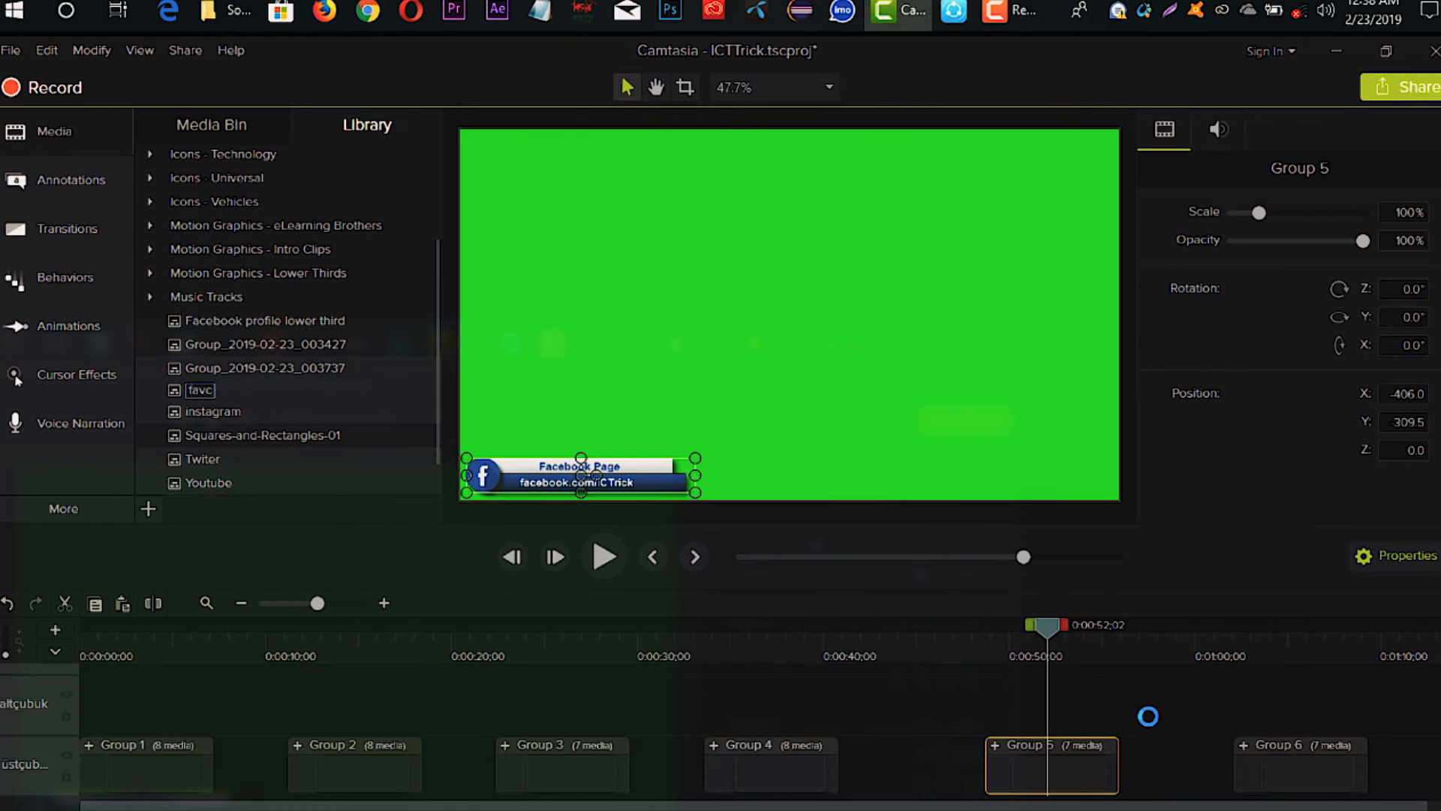
text( page)
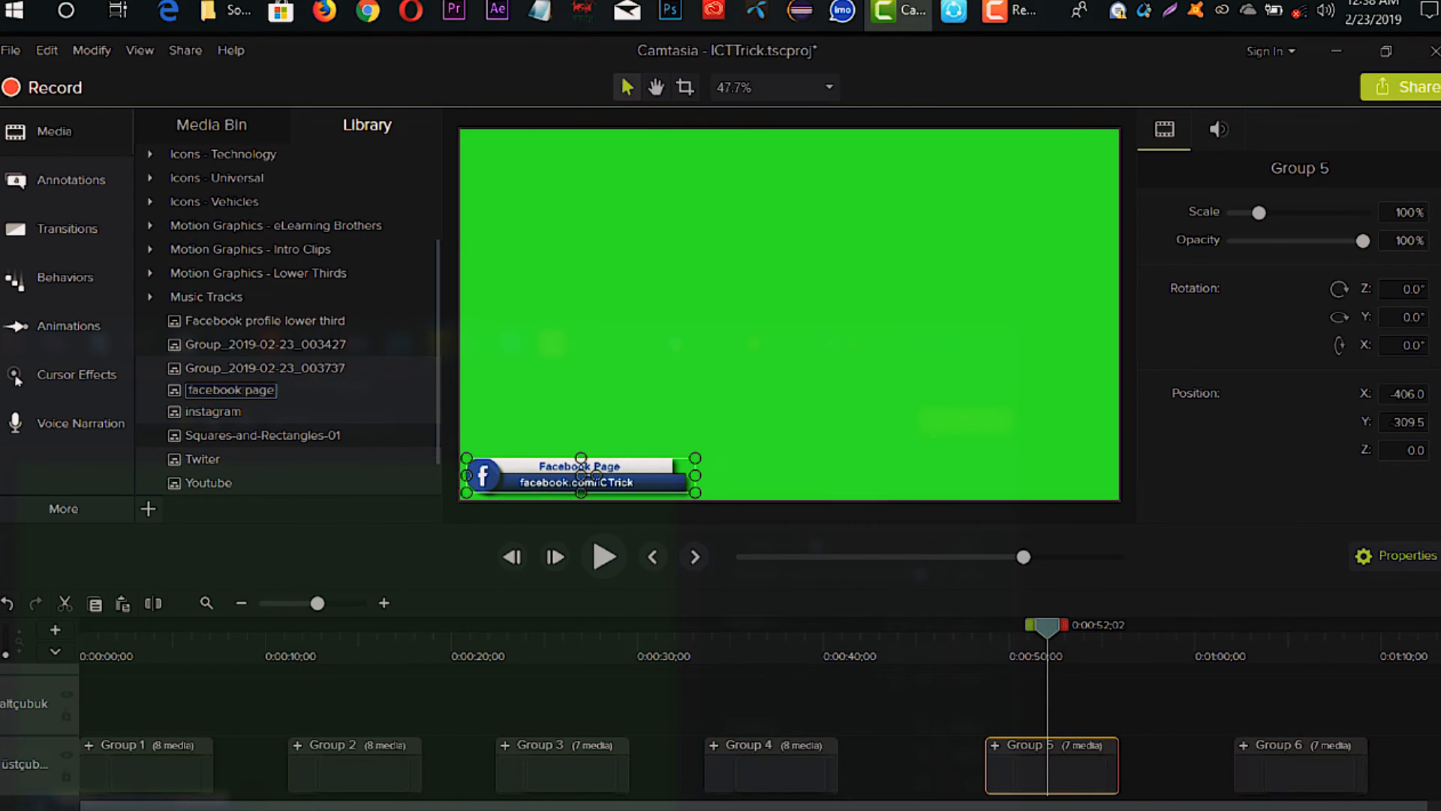
key(Return)
- Add Group 6, the last lower third on the timeline, to the Library as "Facebook group"
click(1299, 638)
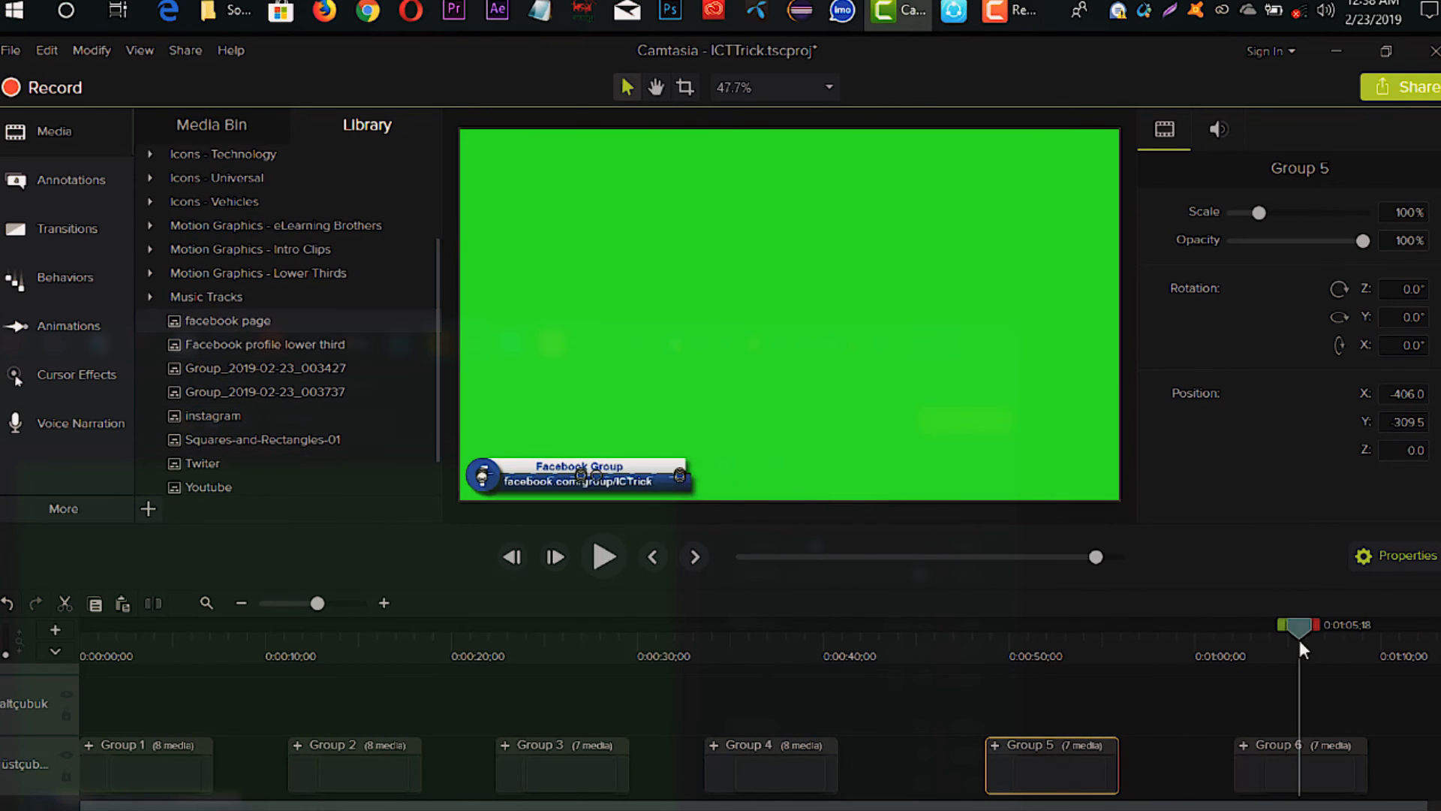
right_click(1313, 762)
click(1154, 722)
text(Facebook group)
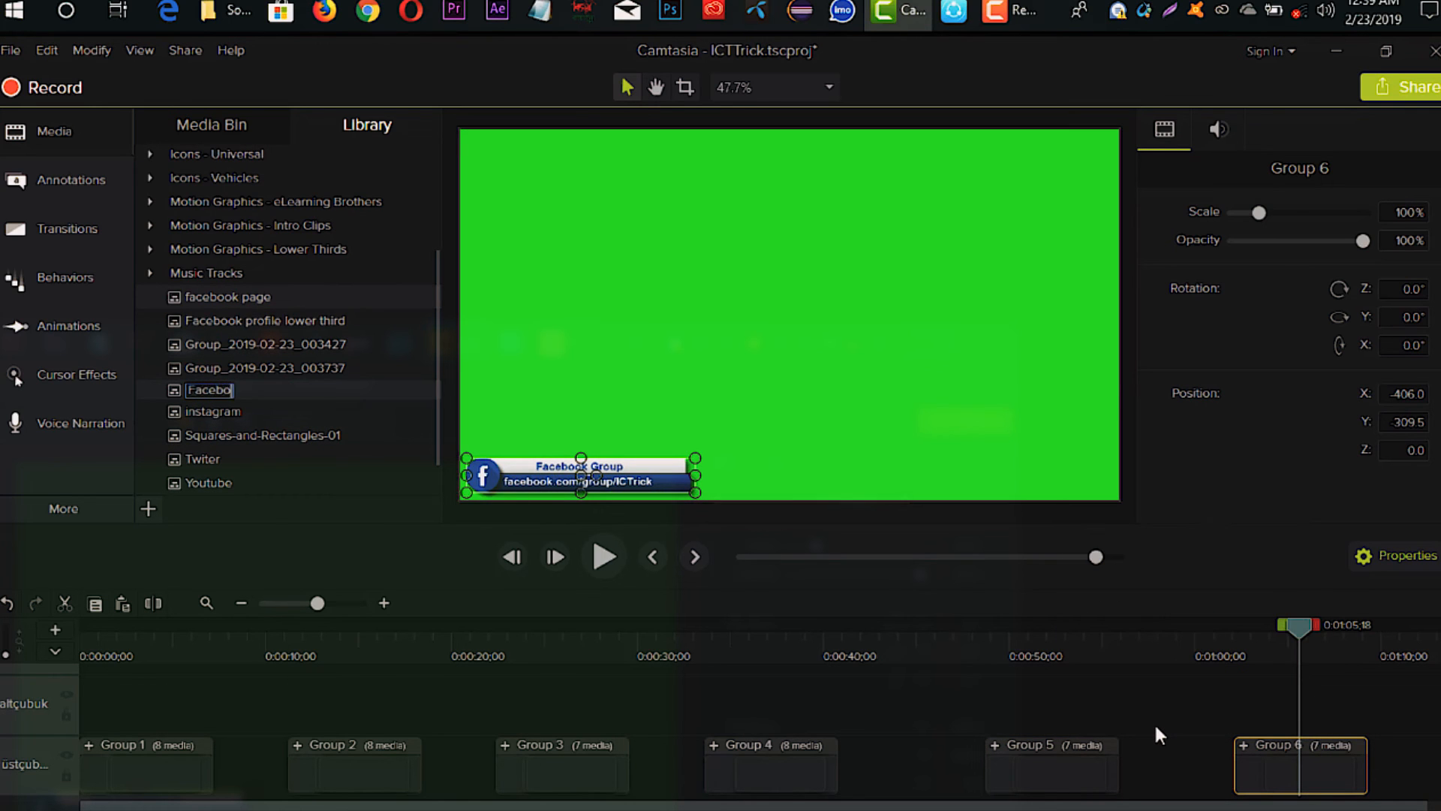
key(Return)
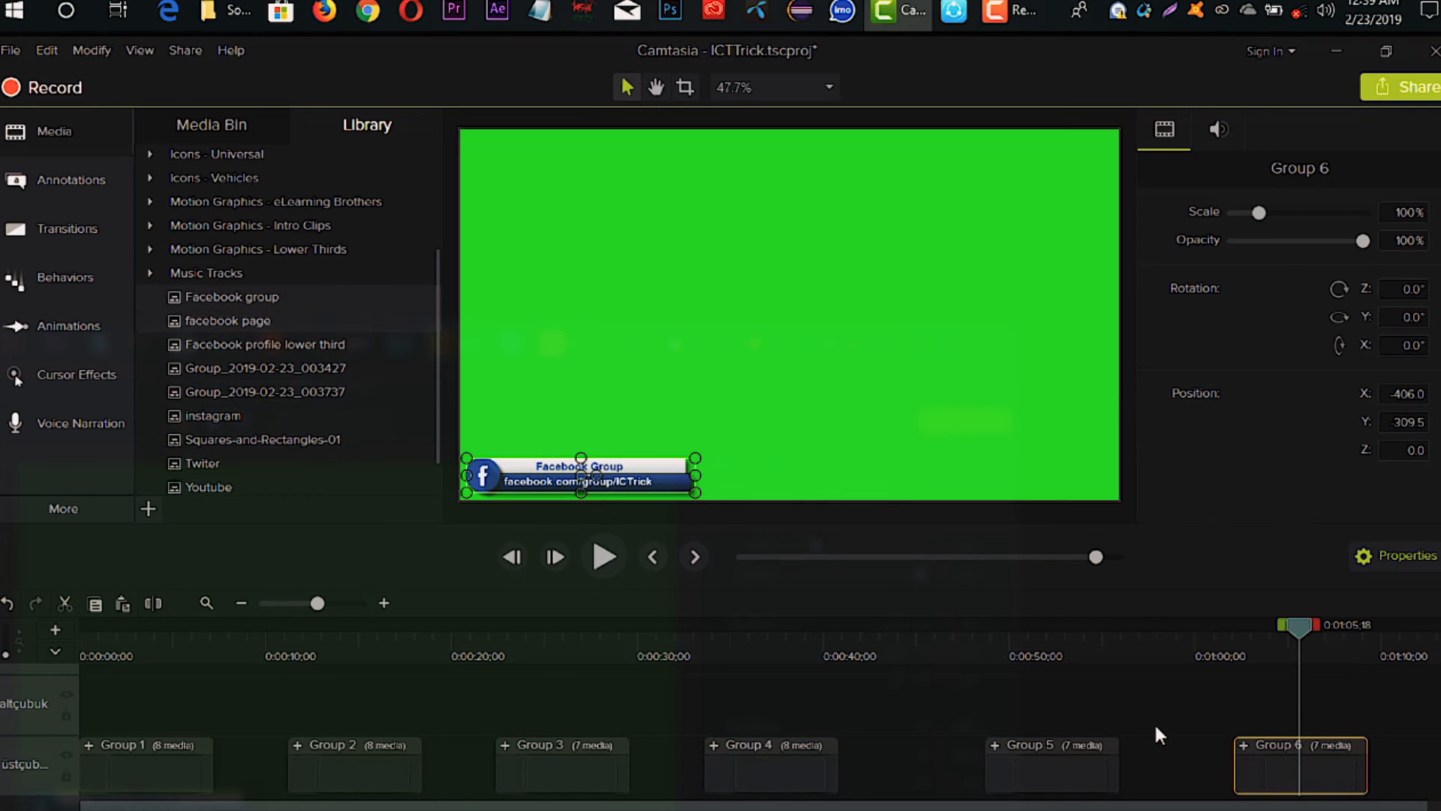
- Start a new project and save the changes to the current ICTTrick project
click(145, 654)
click(197, 652)
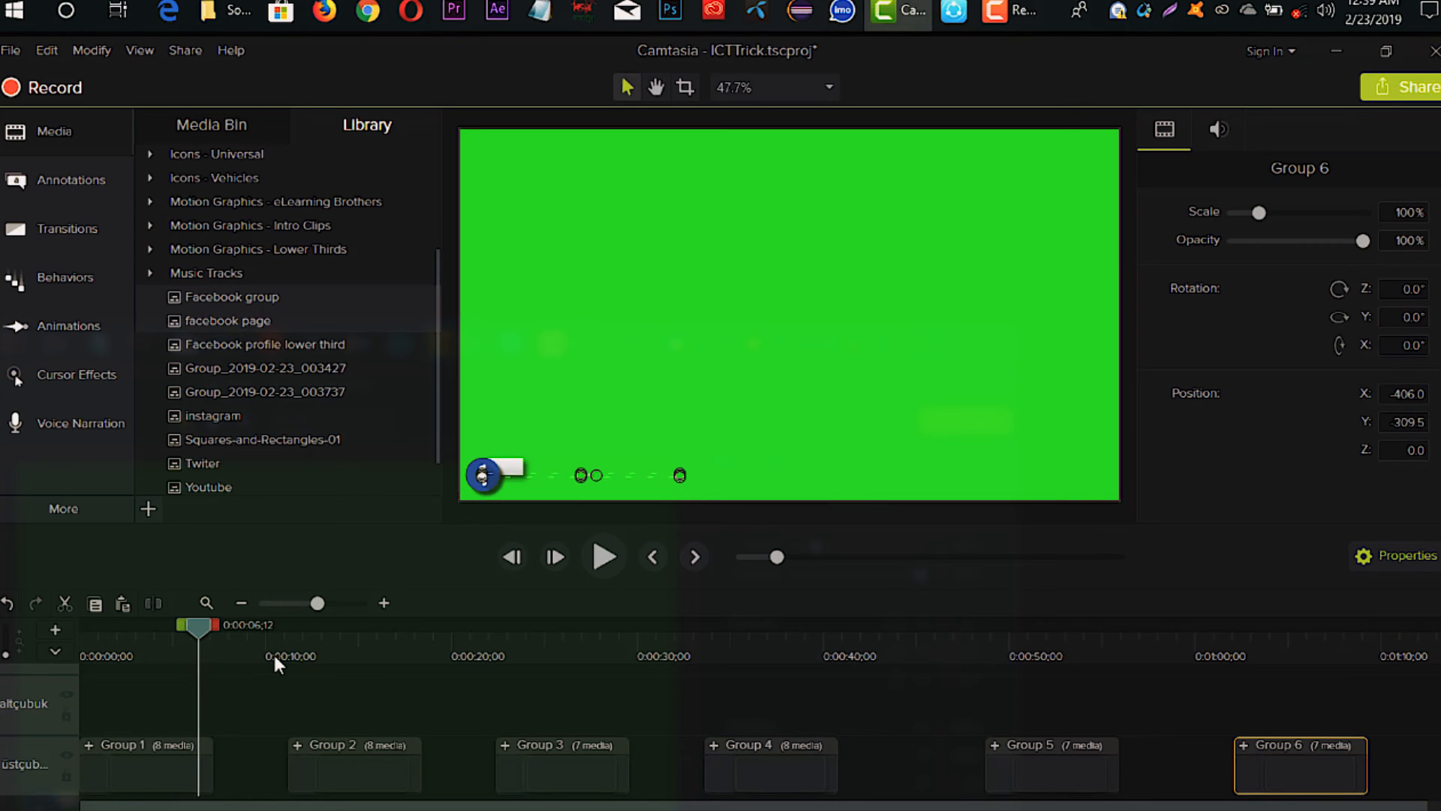
click(11, 51)
click(11, 50)
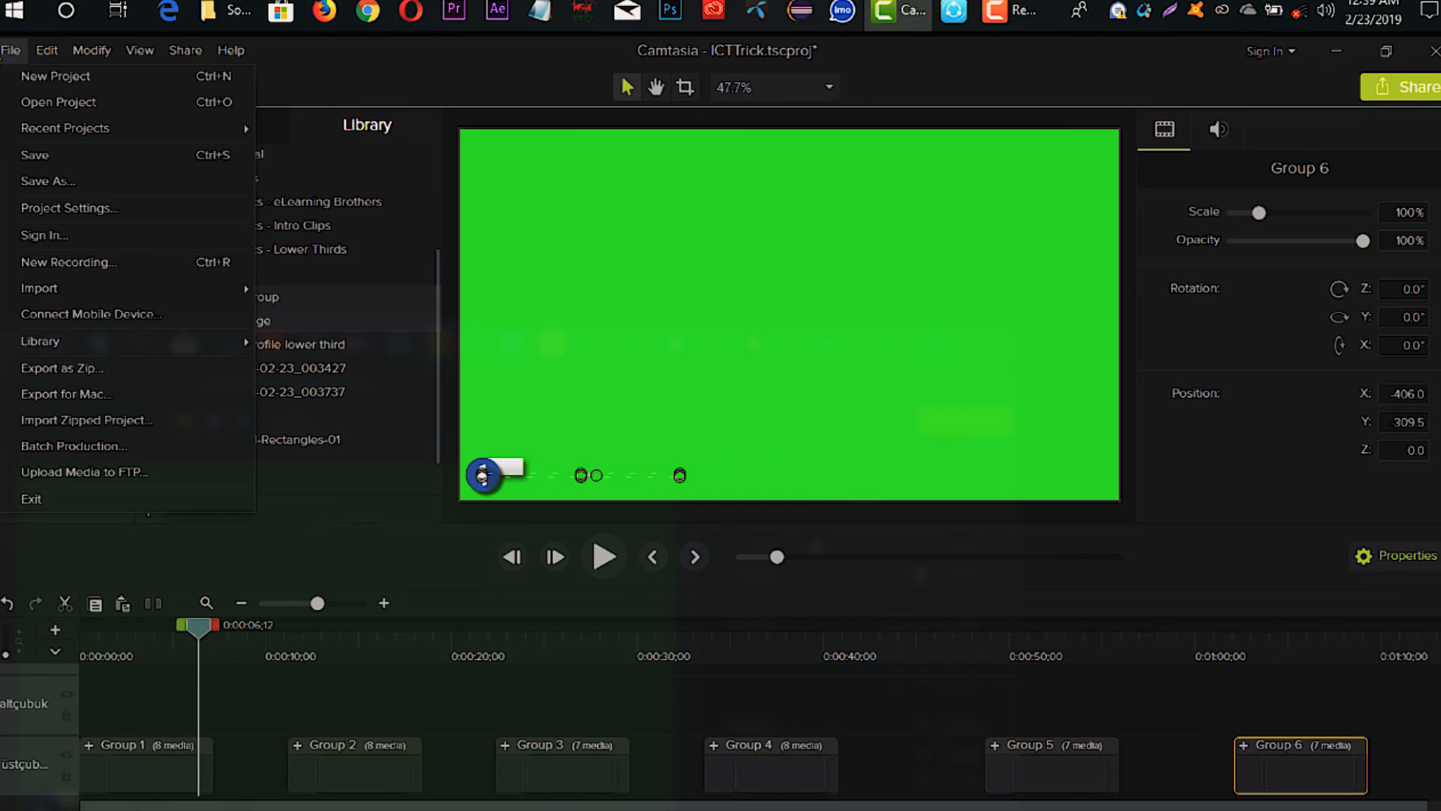
click(53, 75)
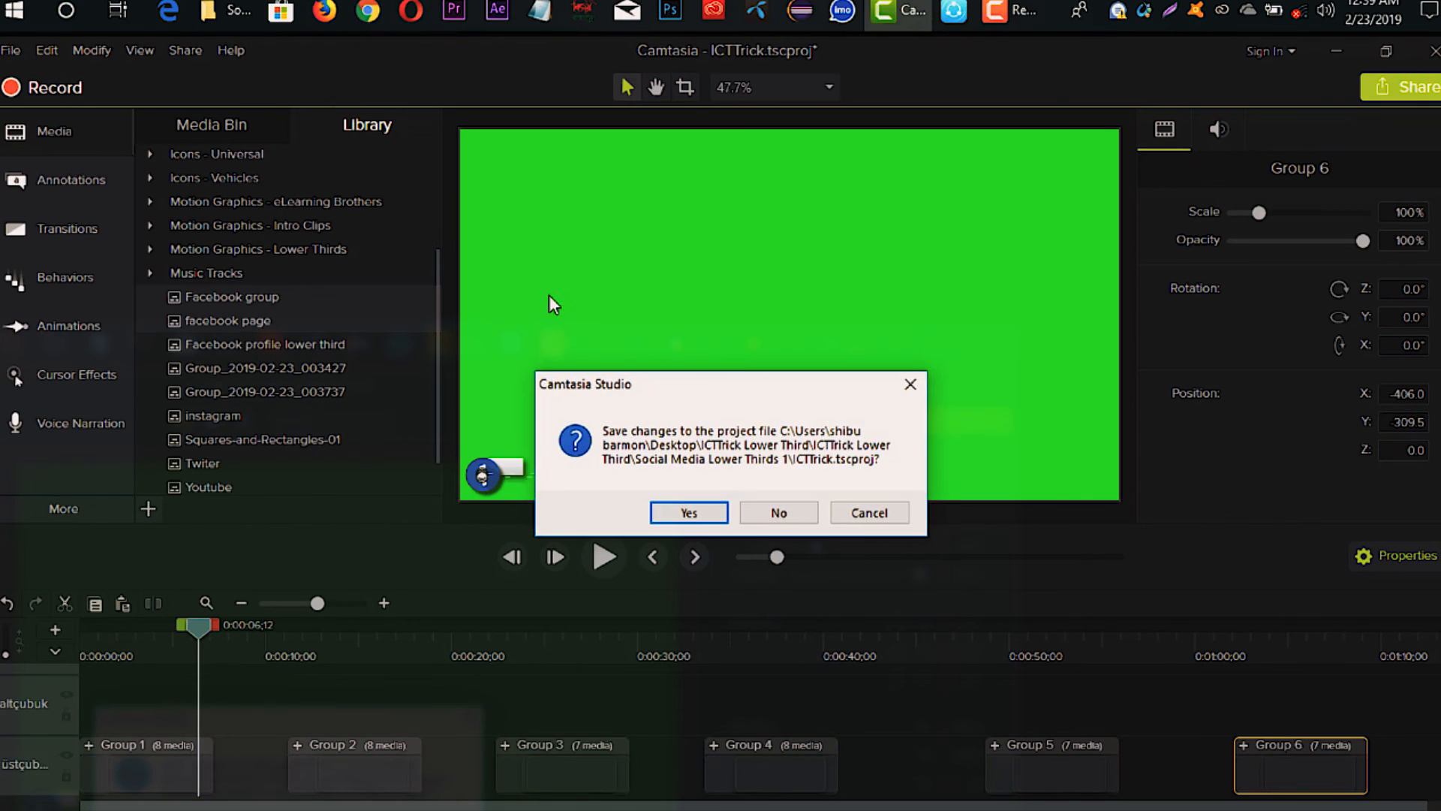
key(Return)
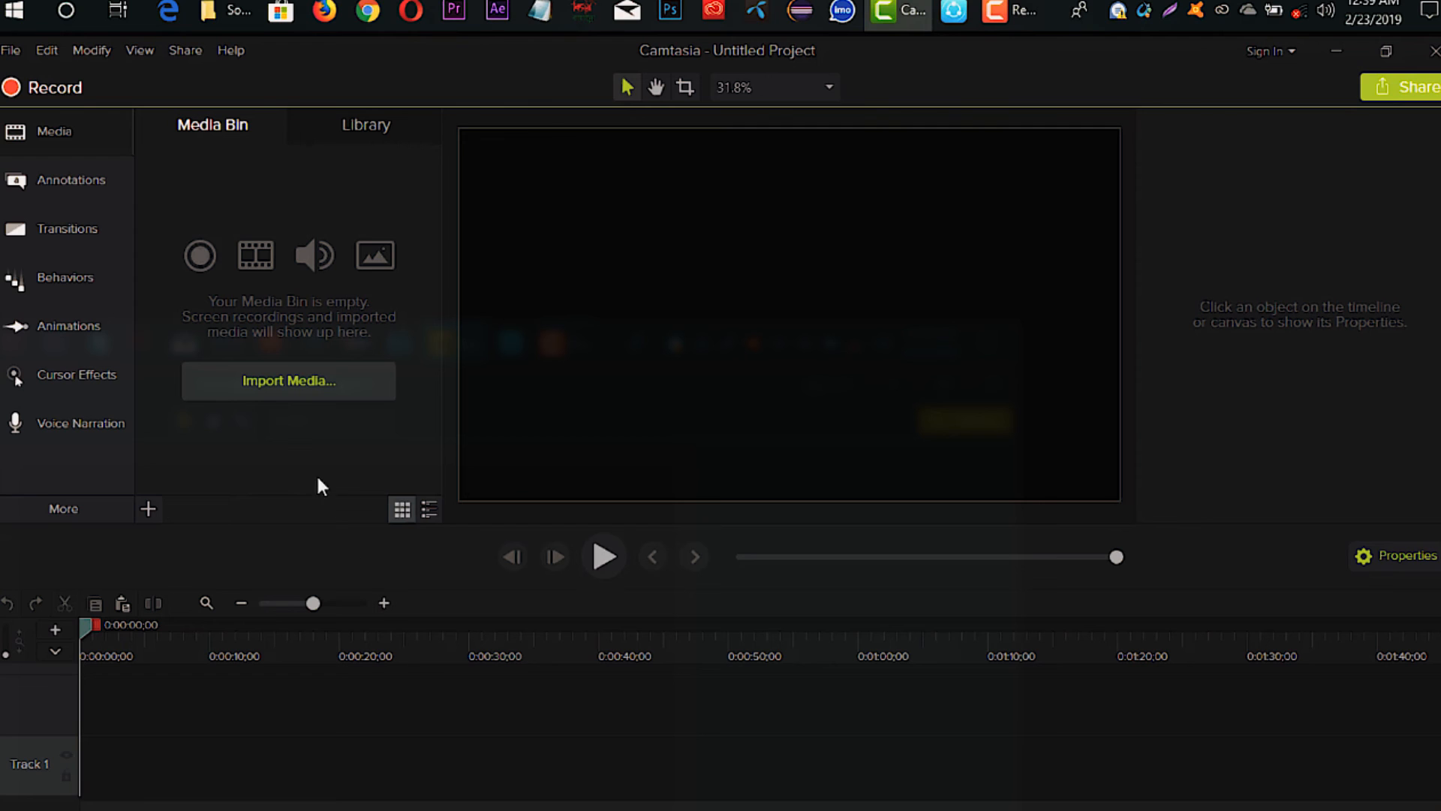
- Import "youtube channel art final.mp4" from the "youtube channel art final" folder and place it at the start of Track 1
click(289, 387)
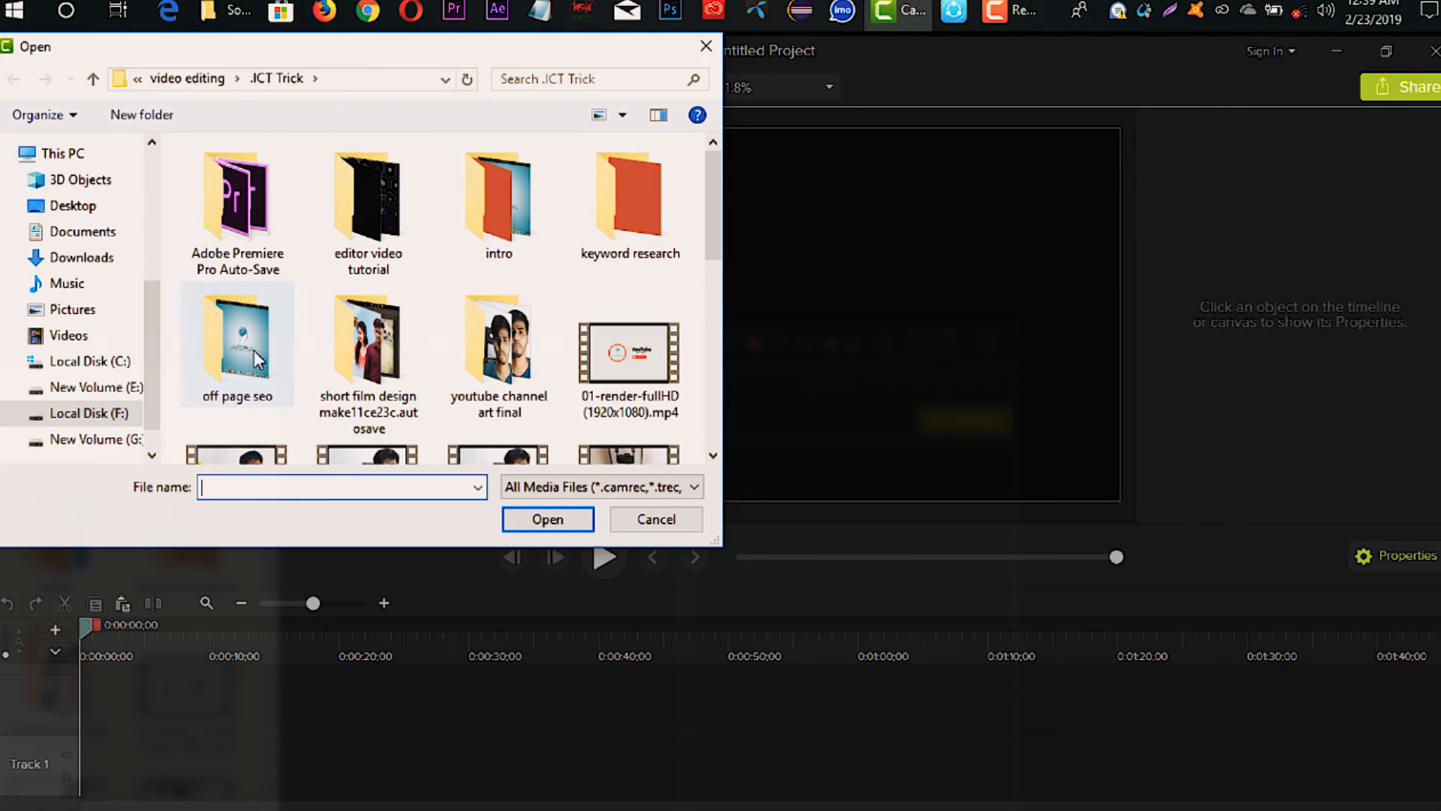
double_click(504, 363)
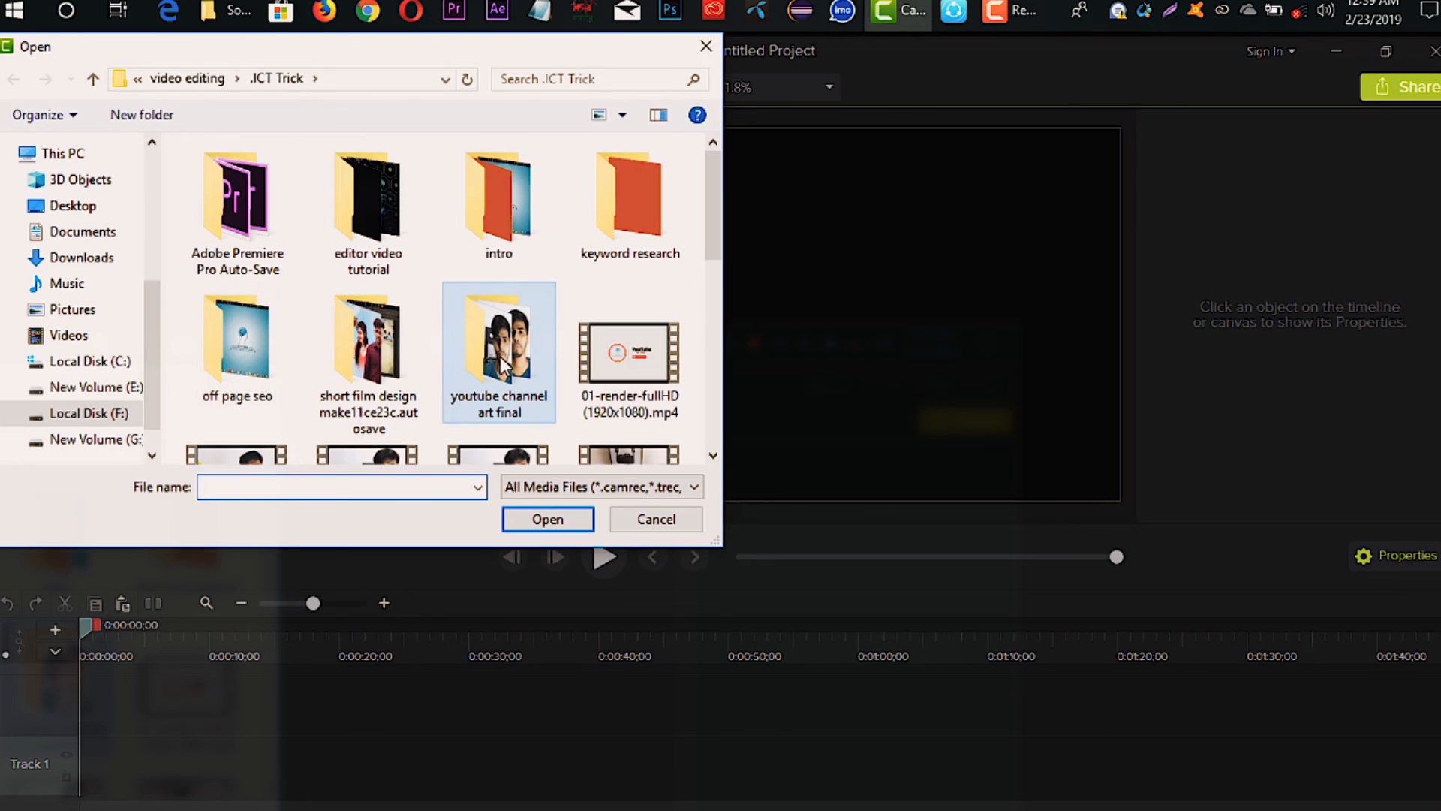
click(243, 185)
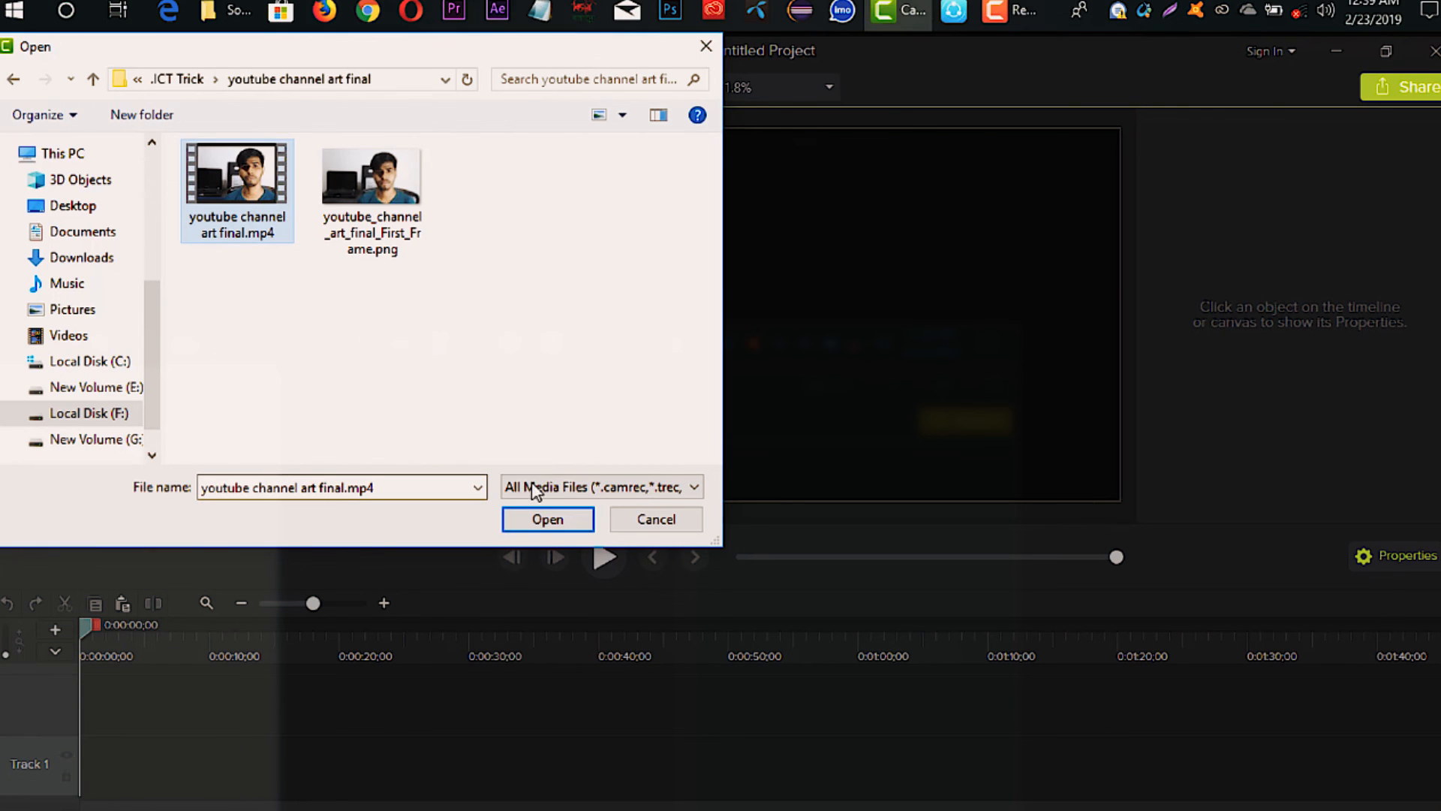
click(542, 524)
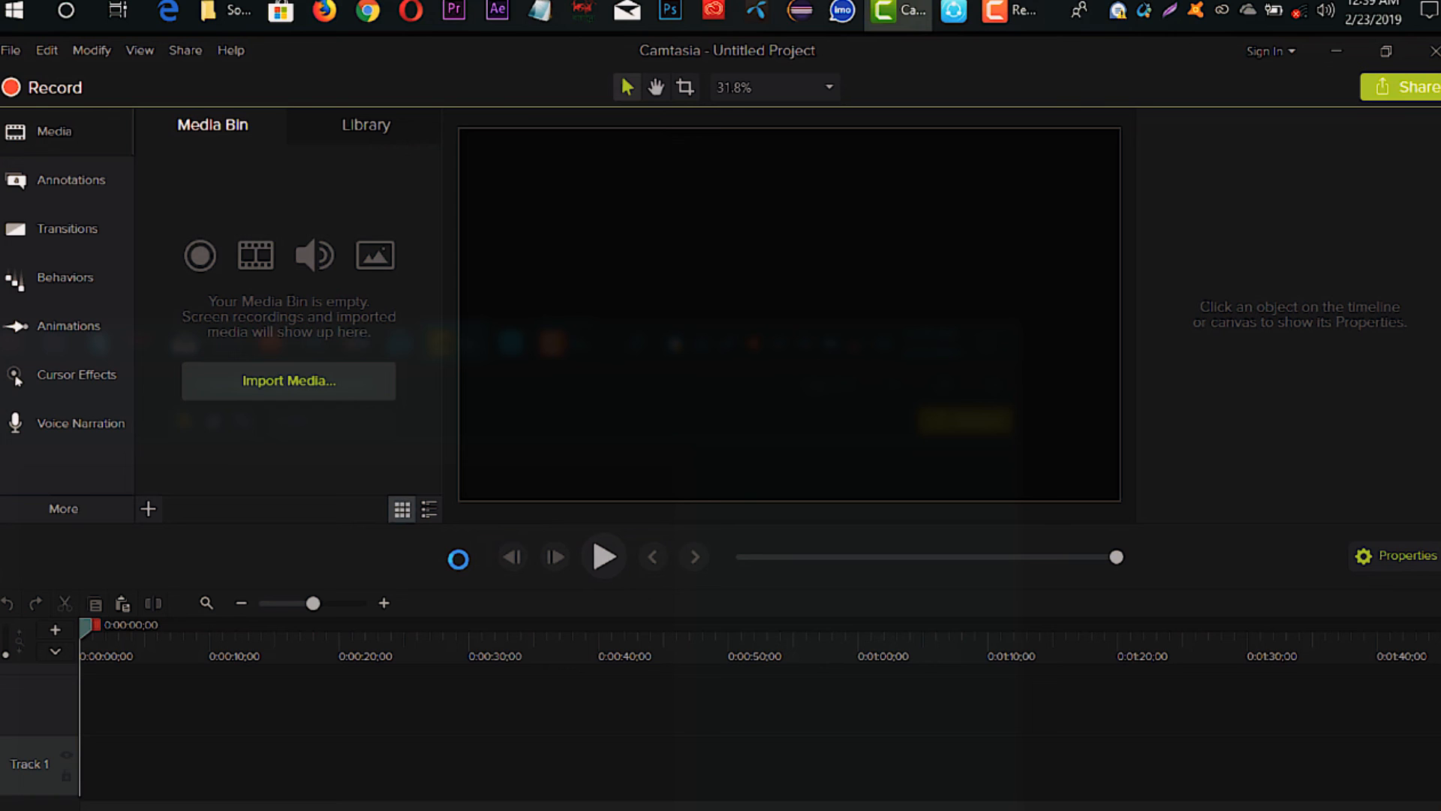
drag(205, 211, 61, 669)
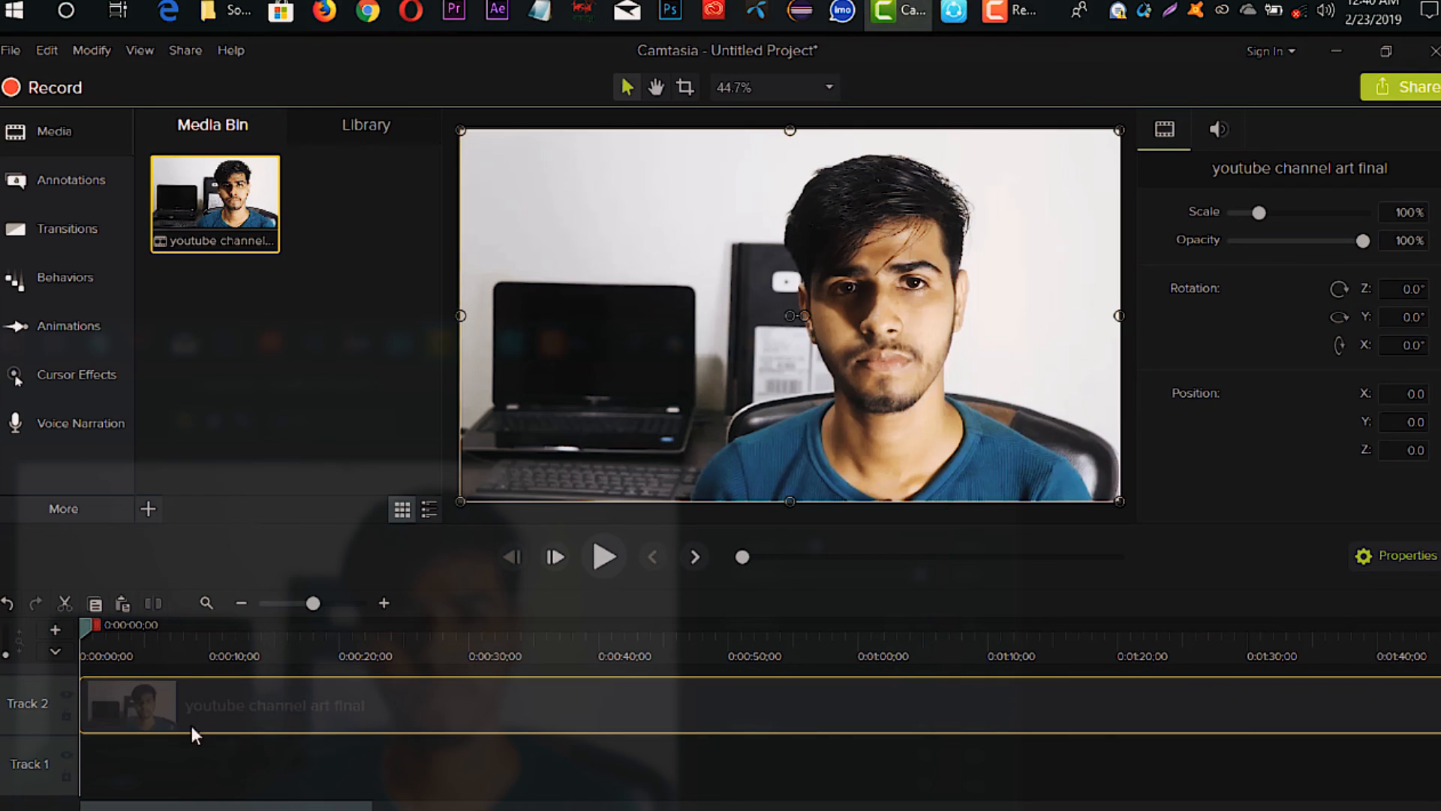
drag(178, 771, 177, 777)
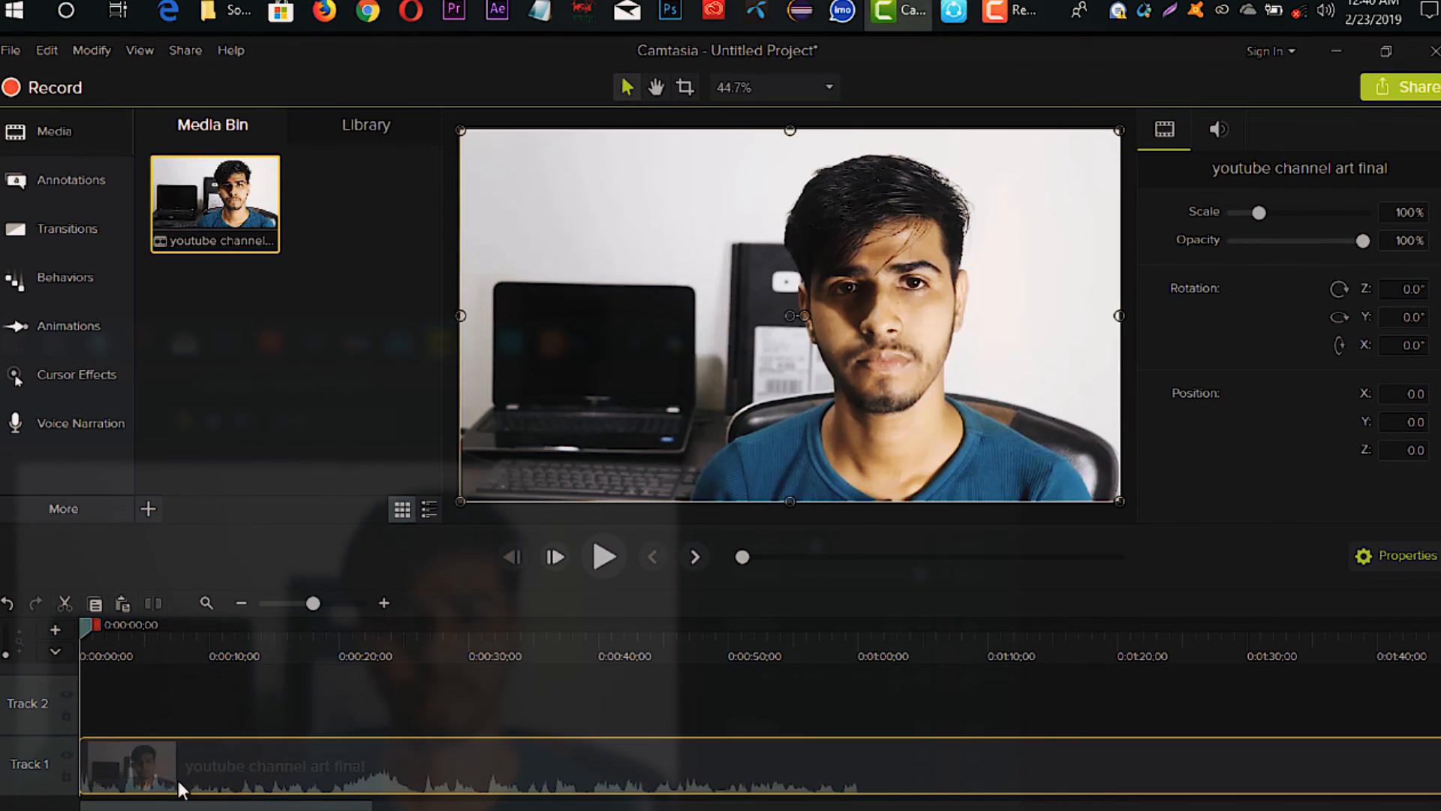
- Place the Facebook group lower third from the Library on Track 2 at about 4 seconds and play it over the video
click(133, 650)
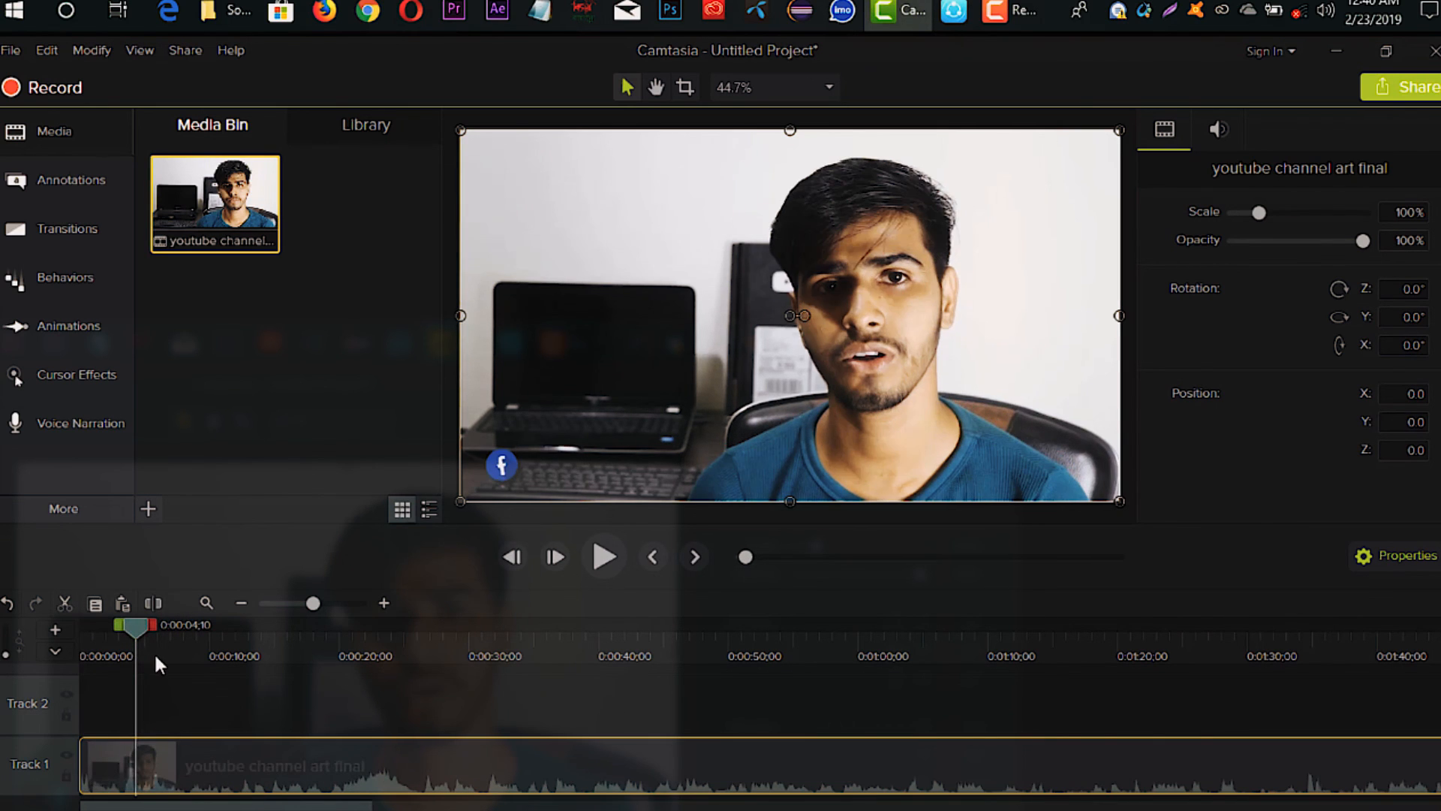
click(358, 121)
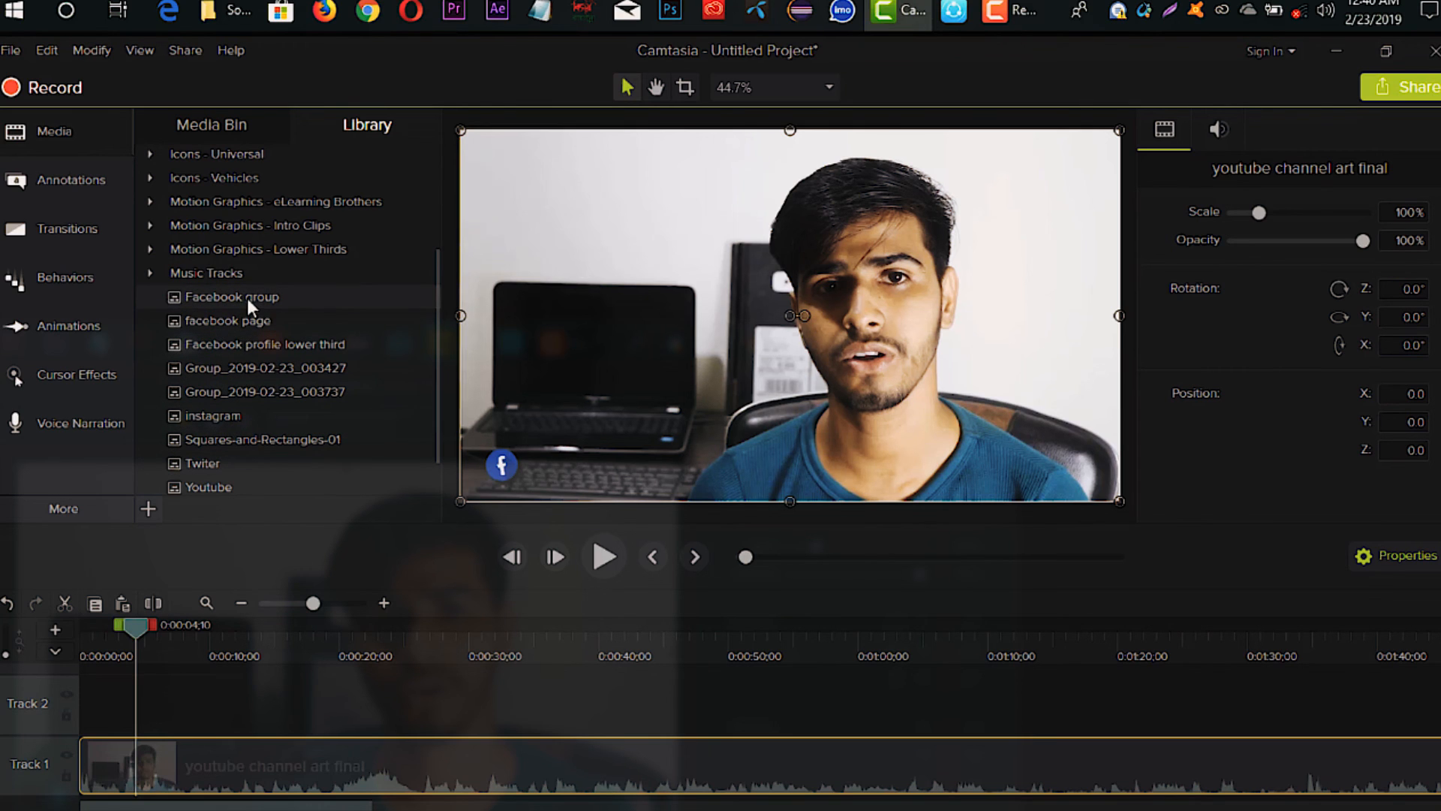
drag(249, 296, 141, 743)
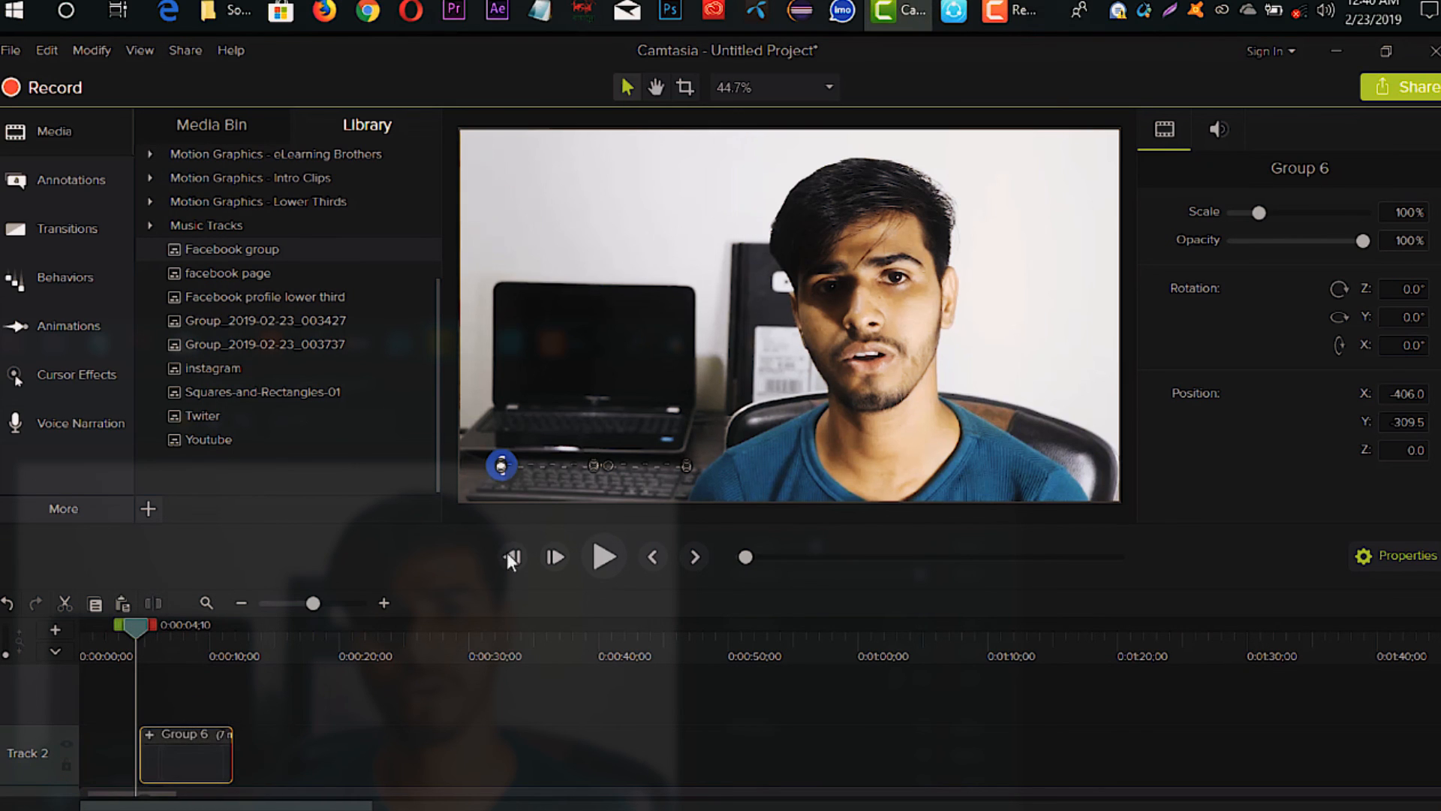
click(602, 562)
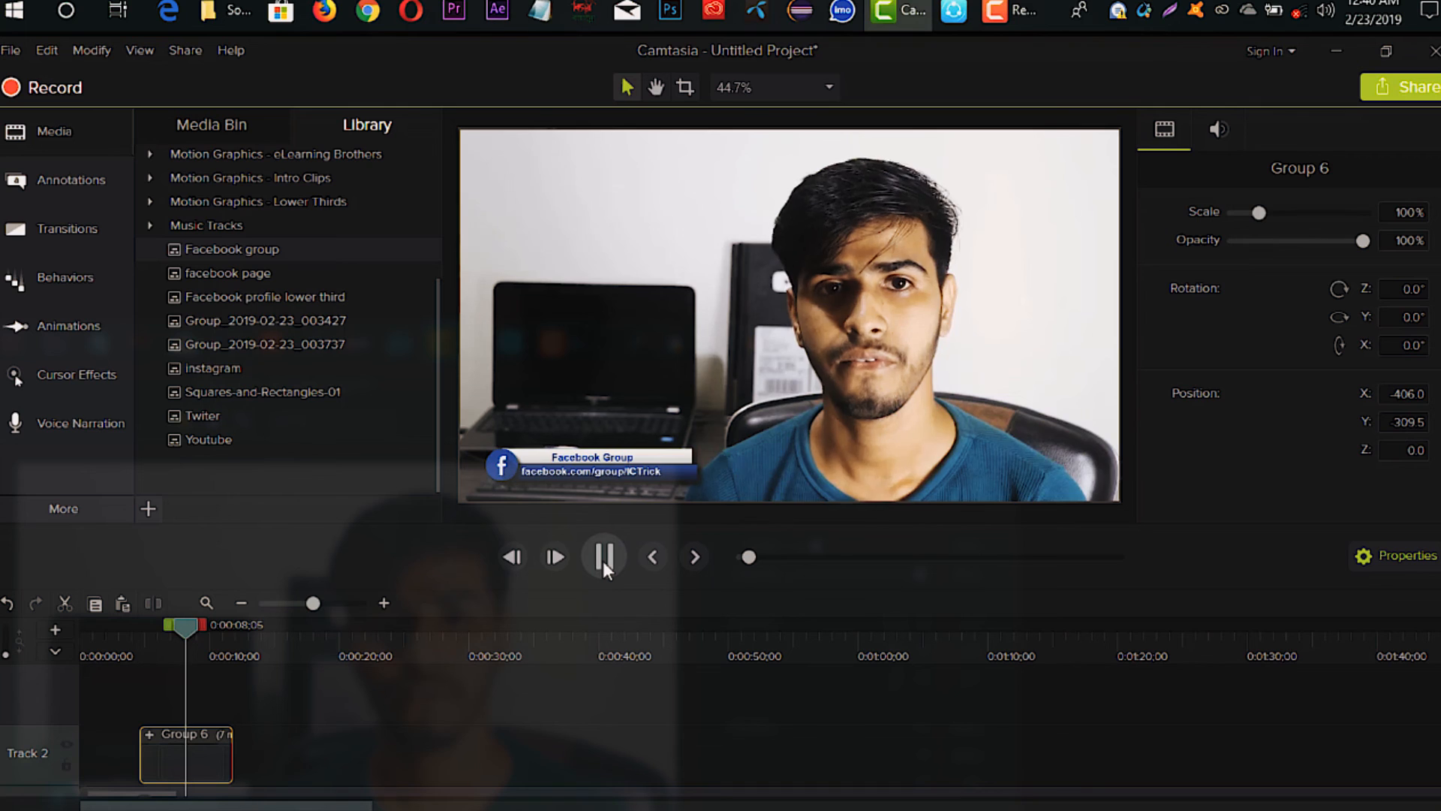
click(602, 561)
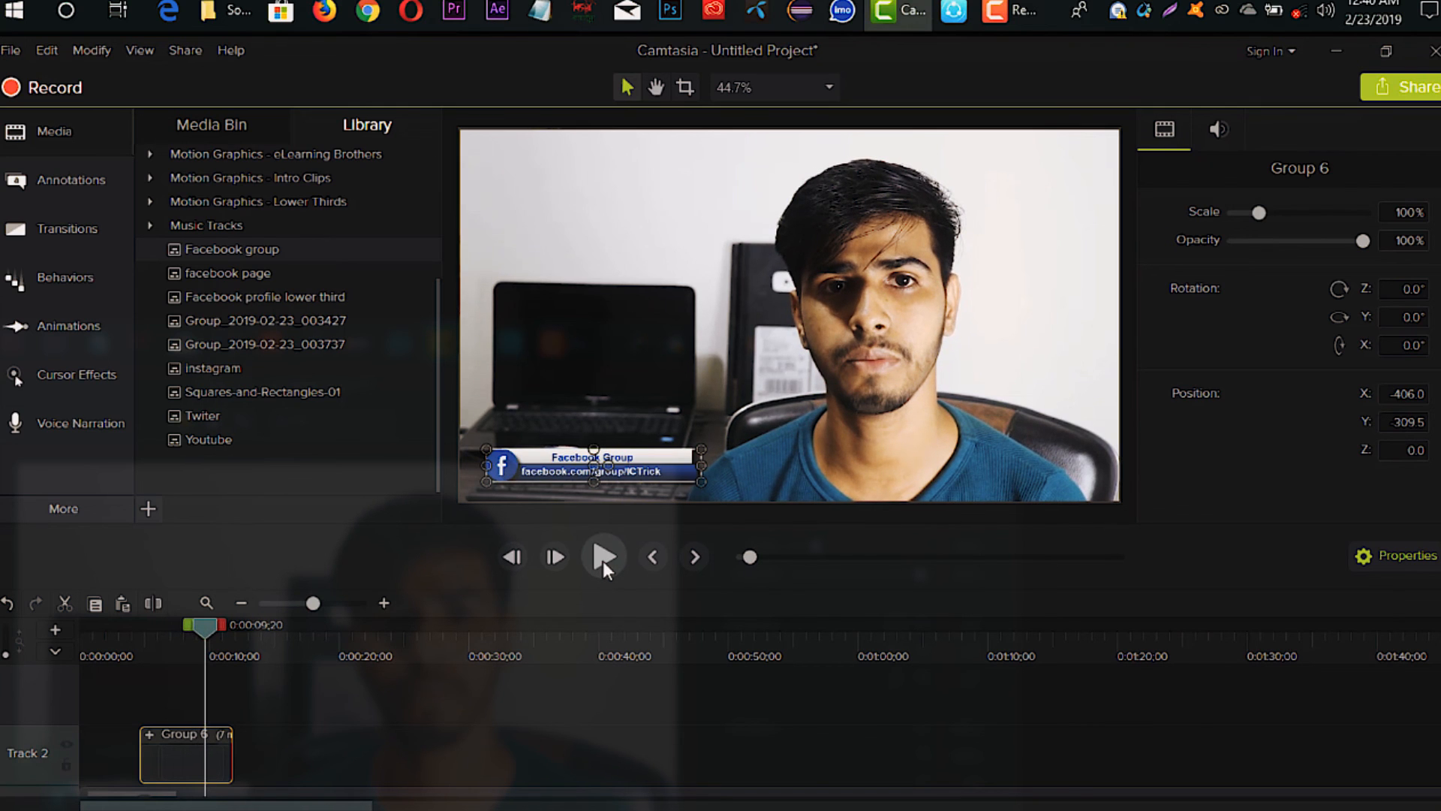